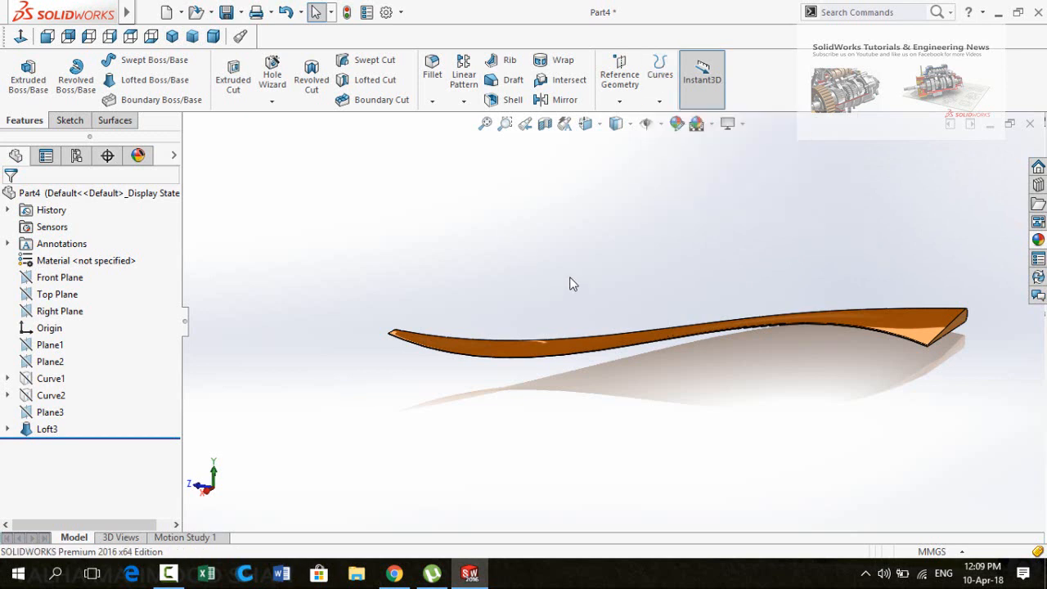
middle_click_drag(712, 257, 541, 278)
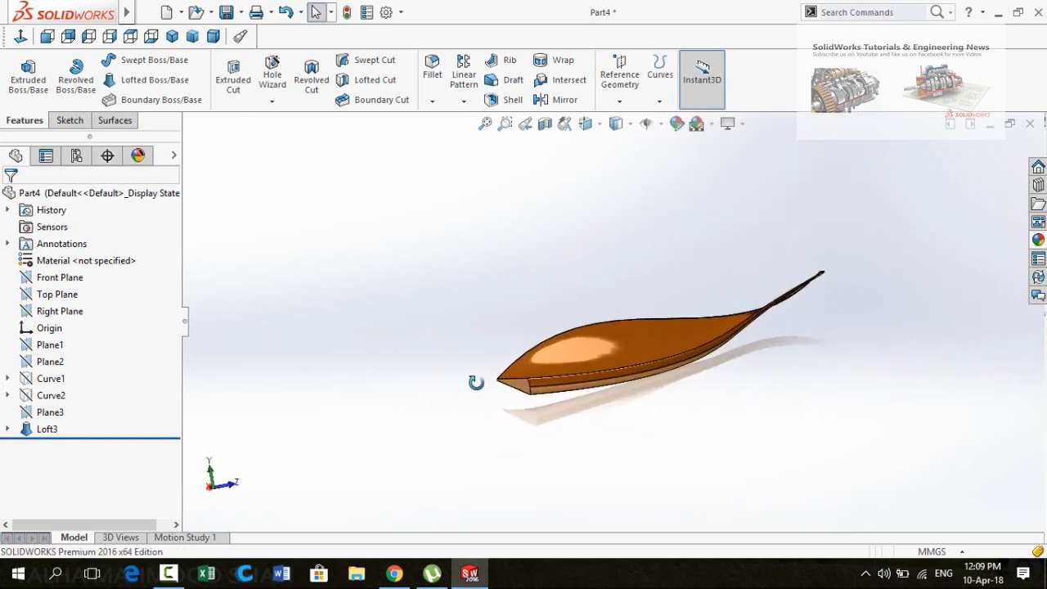
middle_click_drag(476, 382, 455, 406)
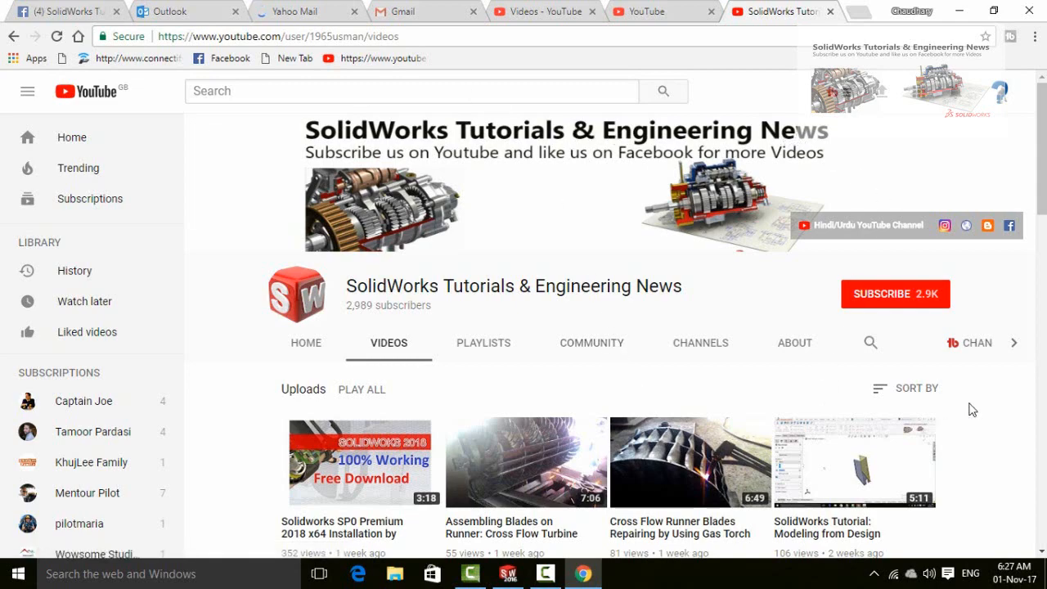
scroll(972, 409, "down", 15)
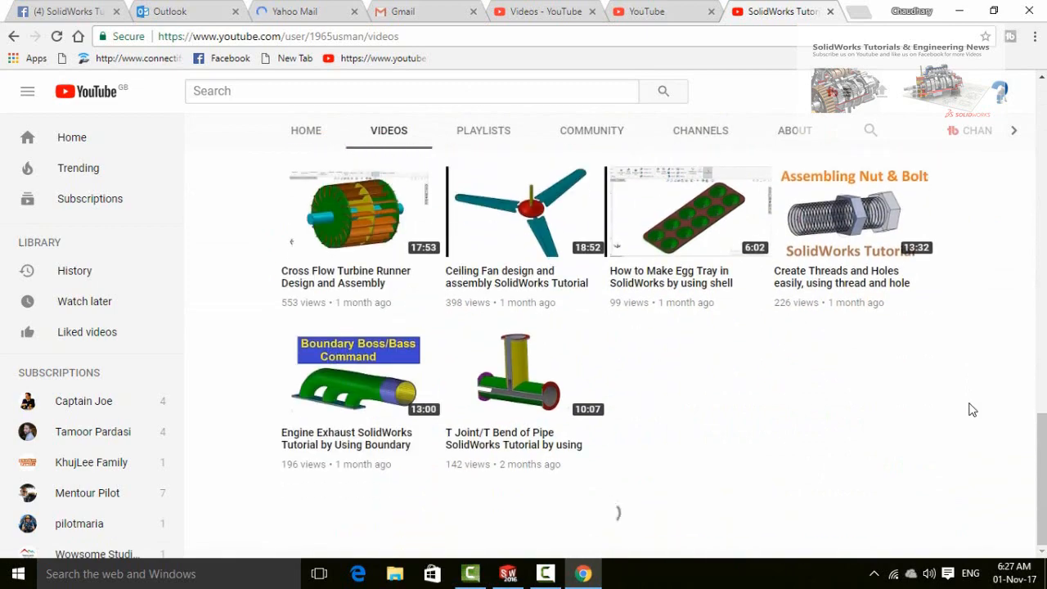
scroll(972, 409, "up", 15)
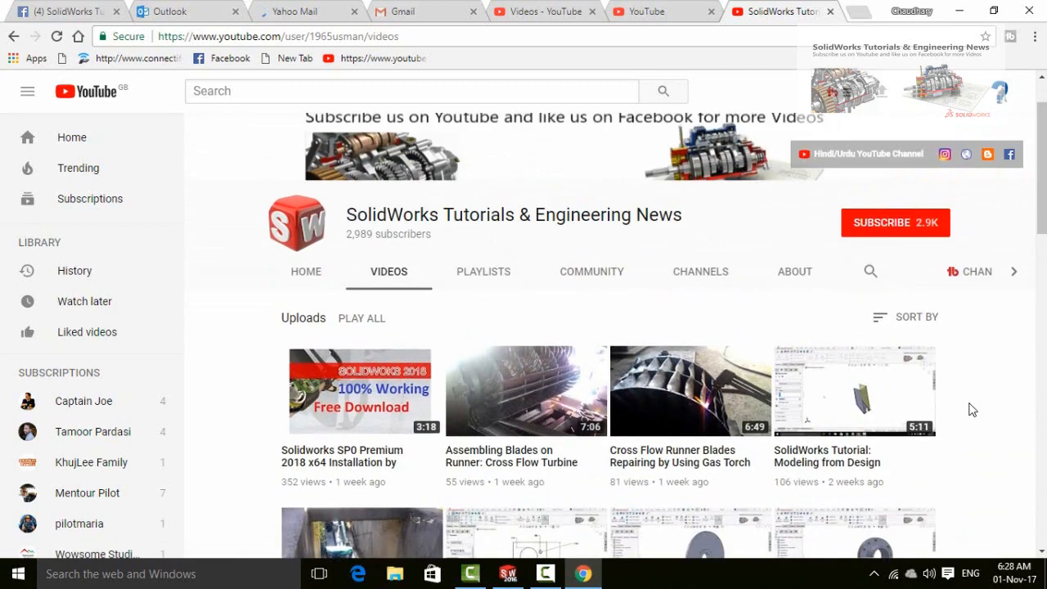
left_click(865, 229)
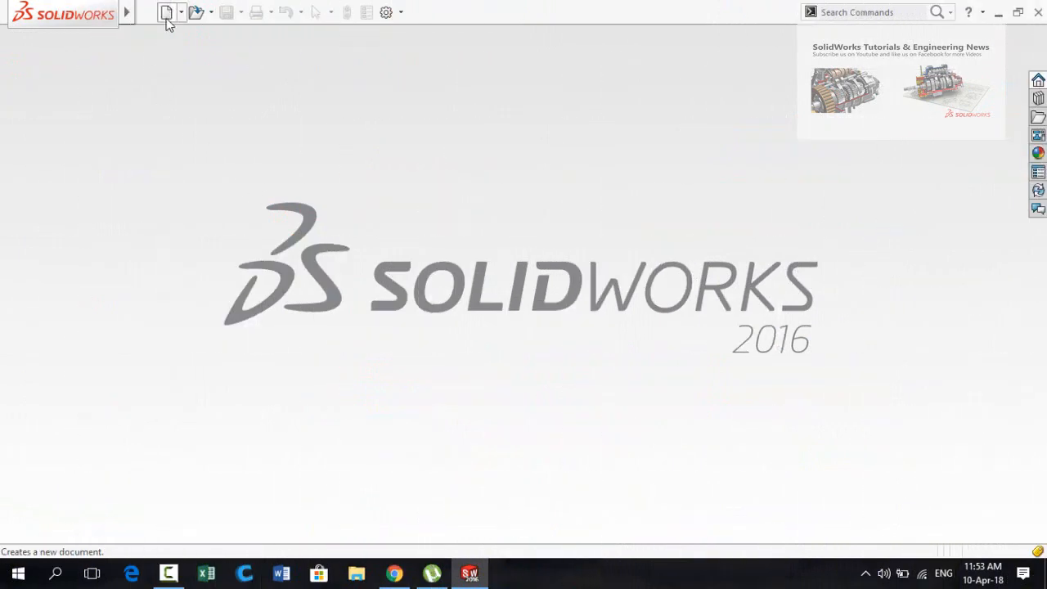
Create a new part document and start a sketch on the Front Plane.
left_click(166, 15)
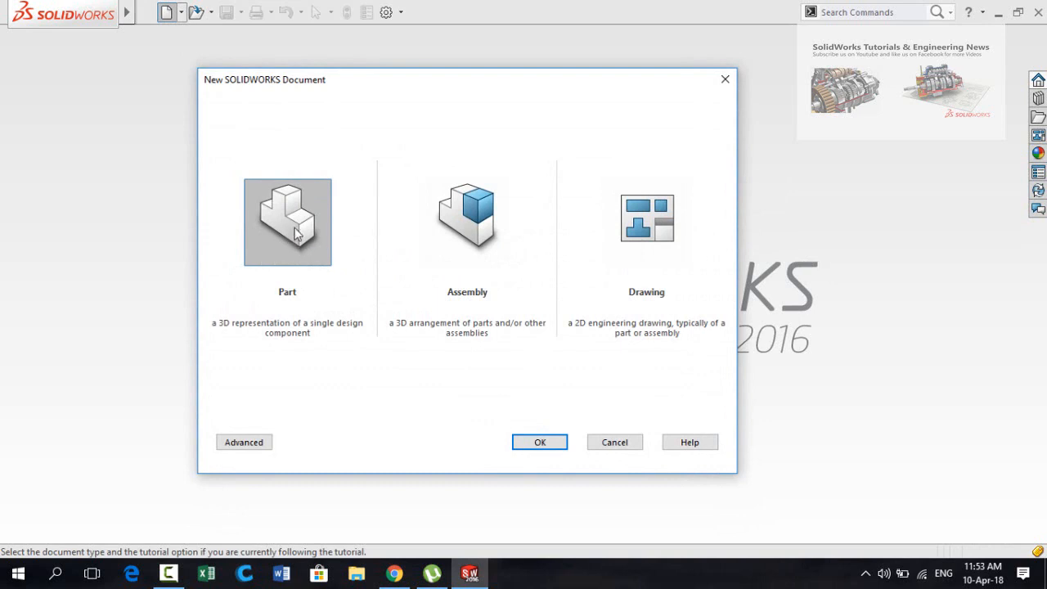
double_click(296, 235)
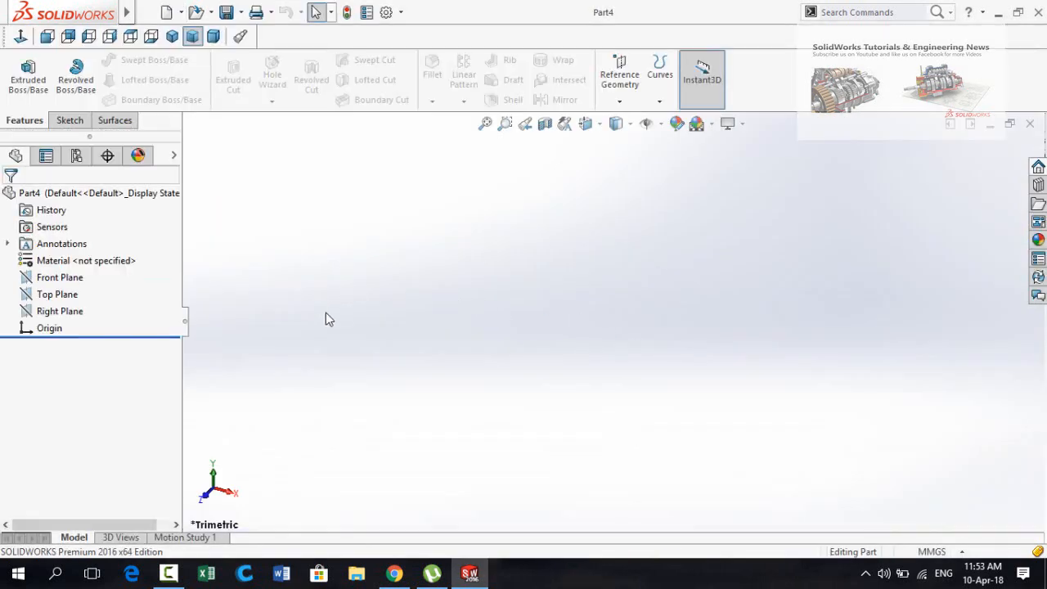
left_click(27, 279)
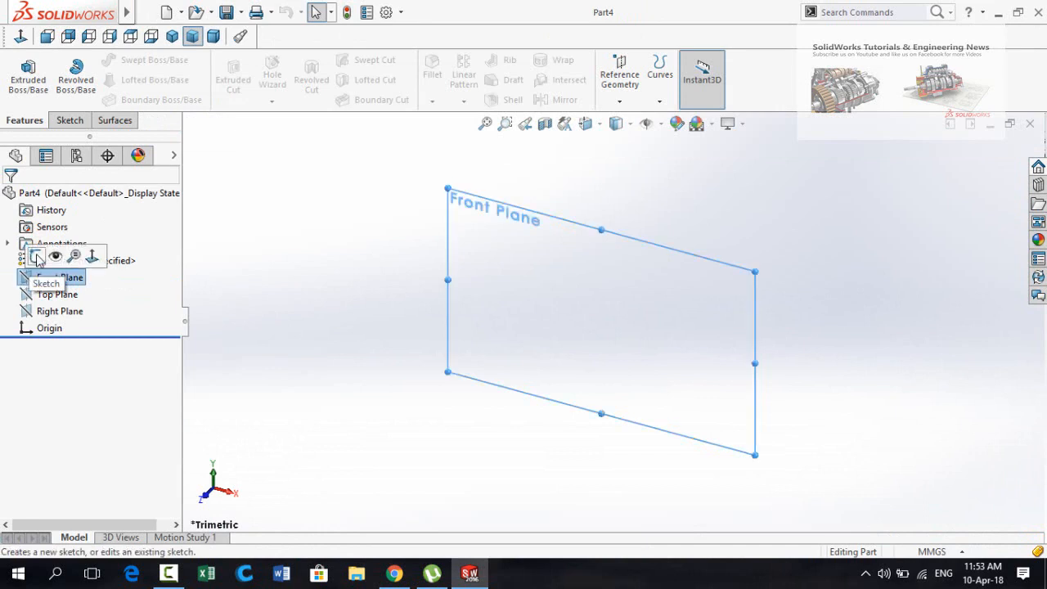
left_click(37, 257)
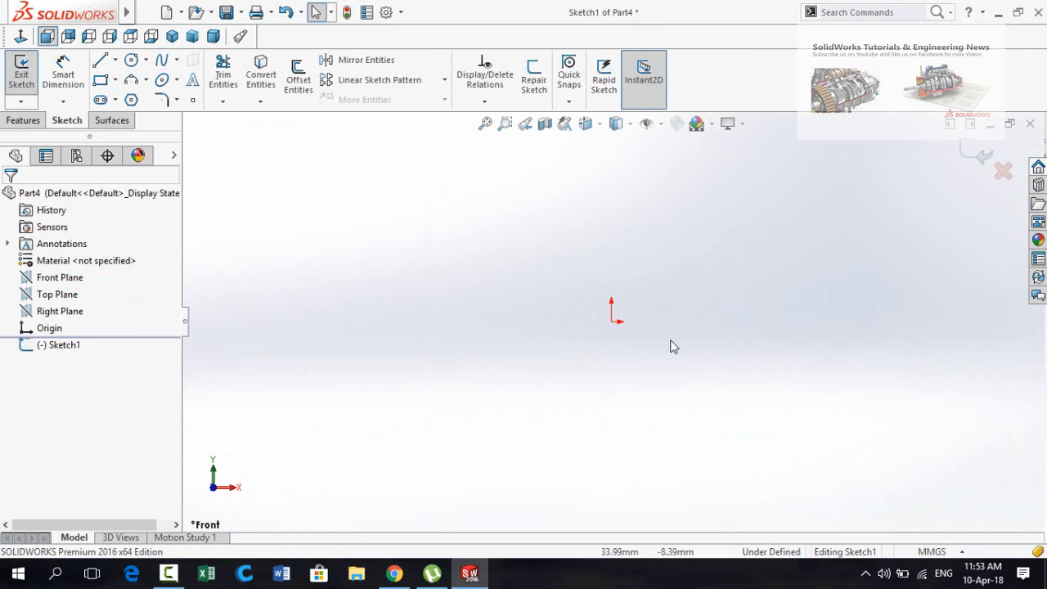
Sketch two separate lines converging to the right, one above and one below the origin, each spanning about 192 mm horizontally from above or below it.
left_click(99, 61)
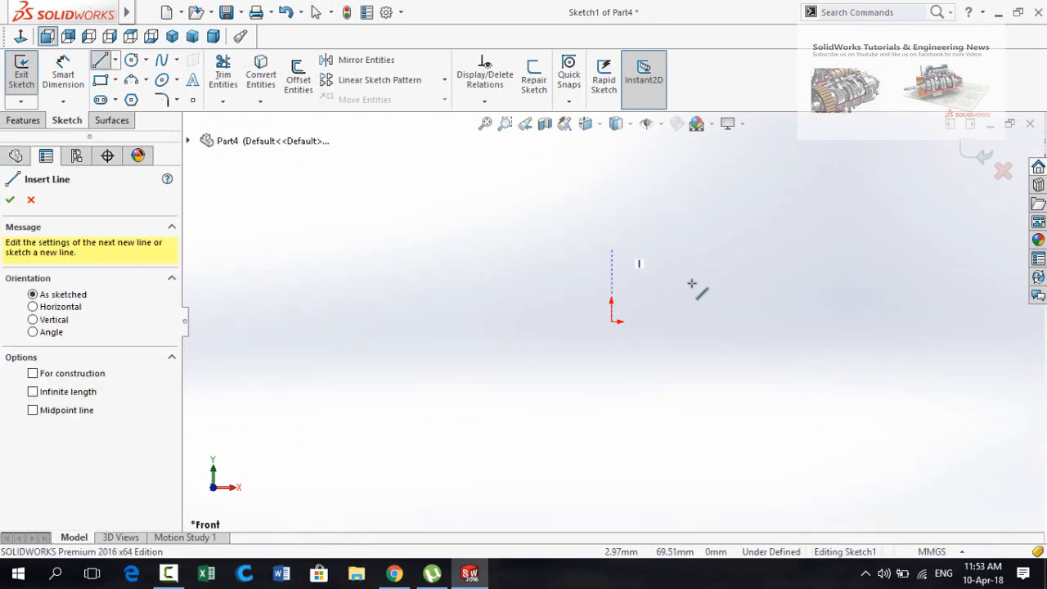
left_click(611, 250)
left_click(810, 292)
key("Escape")
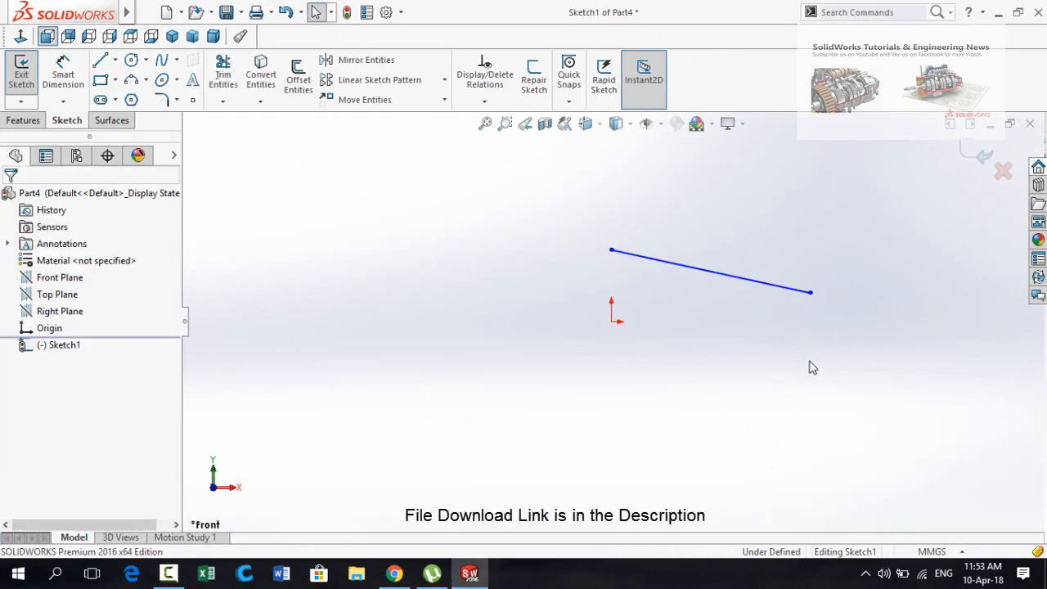
key("l")
left_click(810, 369)
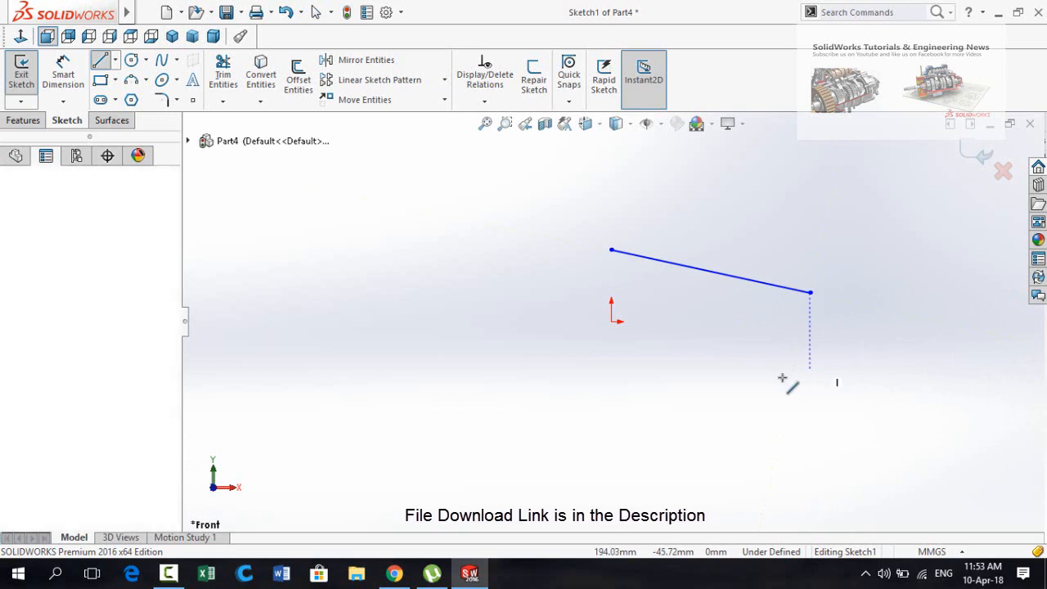
left_click(612, 412)
key("Escape")
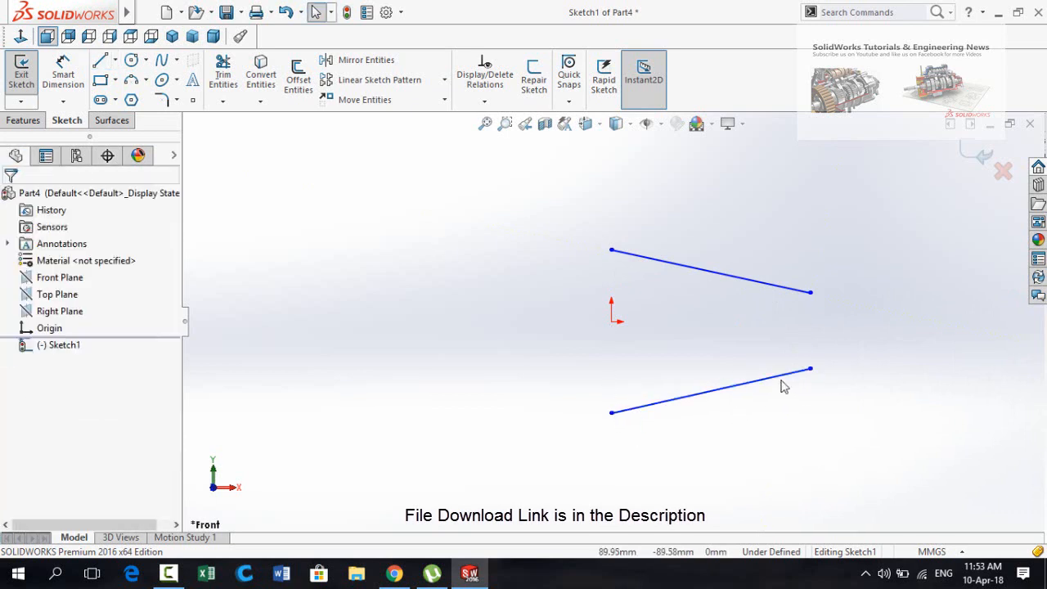
Make the two sloped lines equal in length and add a vertical relation between their right endpoints.
left_click_drag(870, 243, 728, 424)
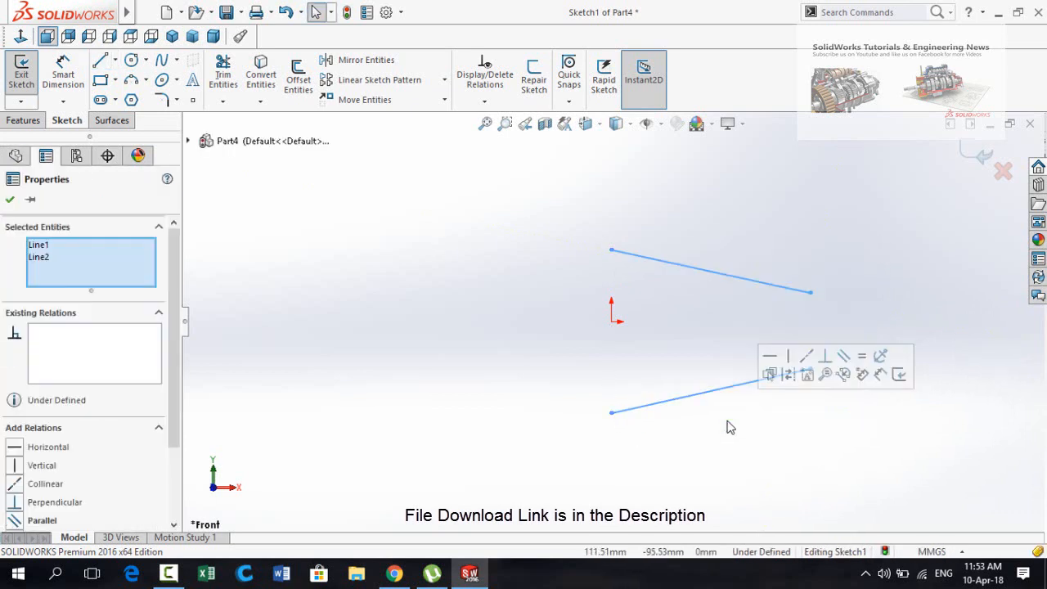
left_click(863, 358)
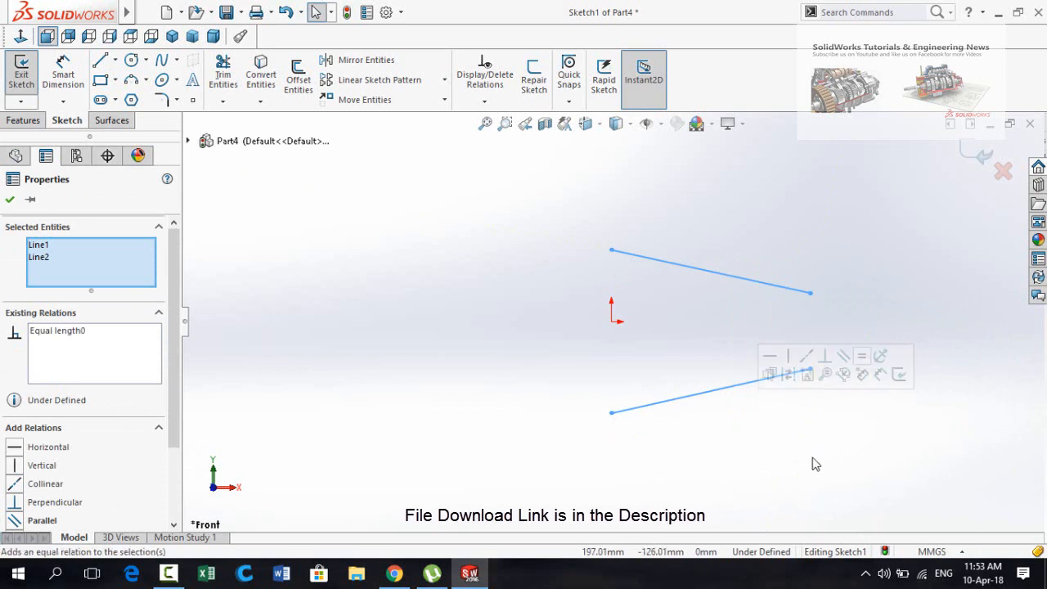
key("Escape")
left_click(810, 370)
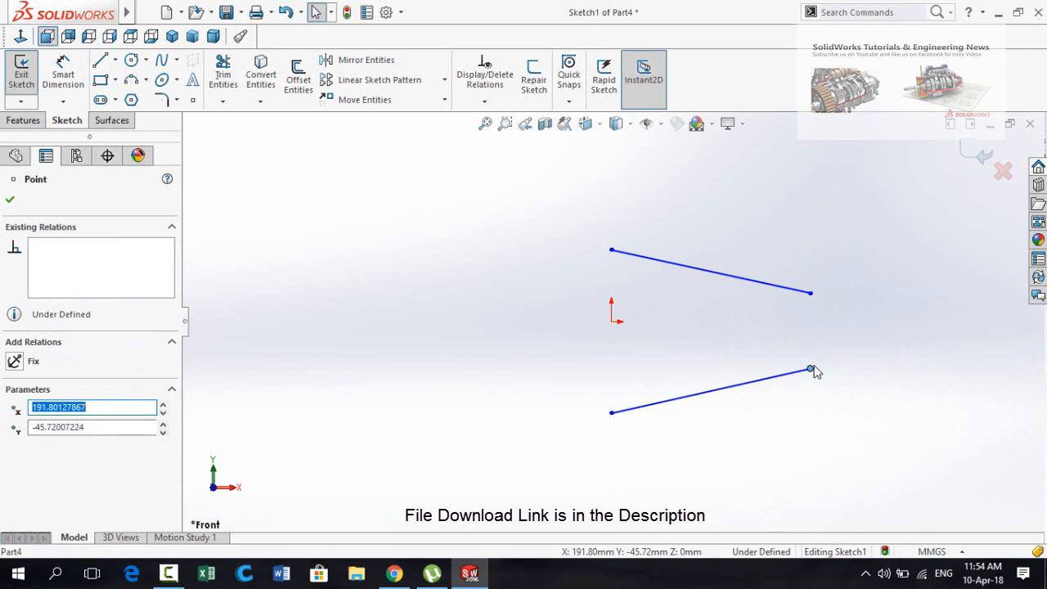
left_click(810, 293, "ctrl")
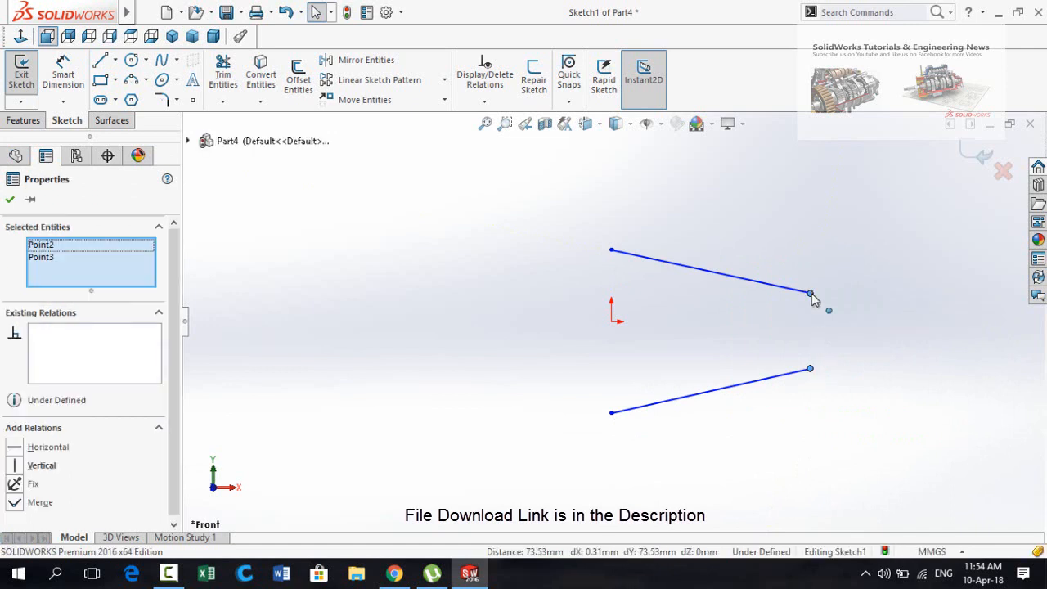
left_click(873, 230)
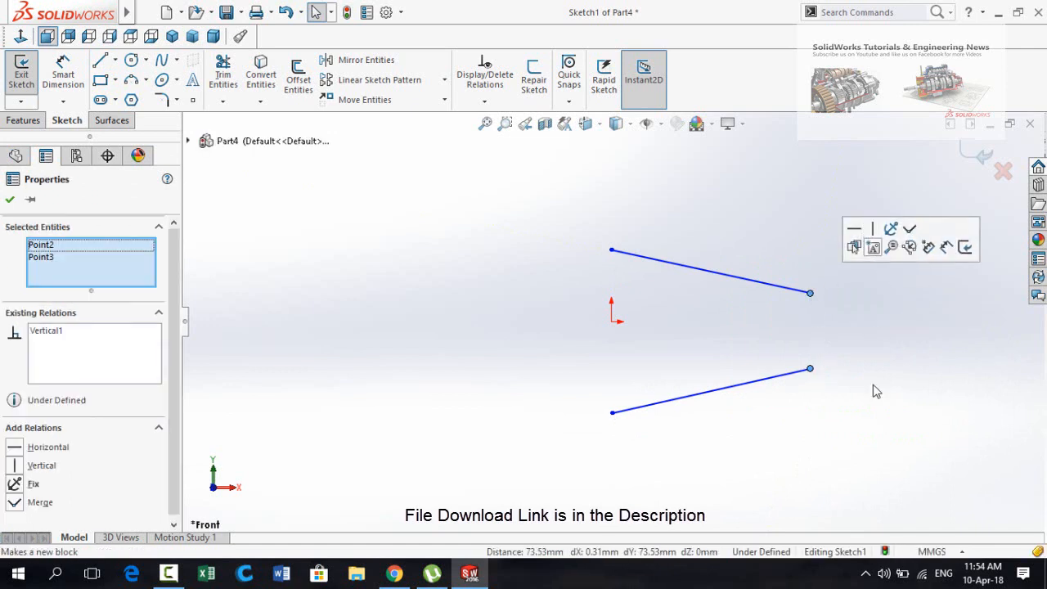
left_click(873, 387)
Add a vertical relation aligning the left endpoints of both lines with the origin.
left_click(612, 413)
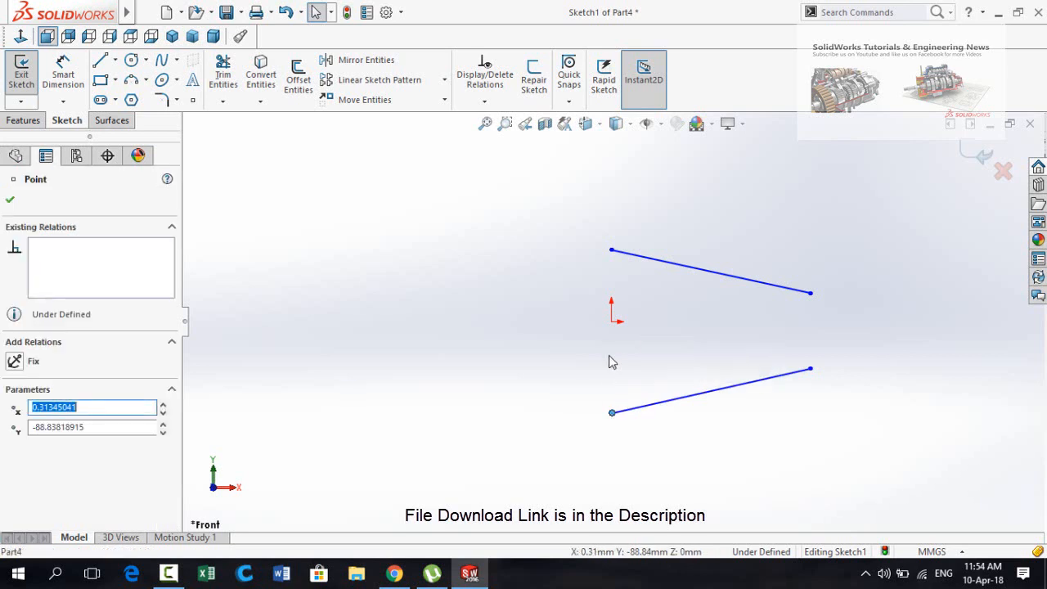
left_click(611, 323, "ctrl")
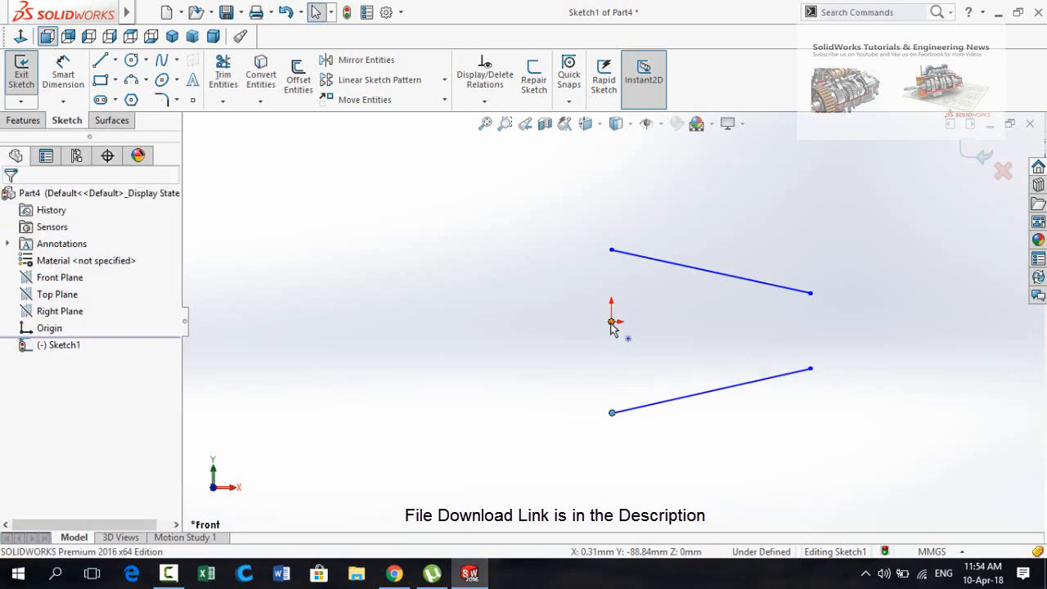
left_click(611, 251, "ctrl")
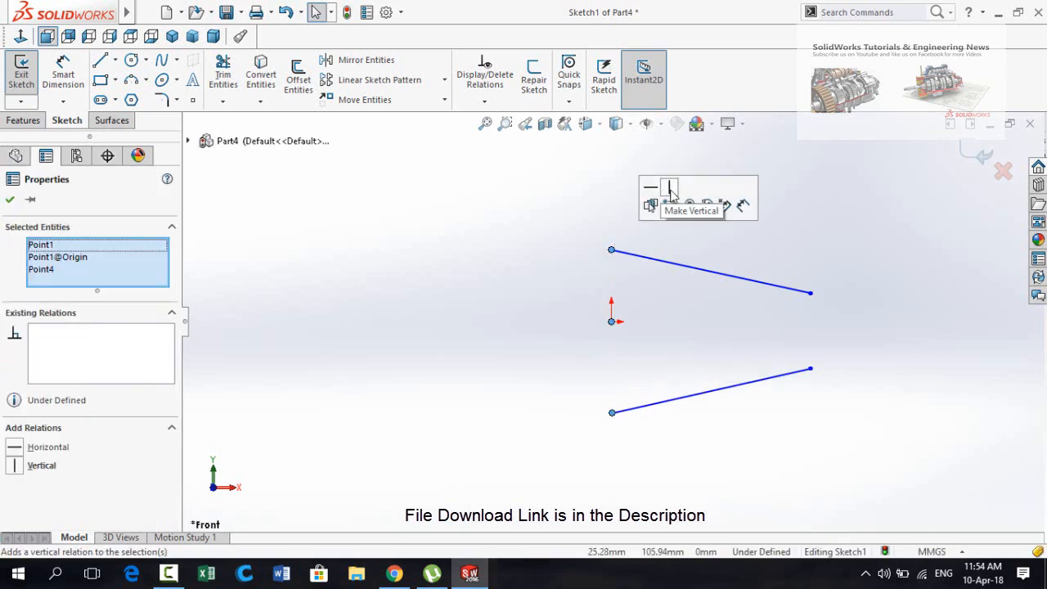
left_click(671, 192)
left_click(481, 367)
Close both open ends of the profile with outward three-point arcs, the right one a 180° arc of about 37 mm radius.
scroll(281, 311, "up", 3)
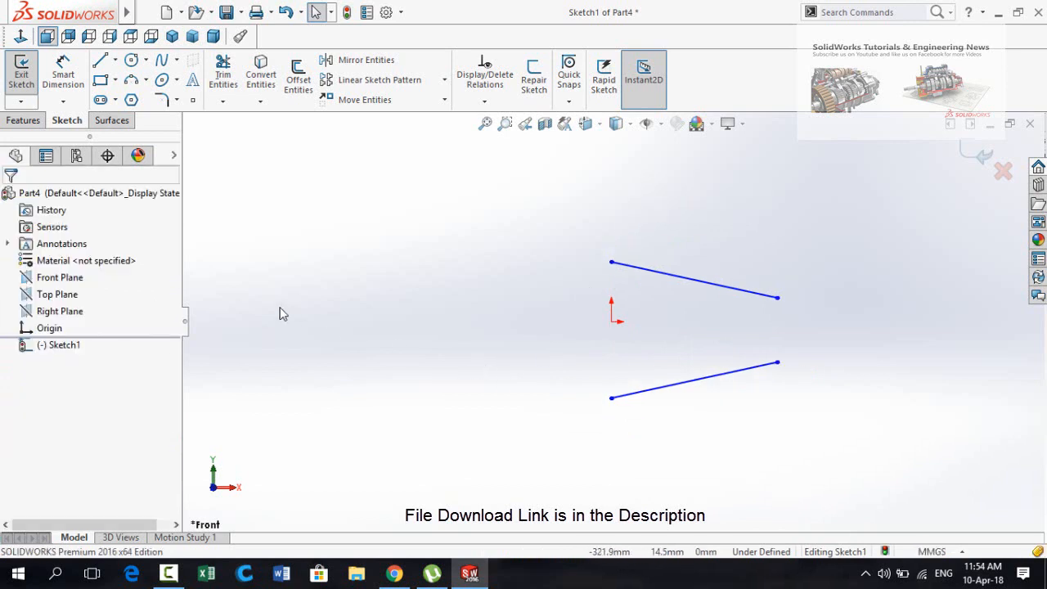
left_click(132, 80)
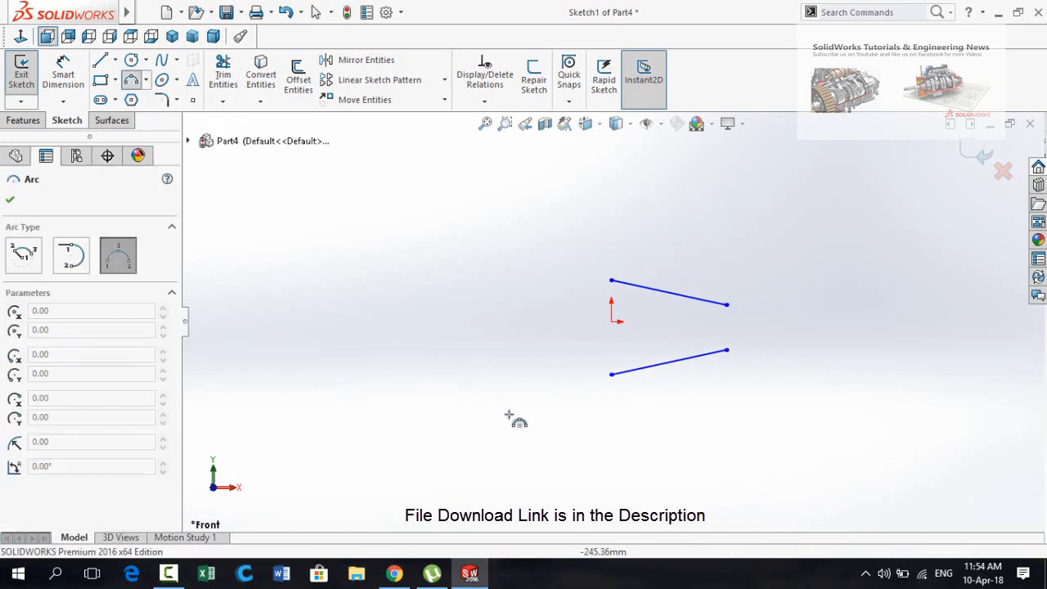
left_click(611, 375)
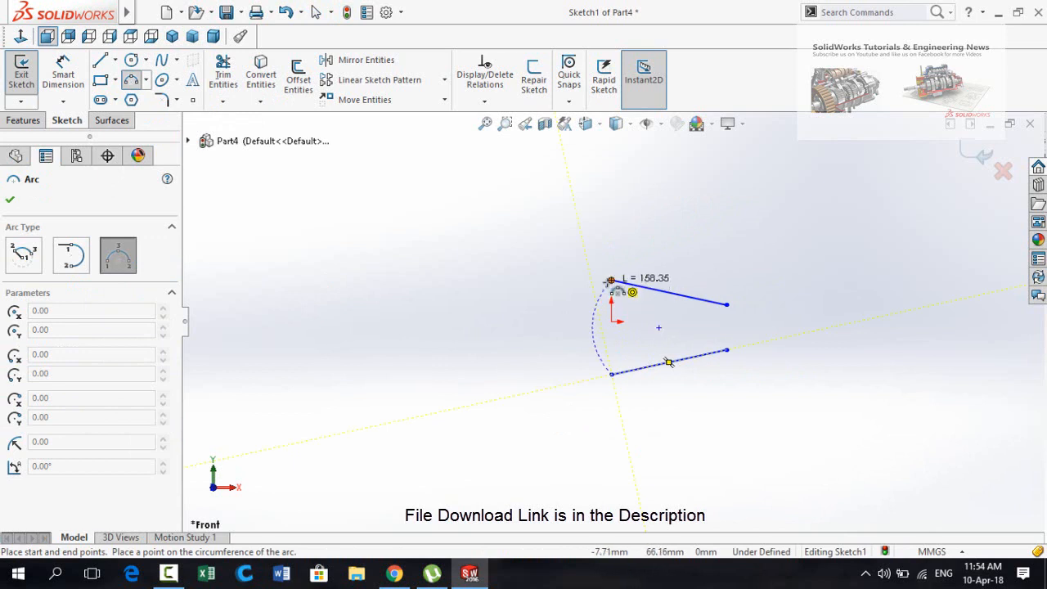
left_click(612, 281)
left_click(578, 327)
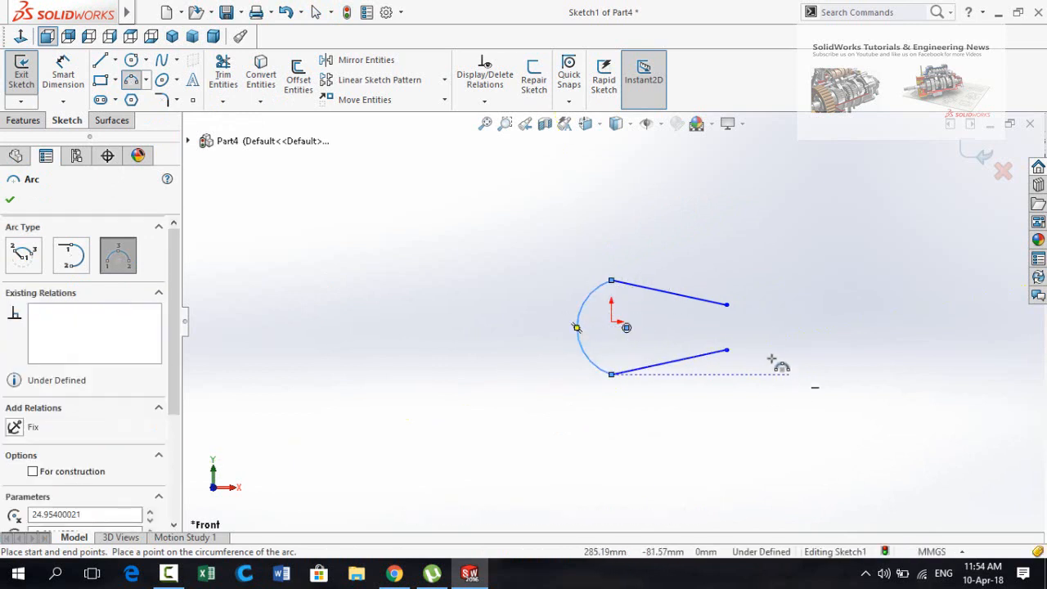
left_click(726, 351)
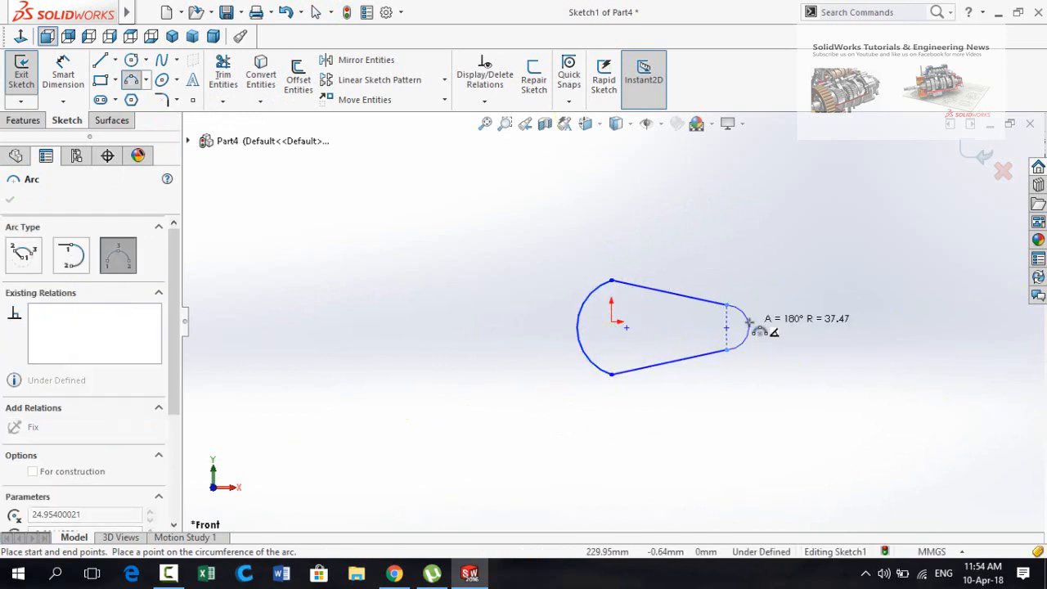
left_click(749, 327)
key("Escape")
Make the right and left end arcs tangent to the upper sloped line.
scroll(743, 316, "down", 1)
scroll(722, 323, "down", 1)
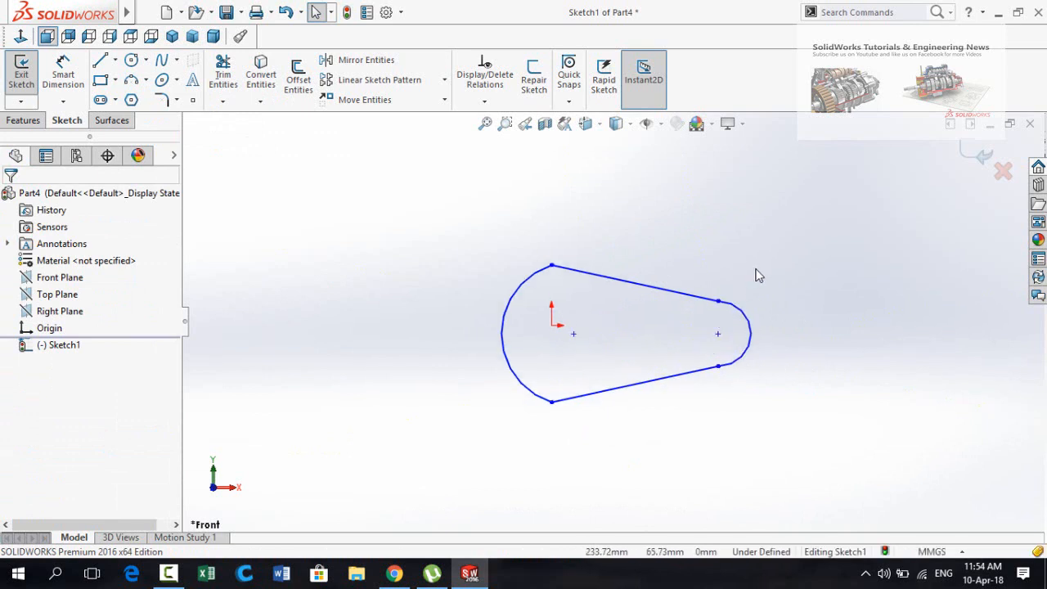
left_click_drag(755, 268, 701, 328)
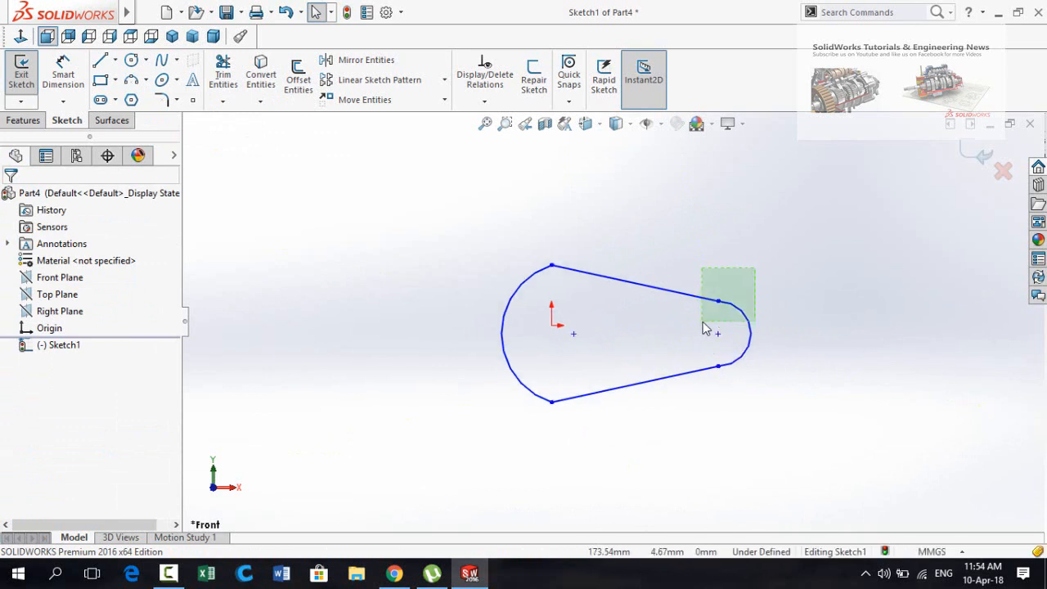
left_click_drag(704, 328, 706, 327)
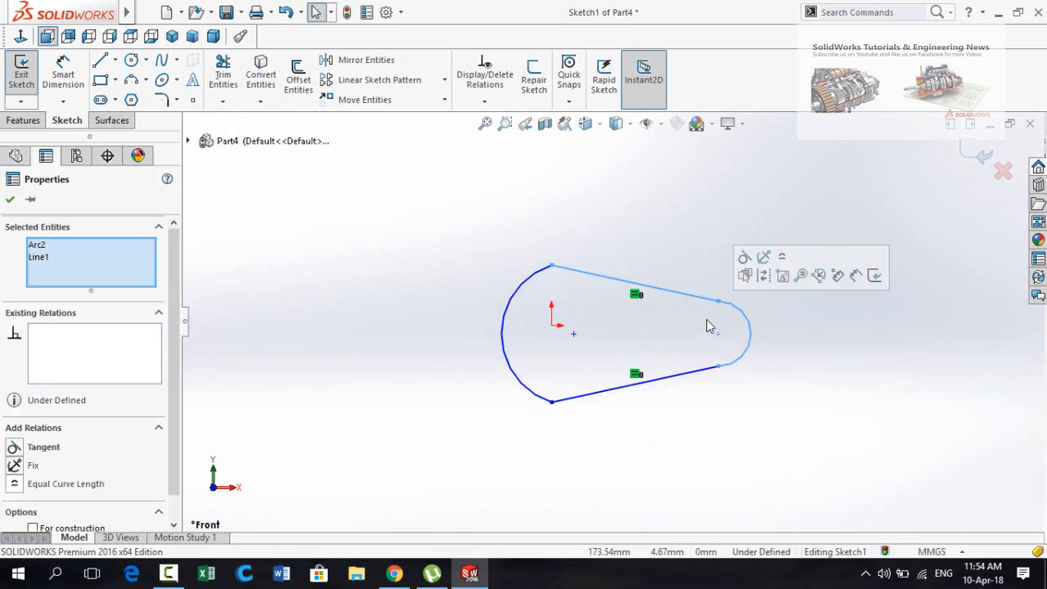
left_click(745, 258)
left_click(556, 356)
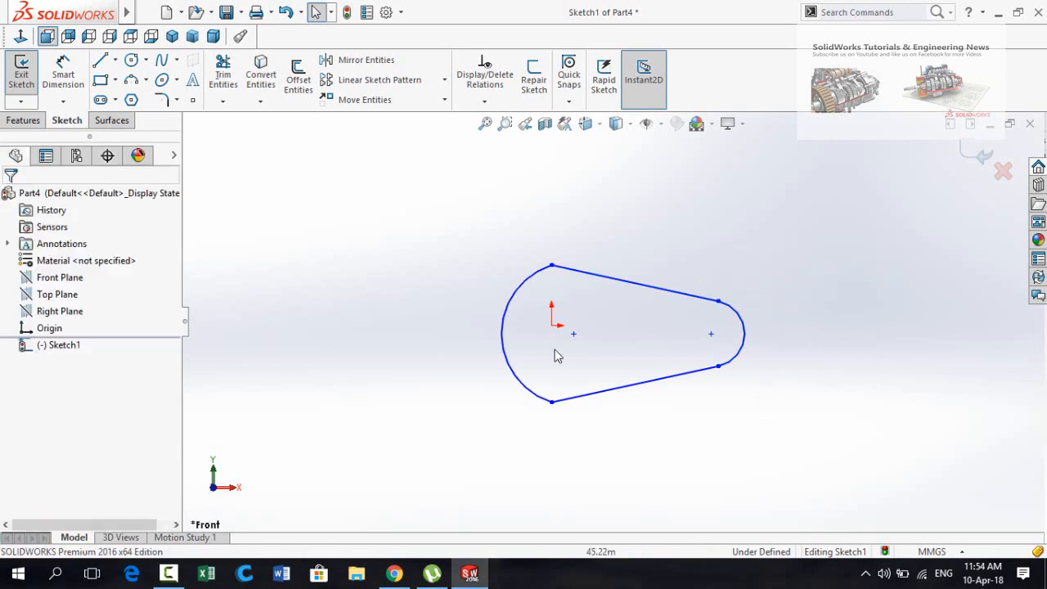
left_click_drag(579, 219, 531, 295)
left_click(574, 231)
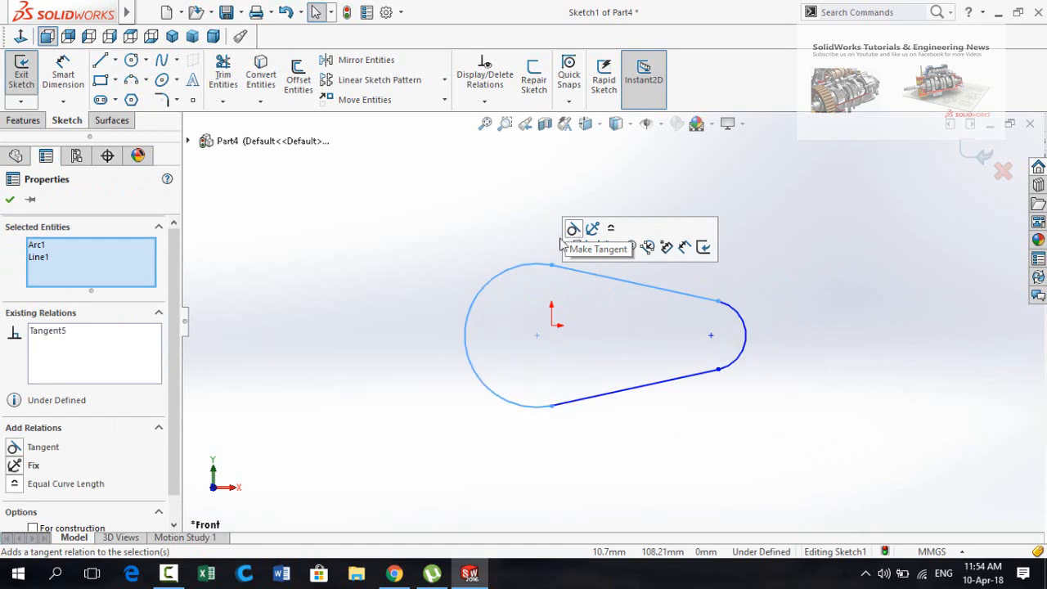
left_click(393, 365)
Dimension the horizontal distance between the centers of the two end arcs as 500 mm.
scroll(487, 372, "up", 2)
right_click_drag(598, 459, 597, 393)
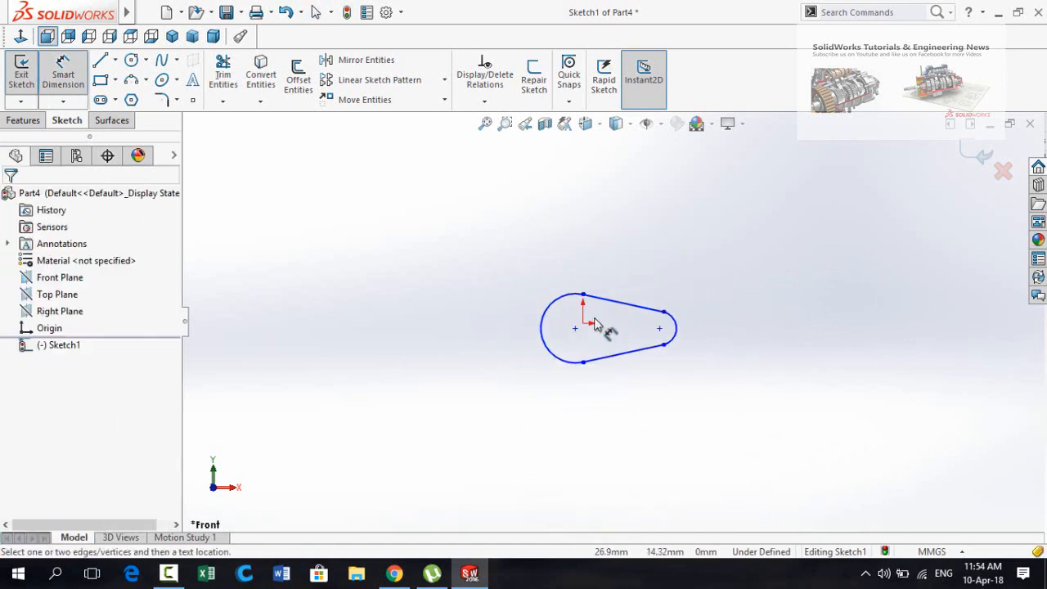
left_click(576, 331)
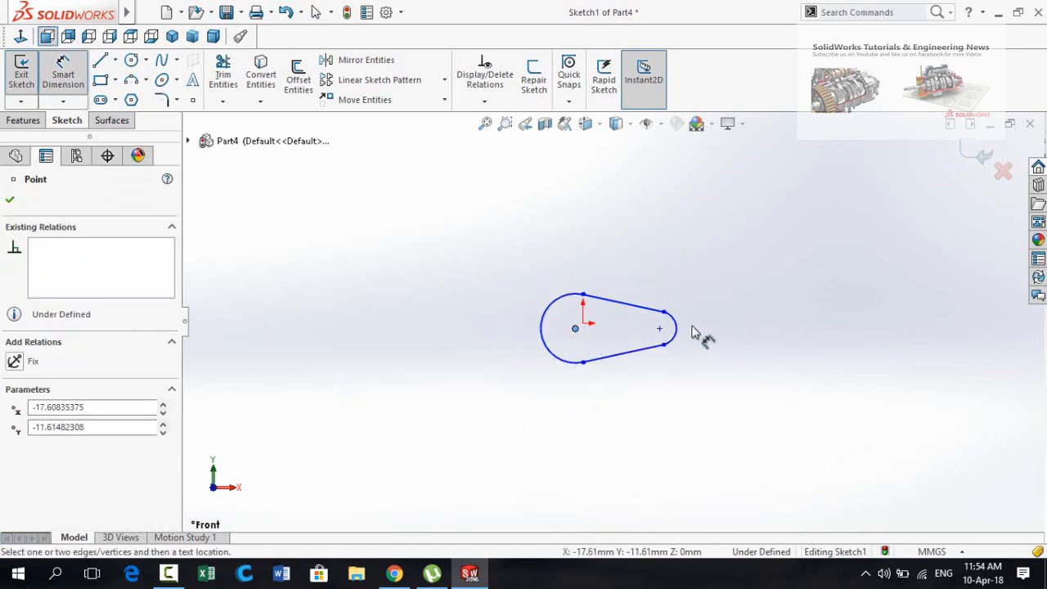
left_click(661, 329)
left_click(606, 421)
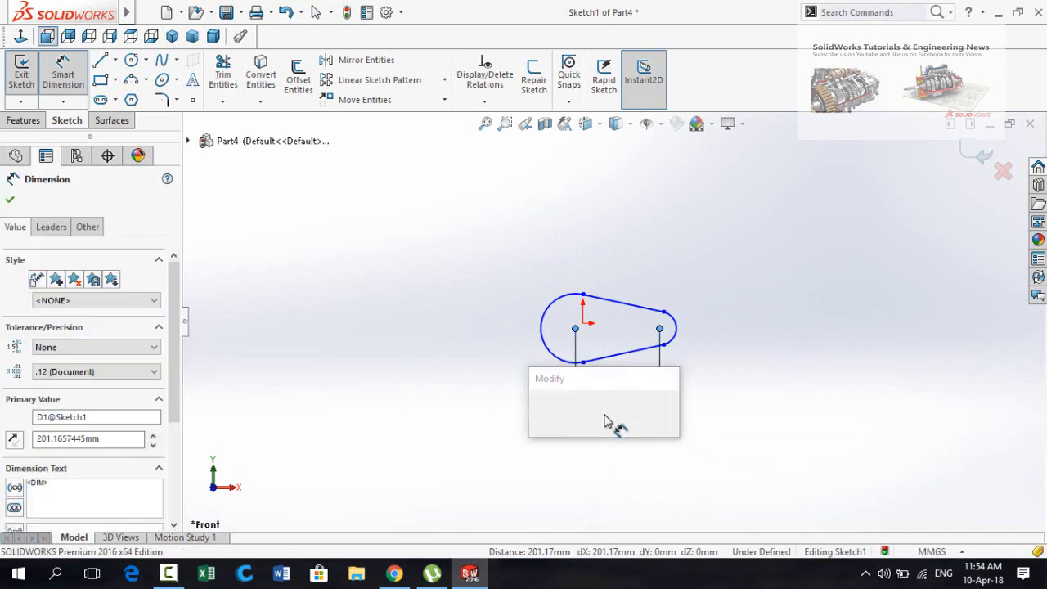
type("500")
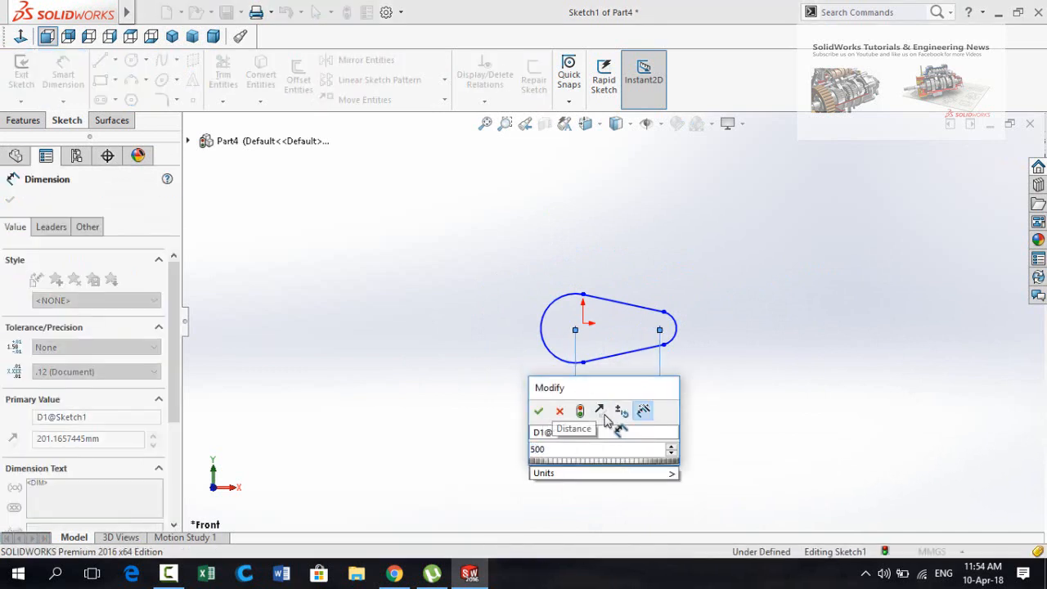
key("Return")
left_click(672, 419)
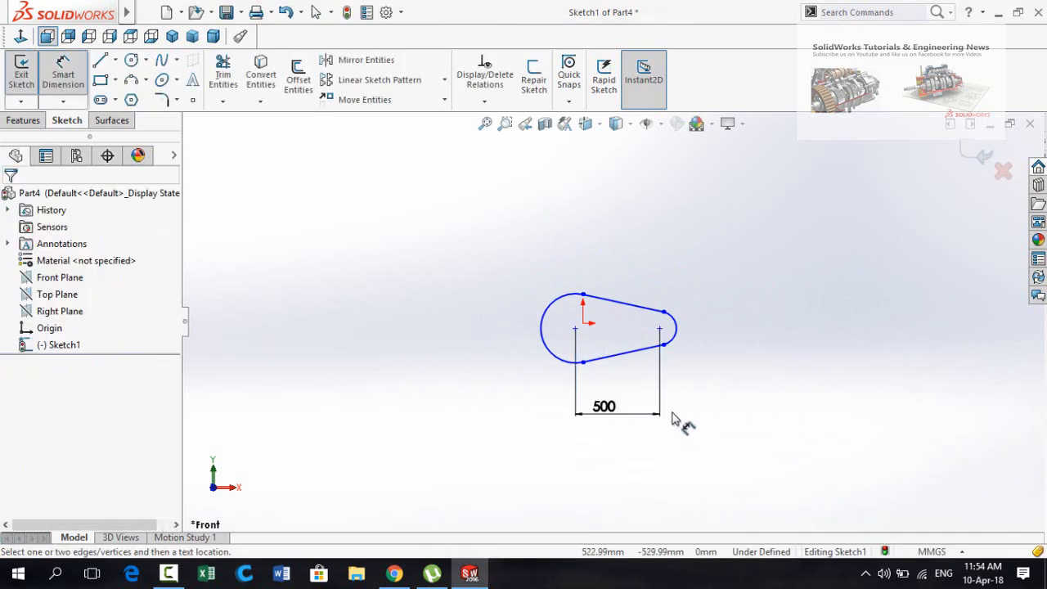
Dimension the vertical gap between the right endpoints of the two sloped lines as 5 mm.
scroll(583, 331, "down", 3)
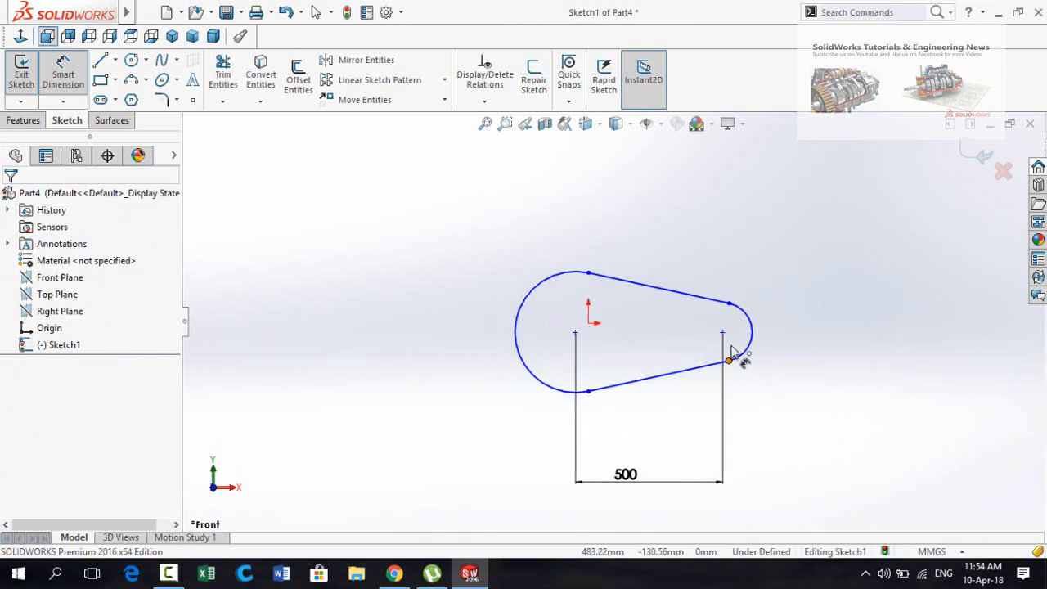
left_click(729, 304)
left_click(729, 361)
left_click(796, 427)
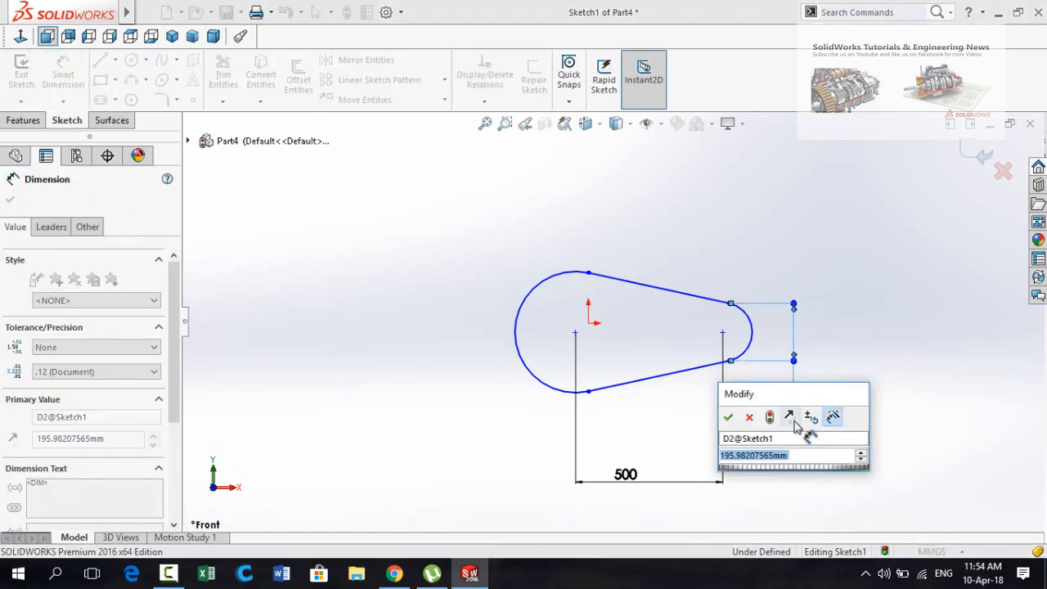
type("5")
key("Return")
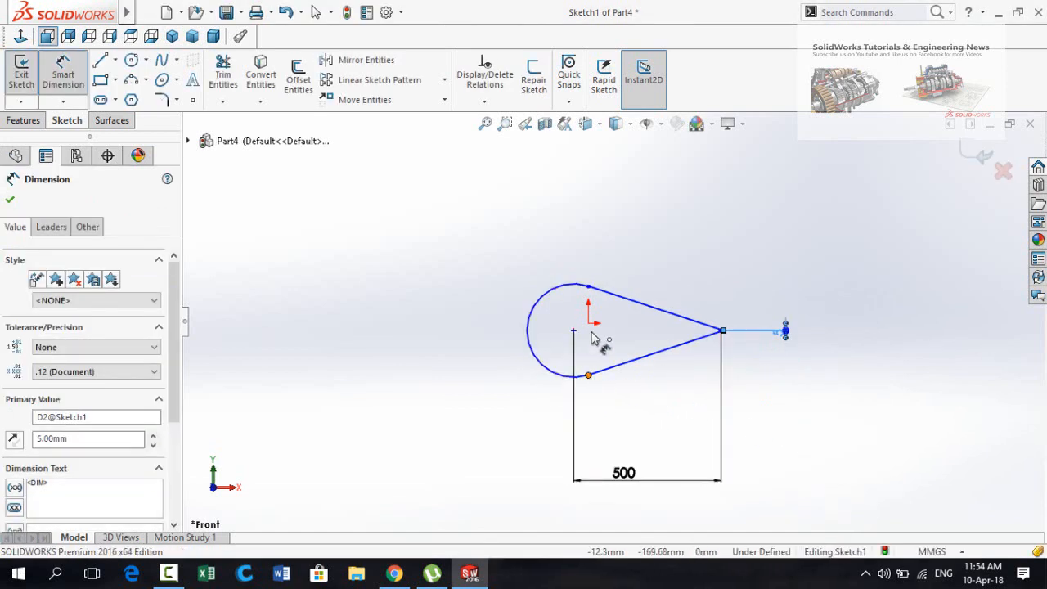
Dimension the vertical distance between the left endpoints of the two sloped lines as 50 mm.
left_click(588, 288)
left_click(588, 375)
left_click(462, 445)
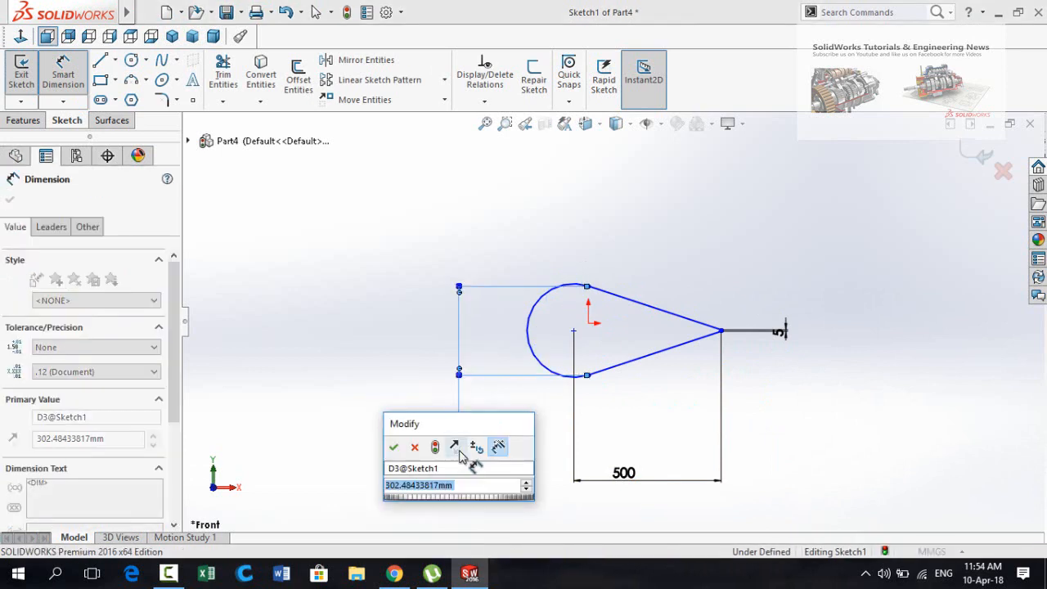
type("50")
key("Return")
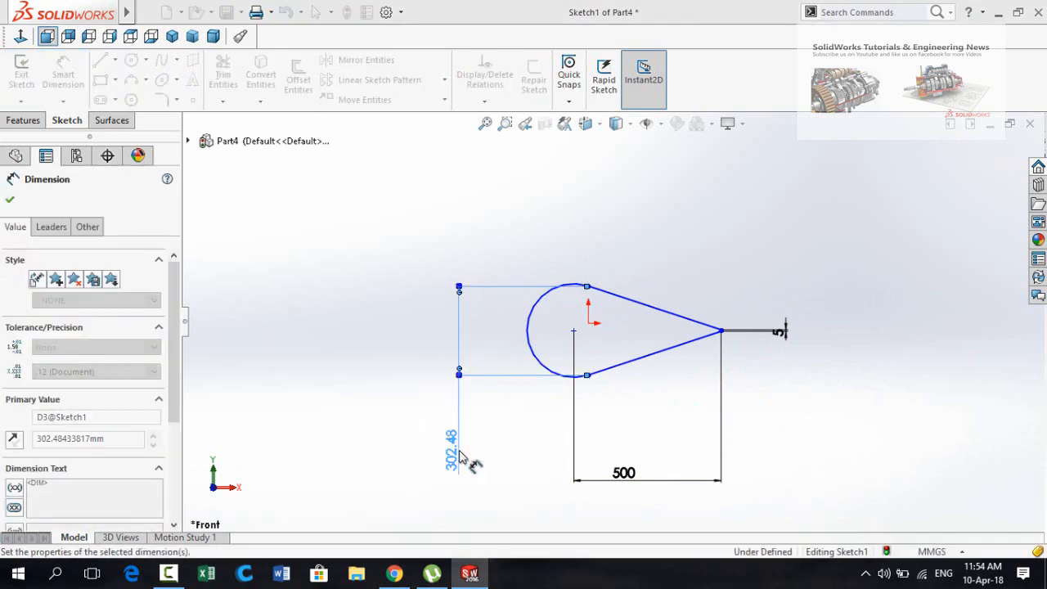
Dimension the vertical distance from the origin to the lower sloped line's left endpoint as 25 mm.
scroll(606, 344, "down", 4)
scroll(619, 336, "down", 3)
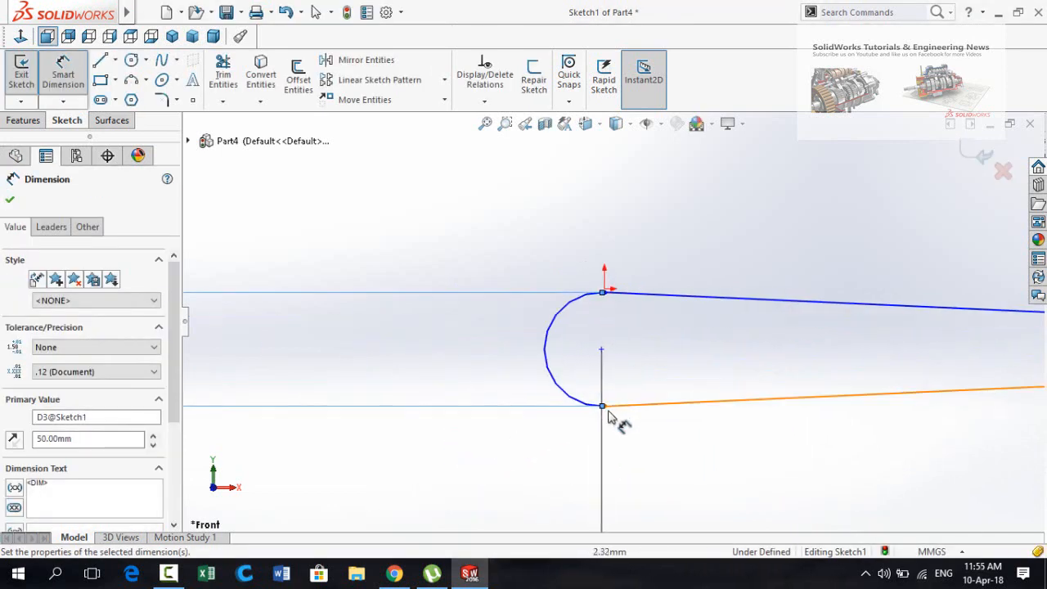
key("Escape")
left_click(606, 293)
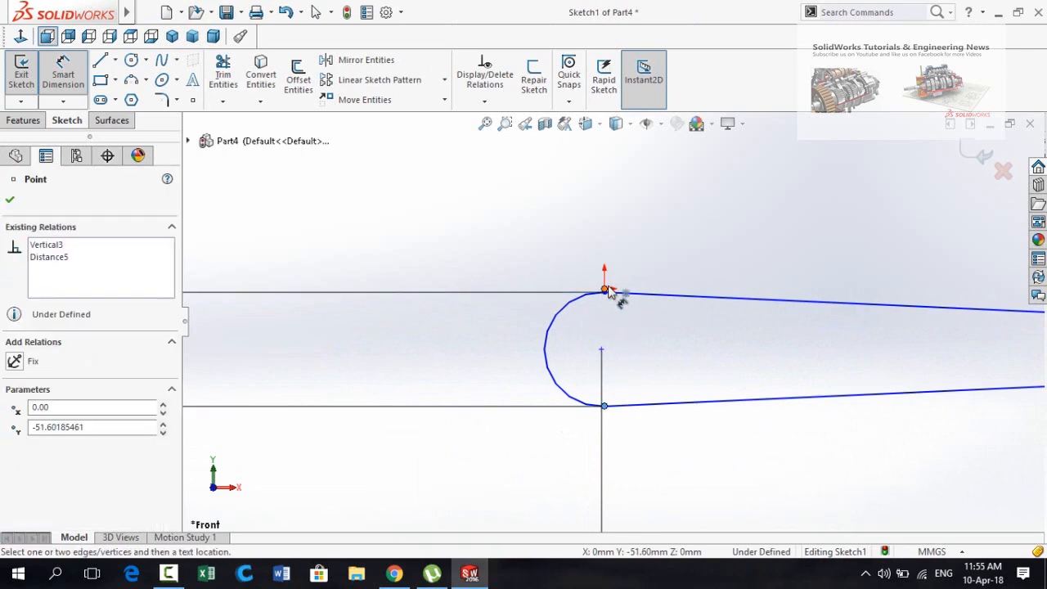
left_click(603, 405)
left_click(478, 501)
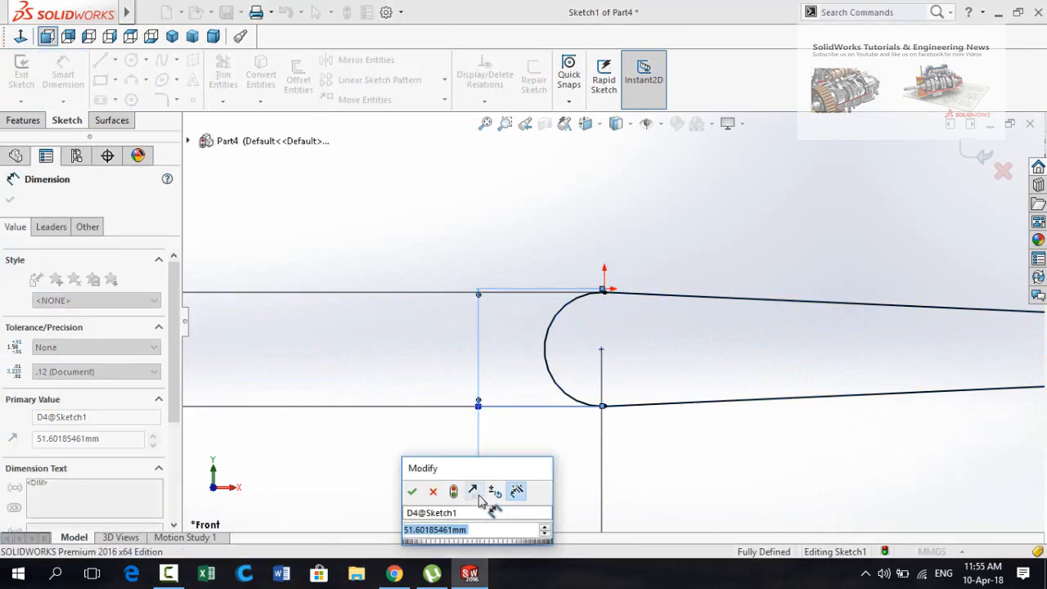
type("25")
key("Return")
scroll(524, 502, "up", 3)
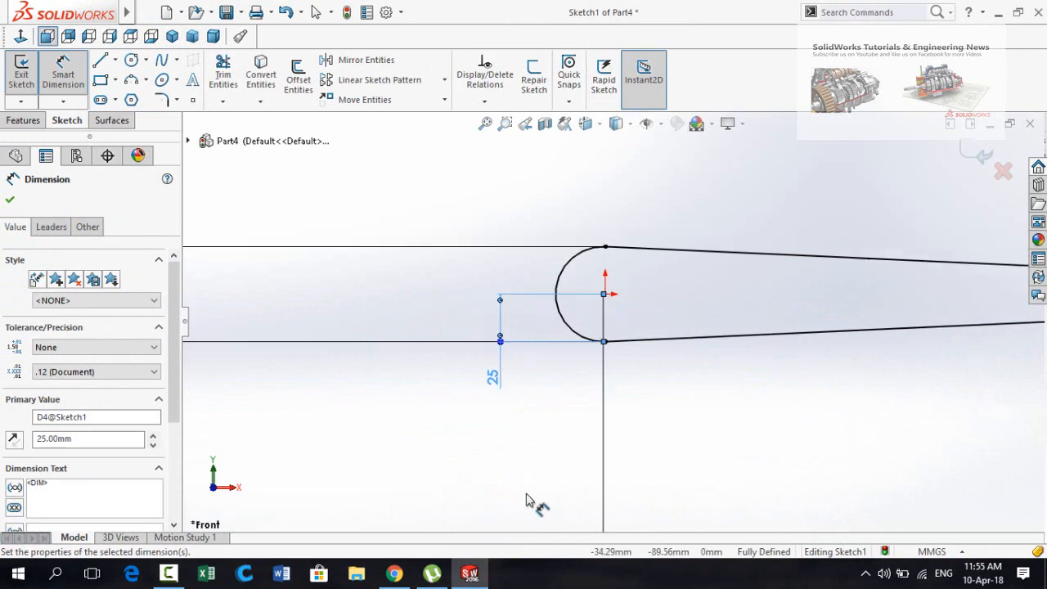
scroll(801, 399, "up", 2)
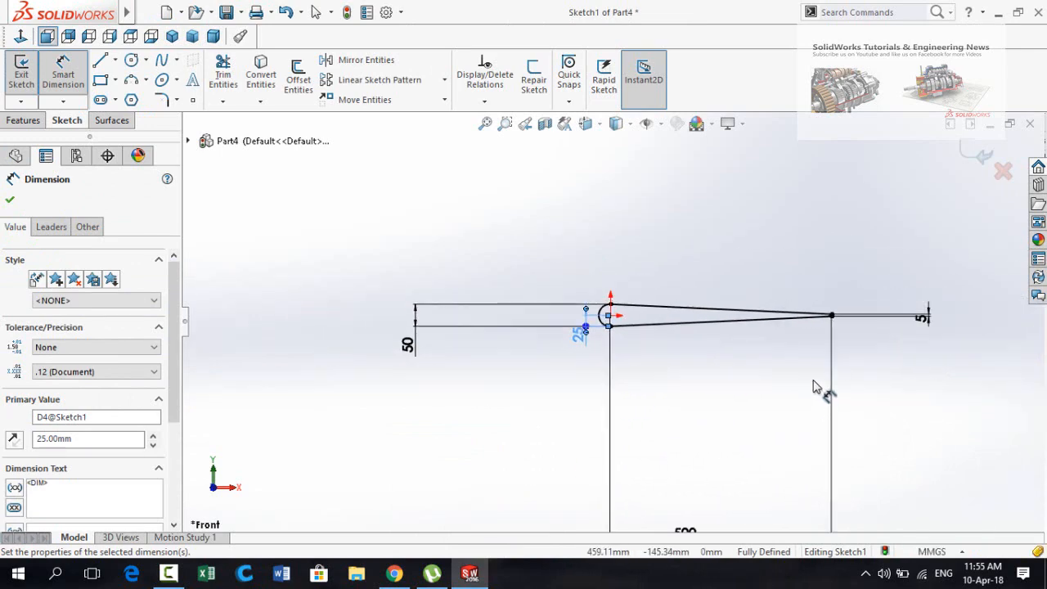
Finish dimensioning and exit the root profile sketch, leaving nothing selected.
left_click(802, 387)
scroll(871, 312, "up", 2)
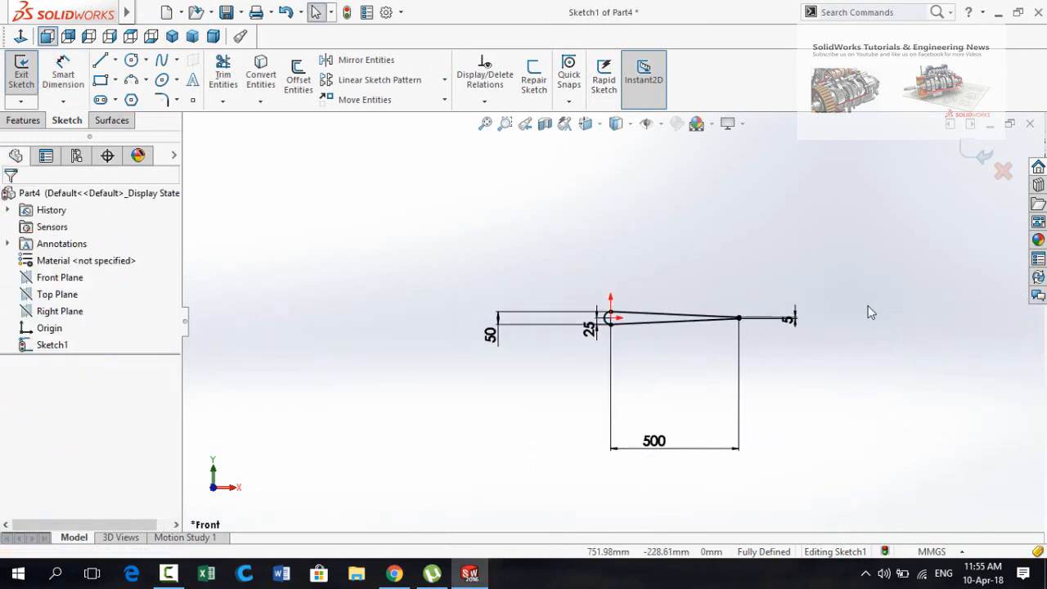
left_click(978, 155)
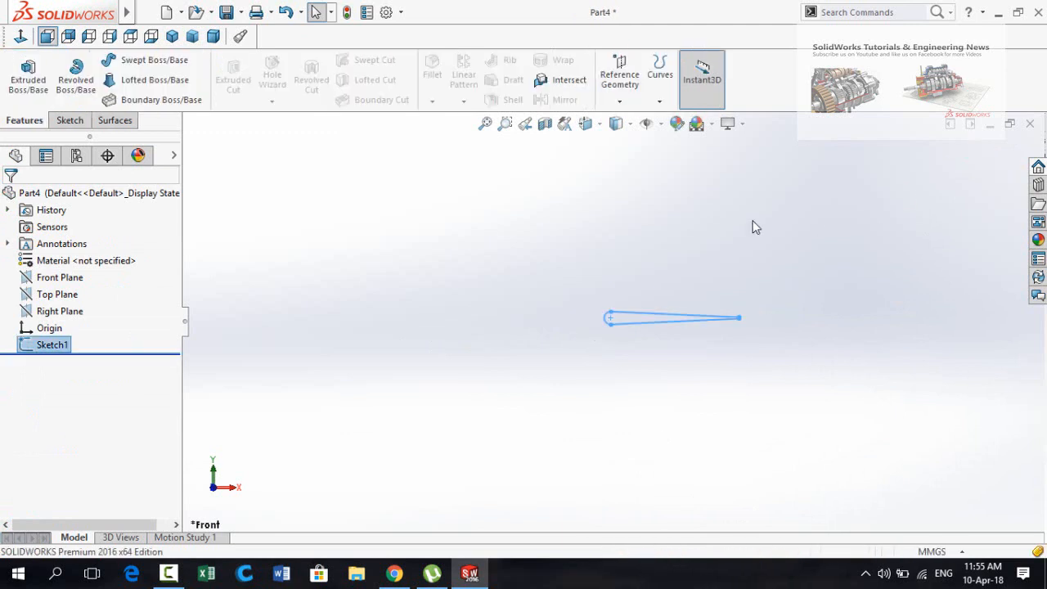
left_click(667, 229)
mouse_move(630, 275)
middle_mouse_down()
mouse_move(666, 264)
mouse_move(647, 381)
mouse_move(662, 302)
mouse_move(643, 343)
mouse_move(653, 366)
middle_mouse_up()
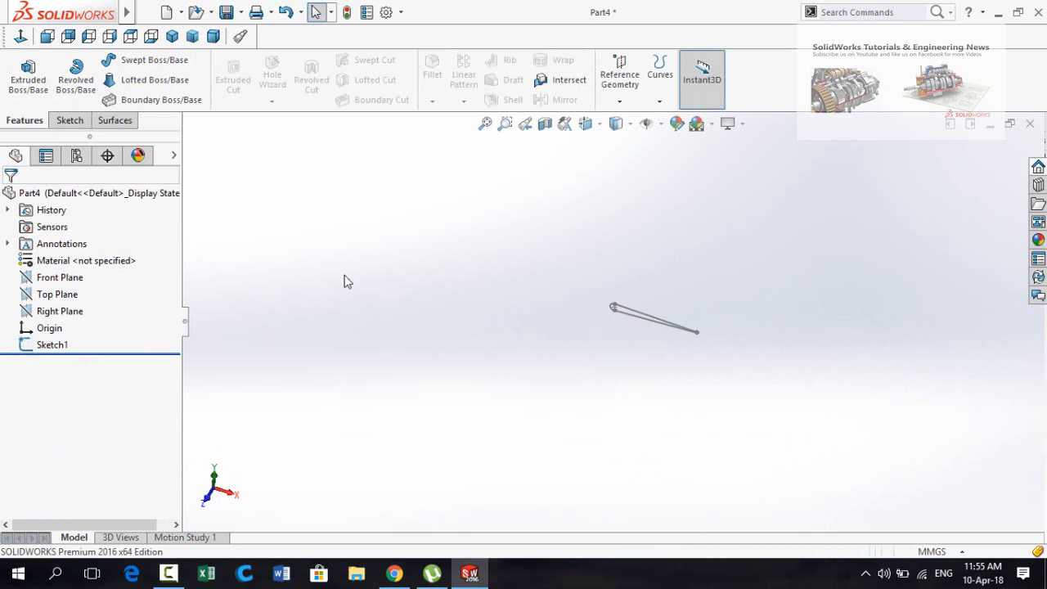
Start a new sketch on the Top Plane.
left_click(25, 299)
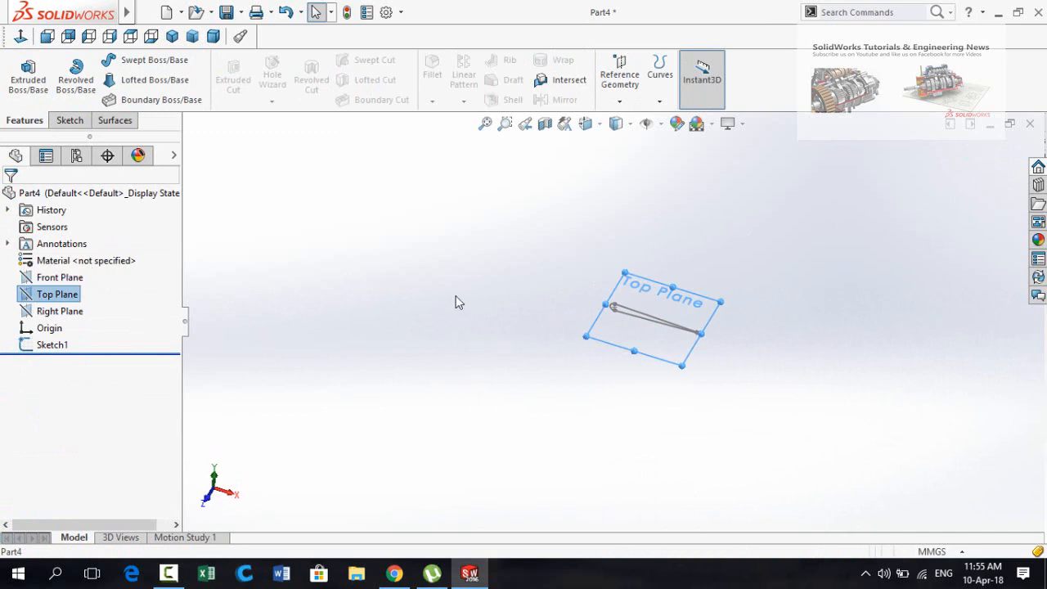
scroll(588, 311, "down", 5)
mouse_move(652, 320)
middle_mouse_down()
mouse_move(671, 320)
mouse_move(706, 239)
mouse_move(657, 287)
mouse_move(653, 328)
middle_mouse_up()
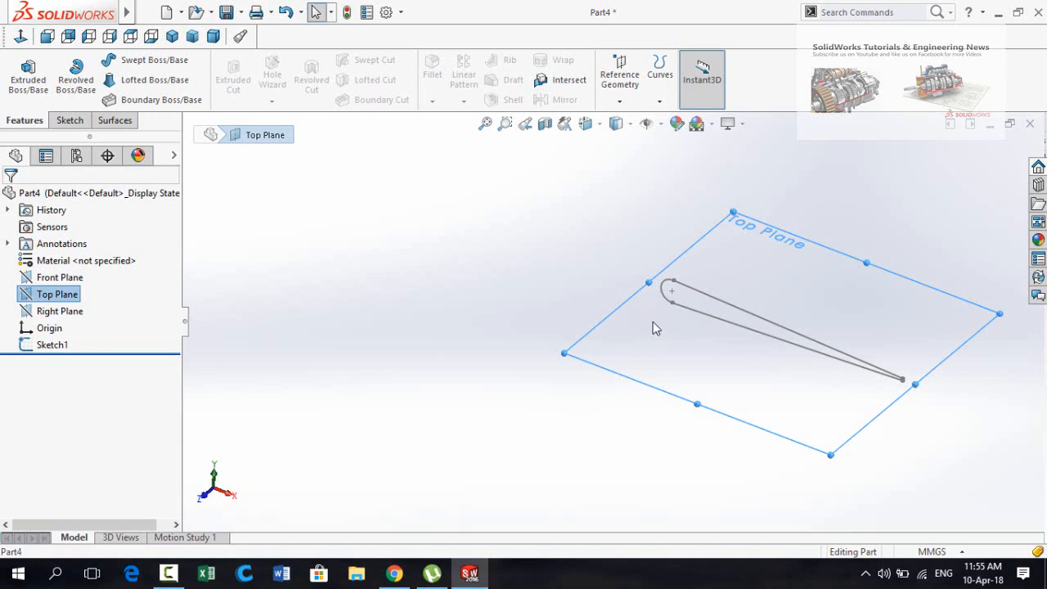
left_click(25, 296)
left_click(33, 270)
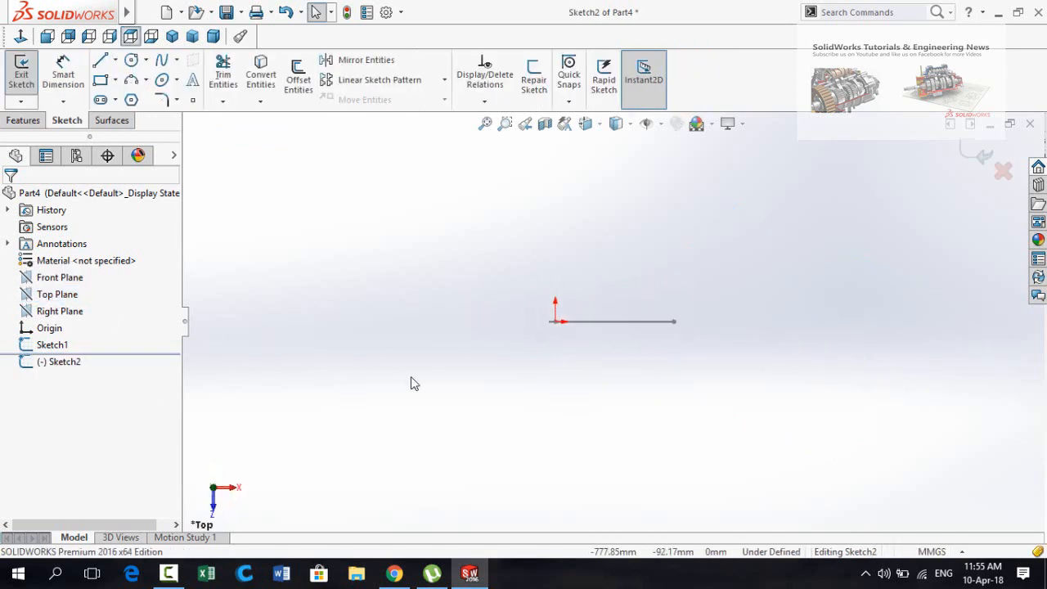
Draw a four-point S-shaped spline from just left of the root profile to about 797 mm right of and 2277 mm below the origin.
scroll(594, 415, "up", 2)
scroll(646, 446, "down", 2)
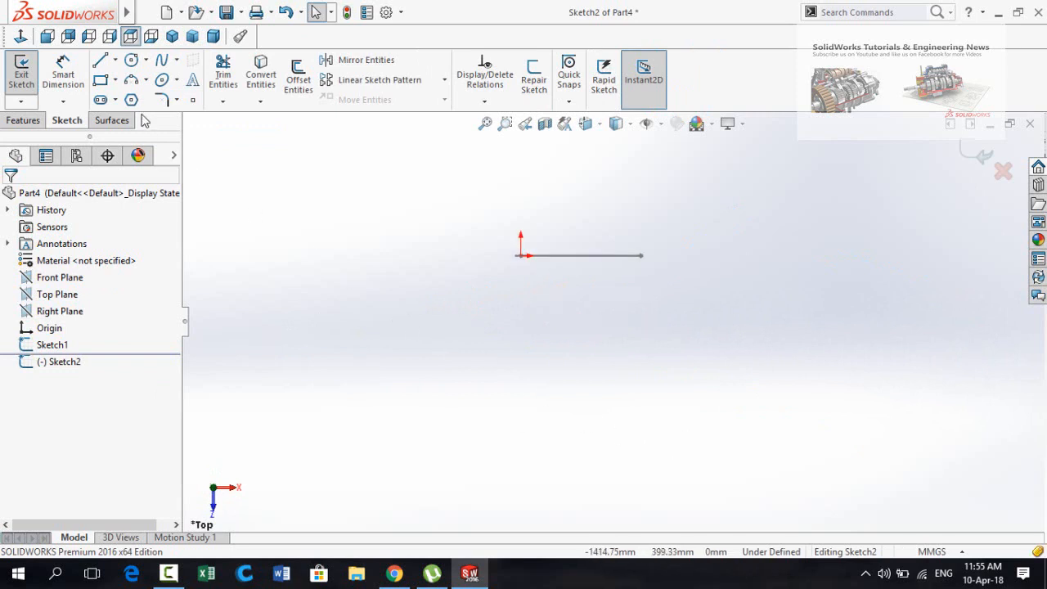
left_click(161, 63)
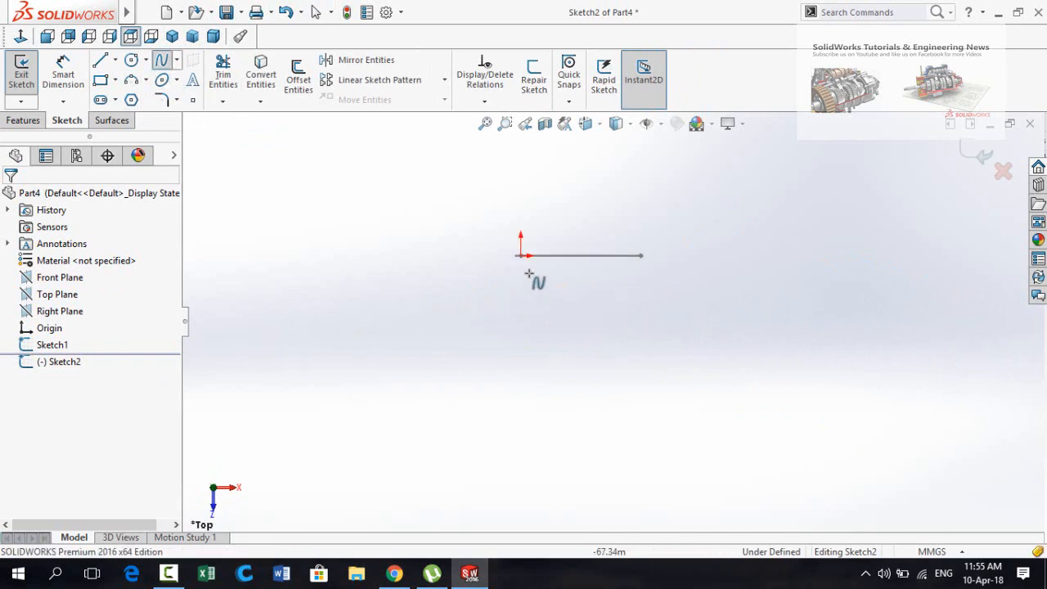
scroll(533, 276, "down", 4)
left_click(428, 302)
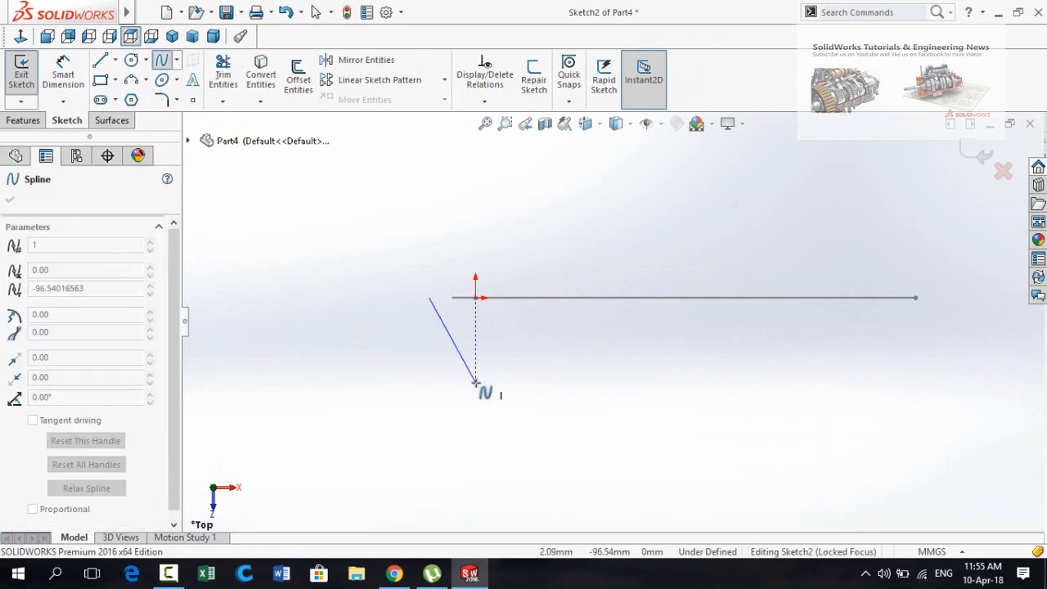
scroll(479, 384, "up", 5)
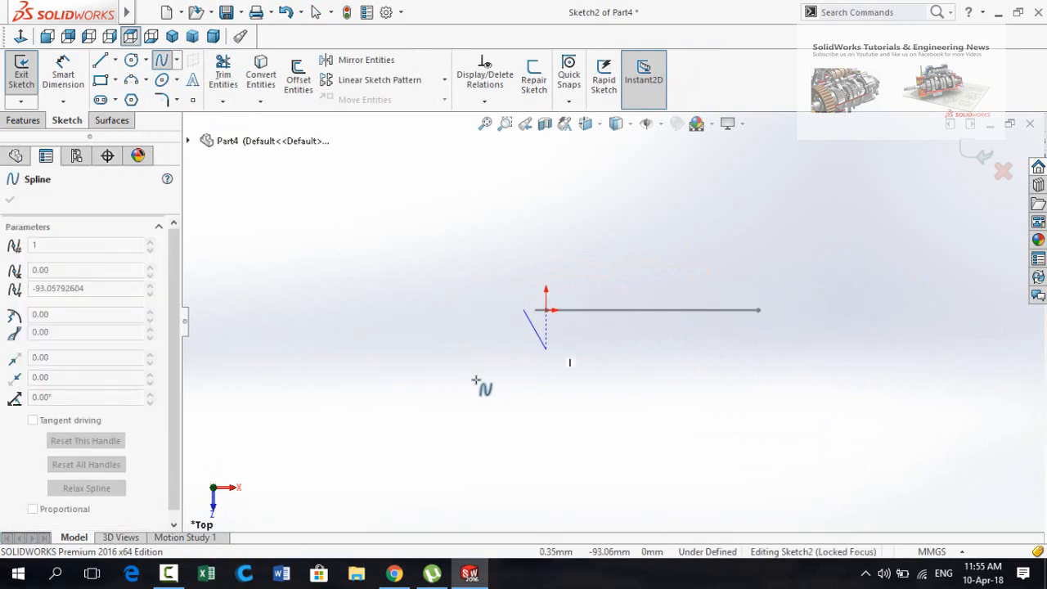
left_click(578, 399)
scroll(605, 440, "up", 2)
scroll(622, 443, "up", 2)
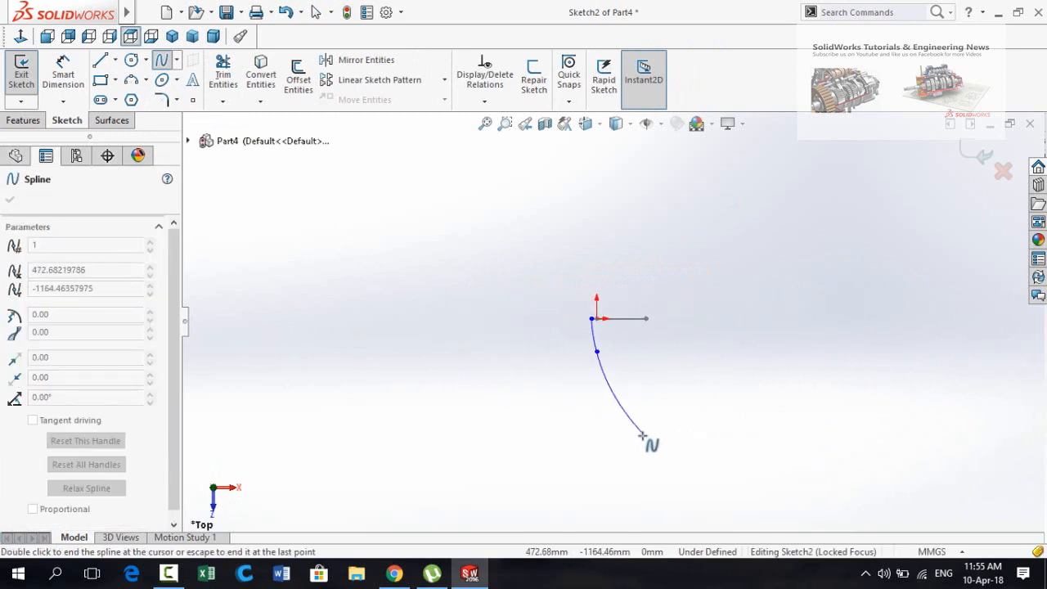
left_click(644, 447)
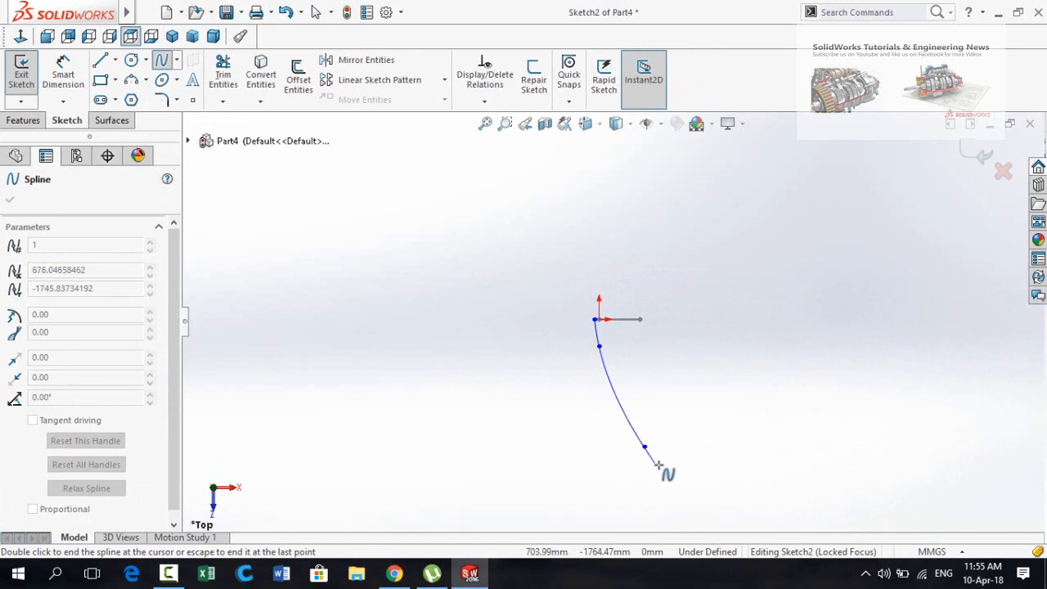
double_click(666, 505)
Dimension the vertical distance from the origin to the spline's lower endpoint as 1500 mm.
right_click_drag(576, 467, 573, 409)
left_click(656, 481)
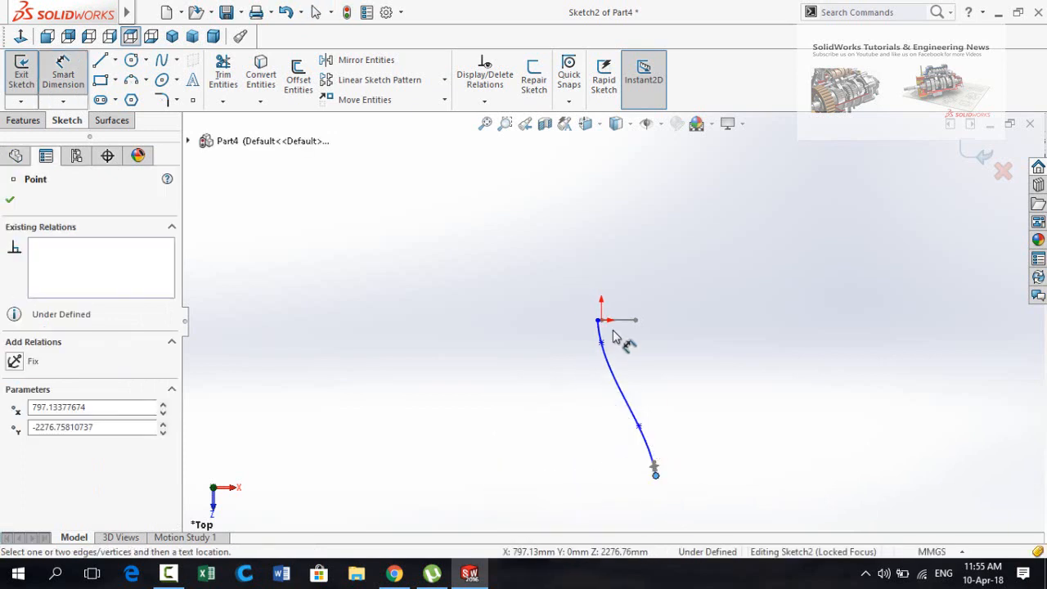
scroll(616, 337, "down", 3)
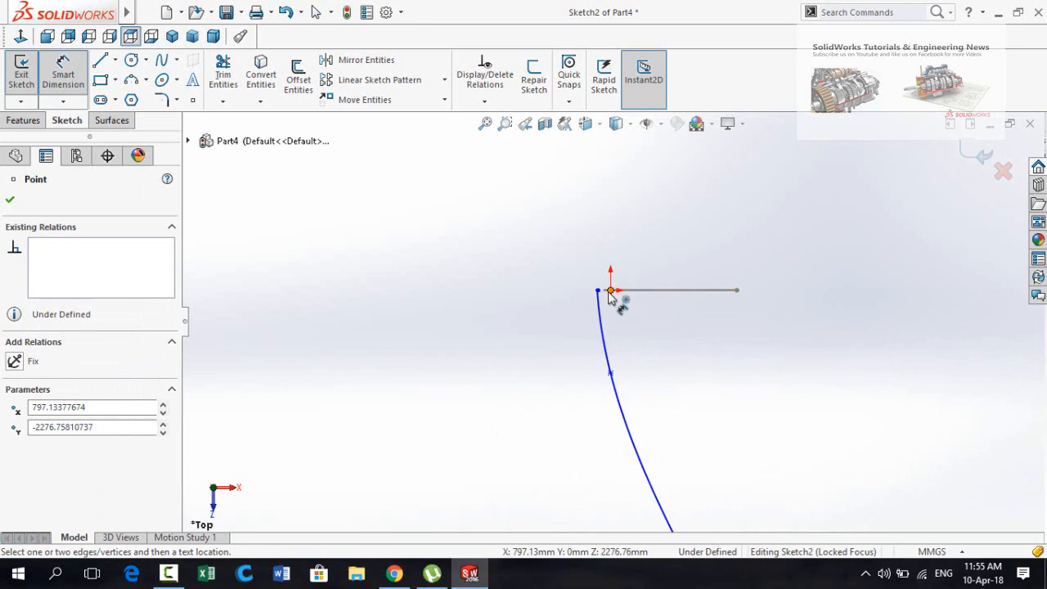
left_click(610, 292)
scroll(516, 409, "up", 2)
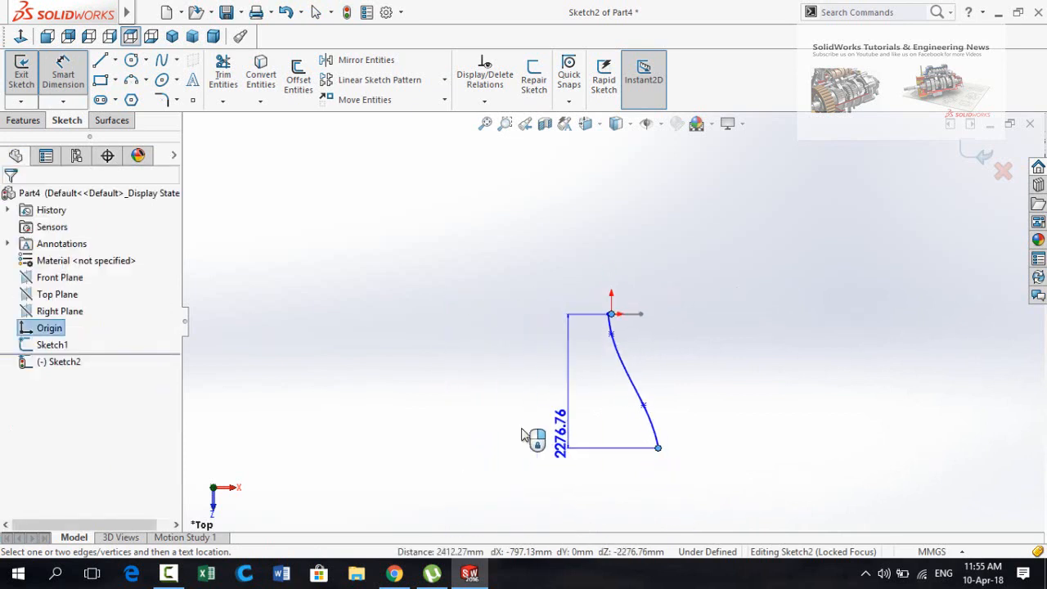
left_click(561, 422)
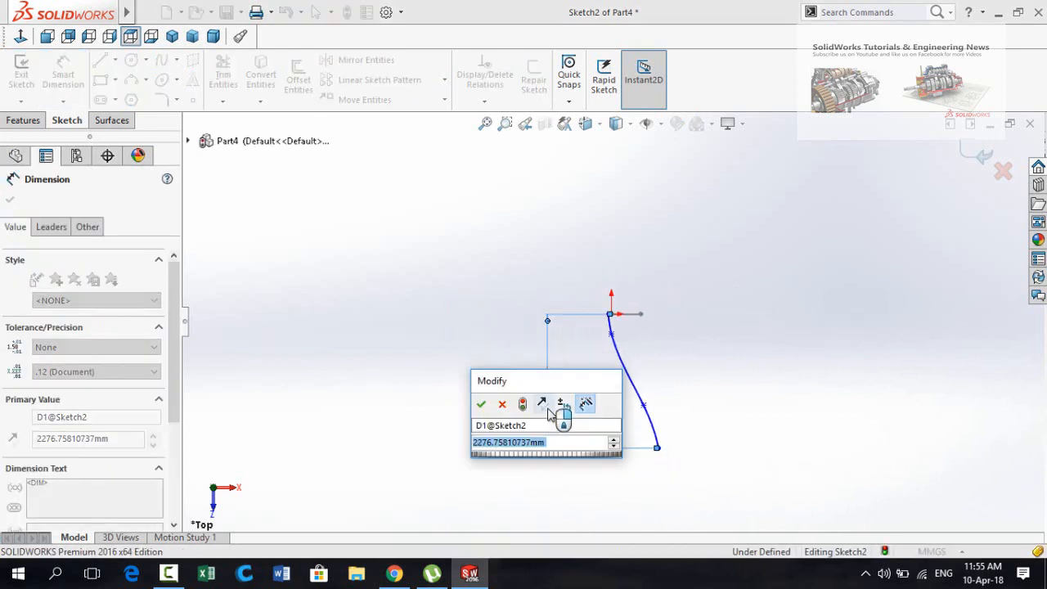
type("1500")
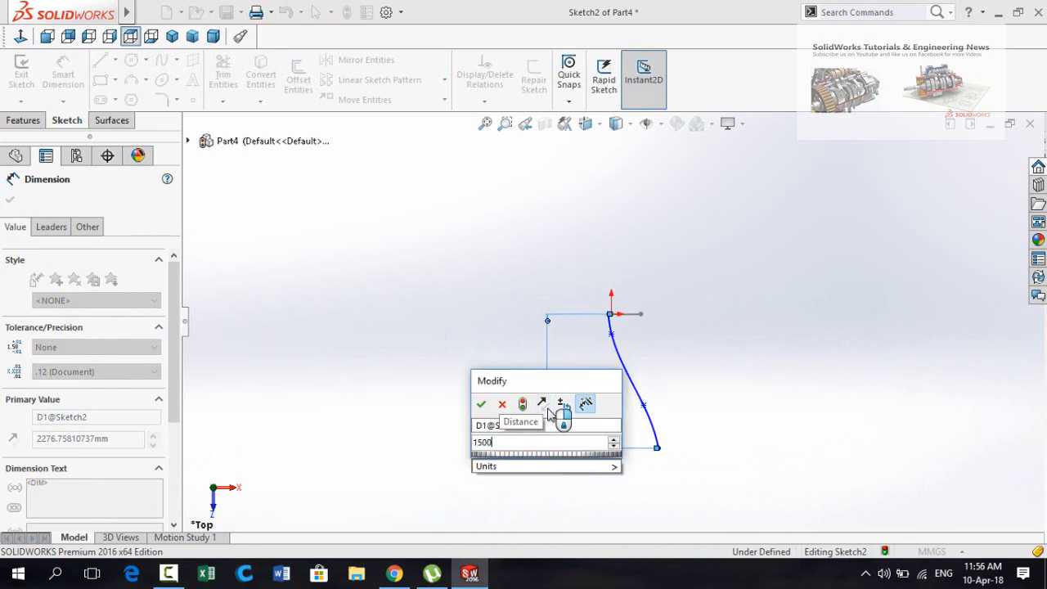
key("Return")
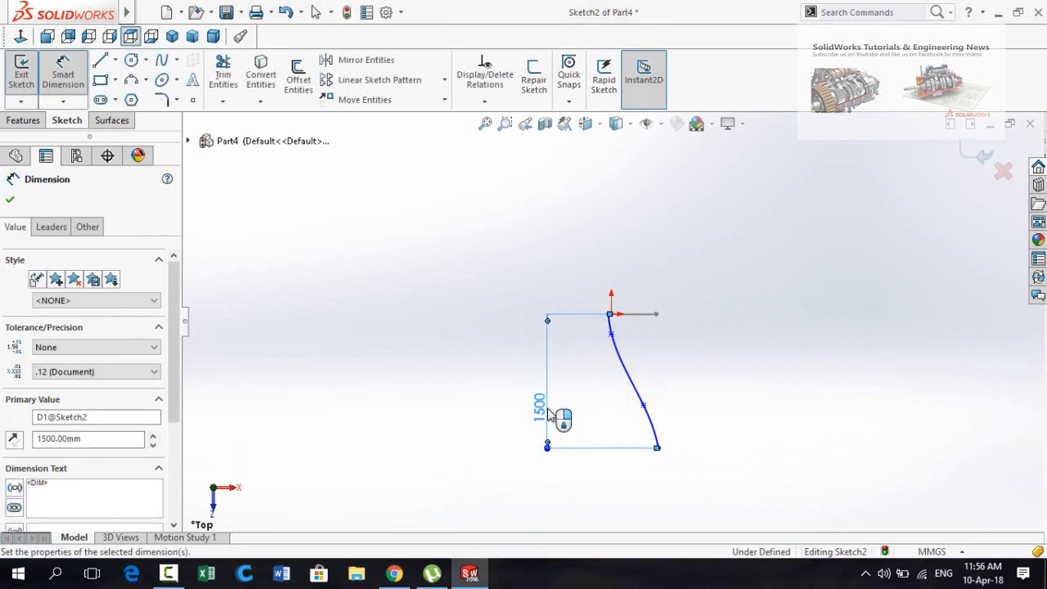
key("Escape")
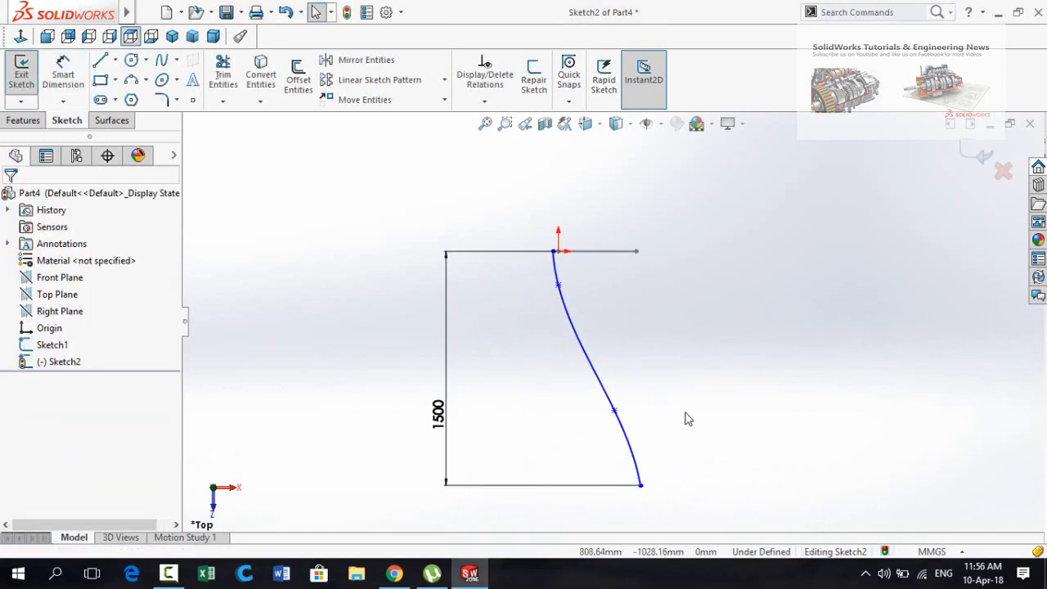
scroll(662, 474, "up", 2)
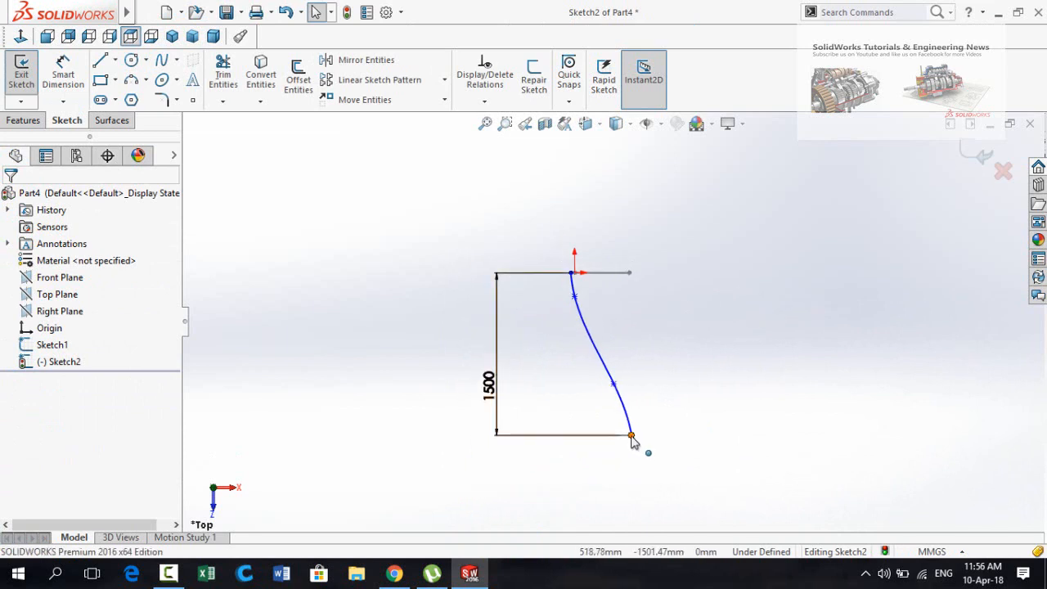
Reshape the spline by moving its lower endpoint to about 1530 mm right of the origin and shifting its lower interior point right and slightly down.
left_click_drag(633, 439, 740, 493)
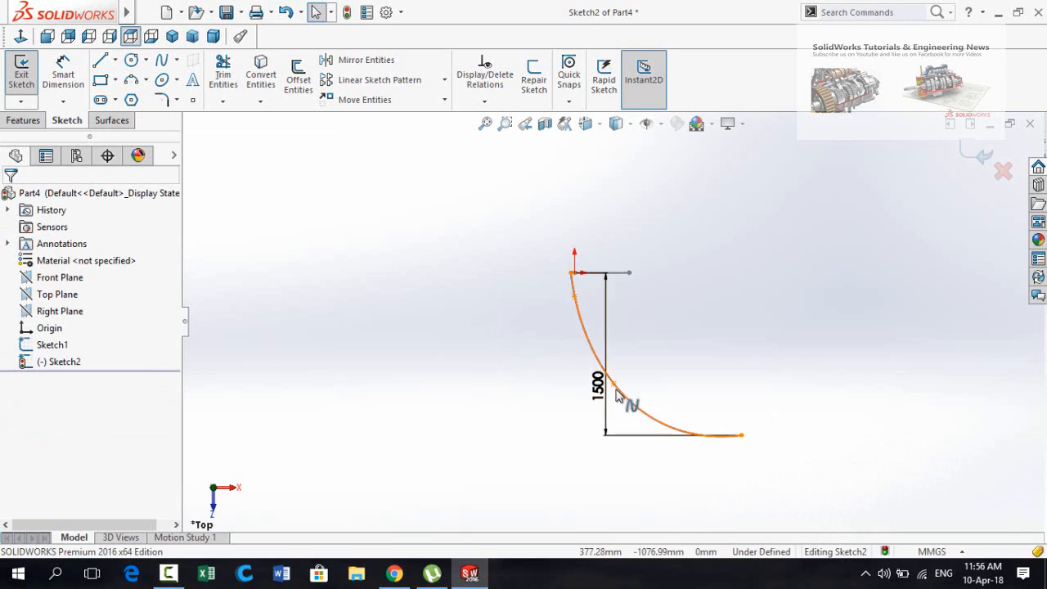
left_click_drag(615, 391, 694, 398)
left_click(561, 422)
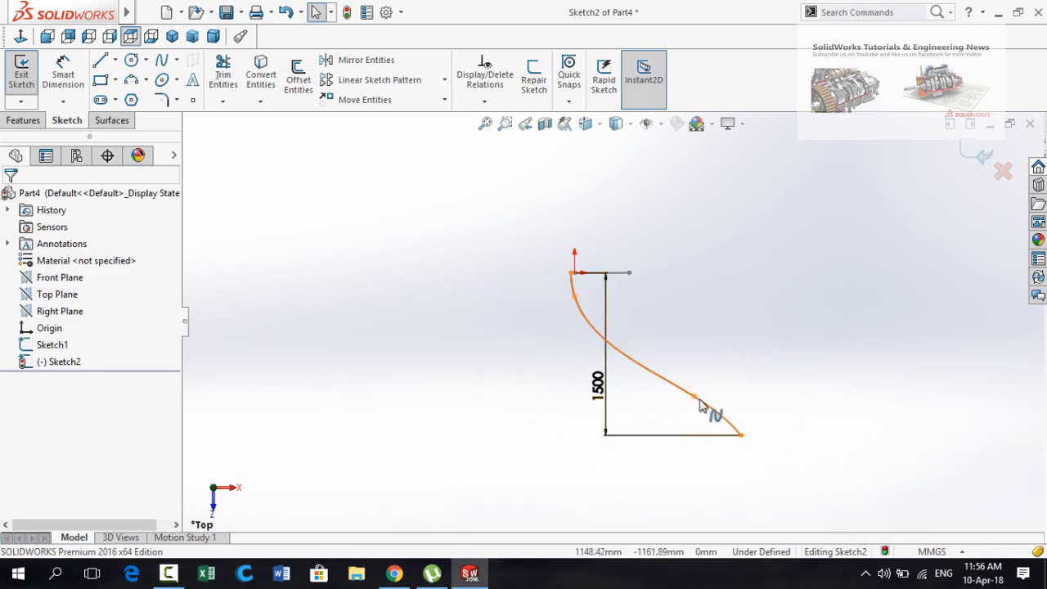
left_click_drag(693, 398, 714, 410)
left_click(769, 491)
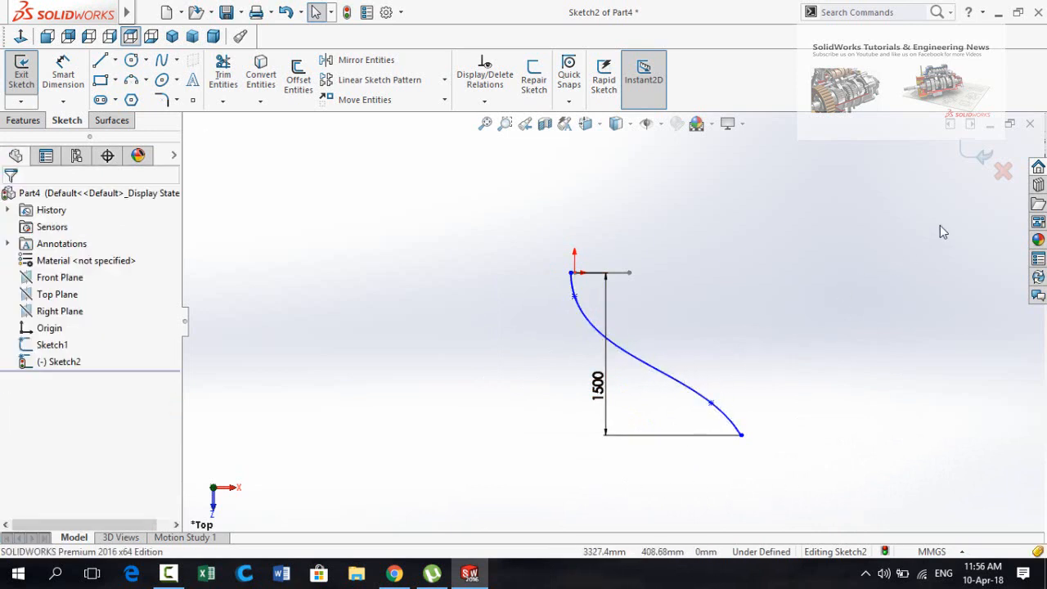
Add a pierce relation between the spline's upper endpoint and the root profile's large rounded end, and exit the sketch.
scroll(597, 316, "down", 5)
scroll(543, 242, "up", 2)
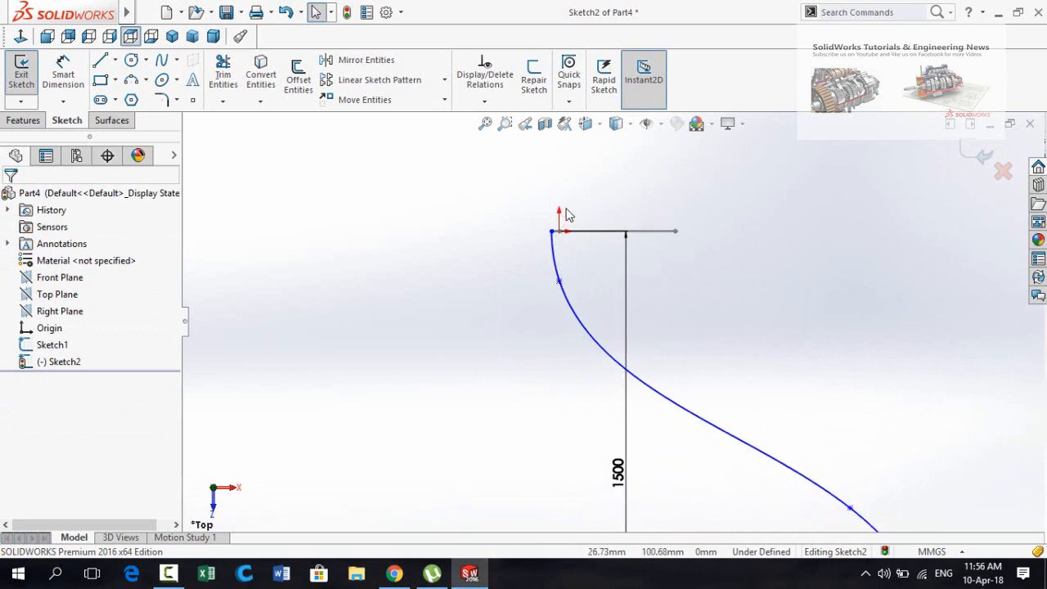
mouse_move(565, 211)
middle_mouse_down()
mouse_move(566, 271)
mouse_move(556, 237)
mouse_move(646, 311)
mouse_move(520, 276)
middle_mouse_up()
left_click(516, 265)
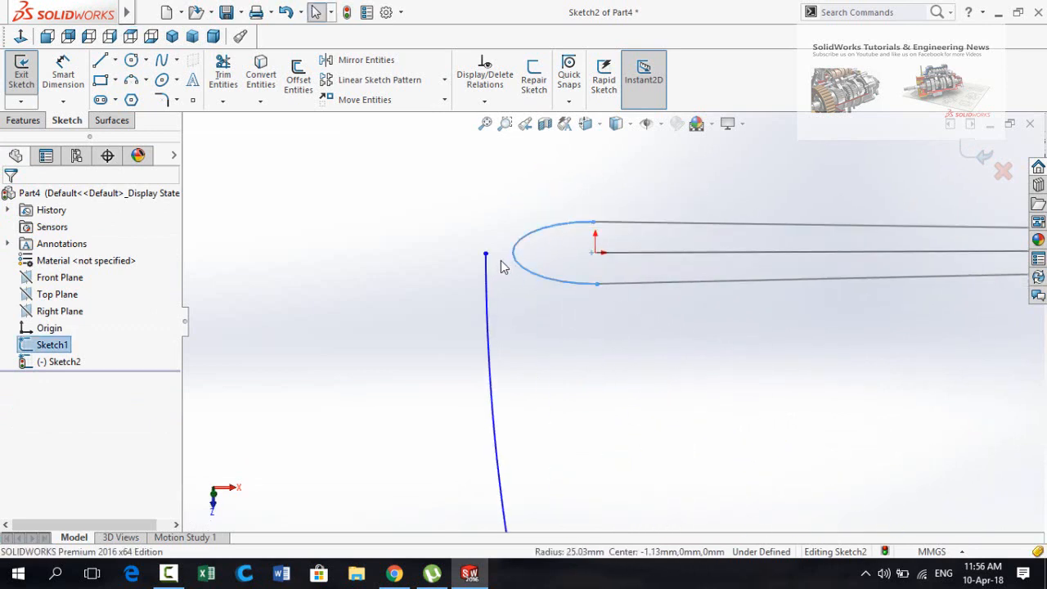
left_click(486, 254, "ctrl")
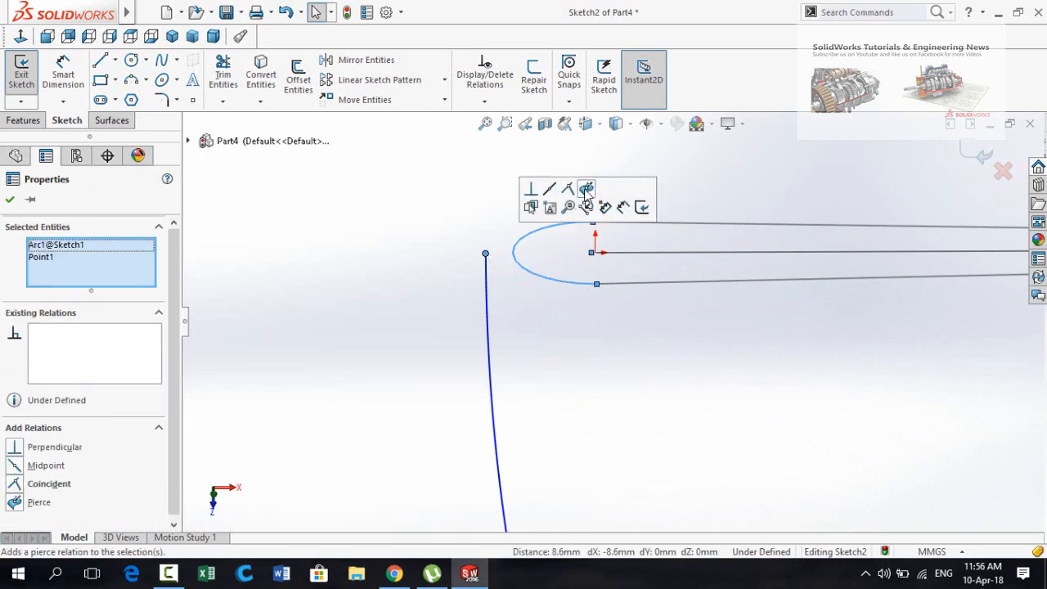
left_click(587, 190)
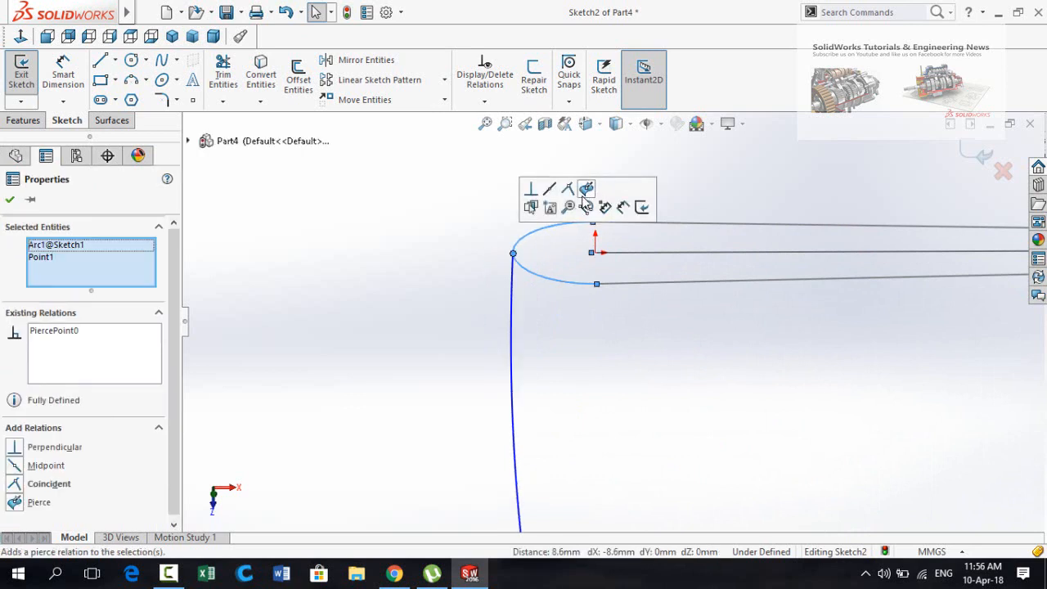
left_click(608, 324)
scroll(620, 361, "up", 5)
middle_click_drag(621, 423, 619, 372)
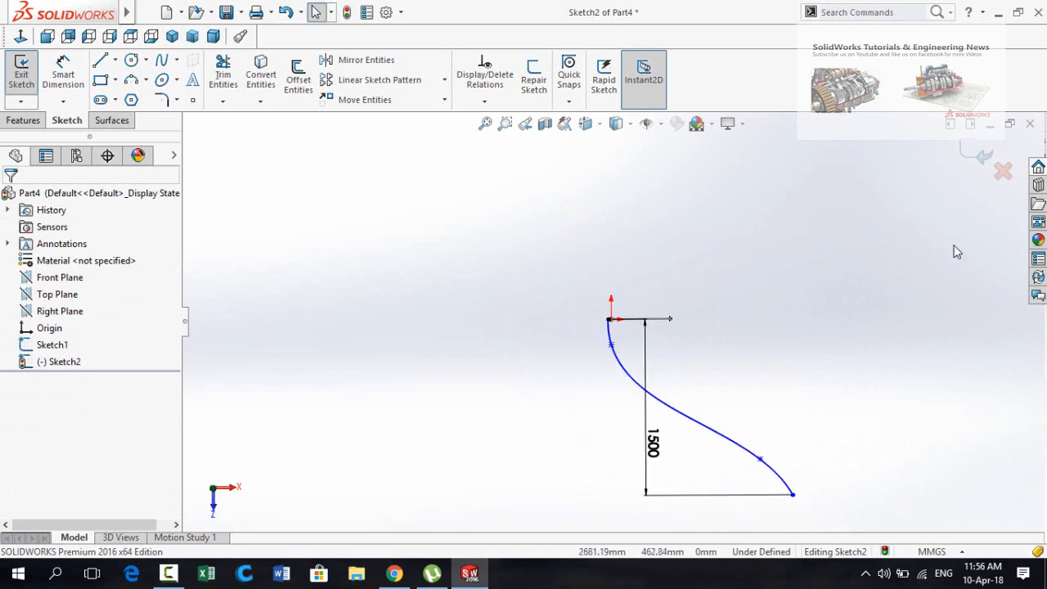
left_click(968, 154)
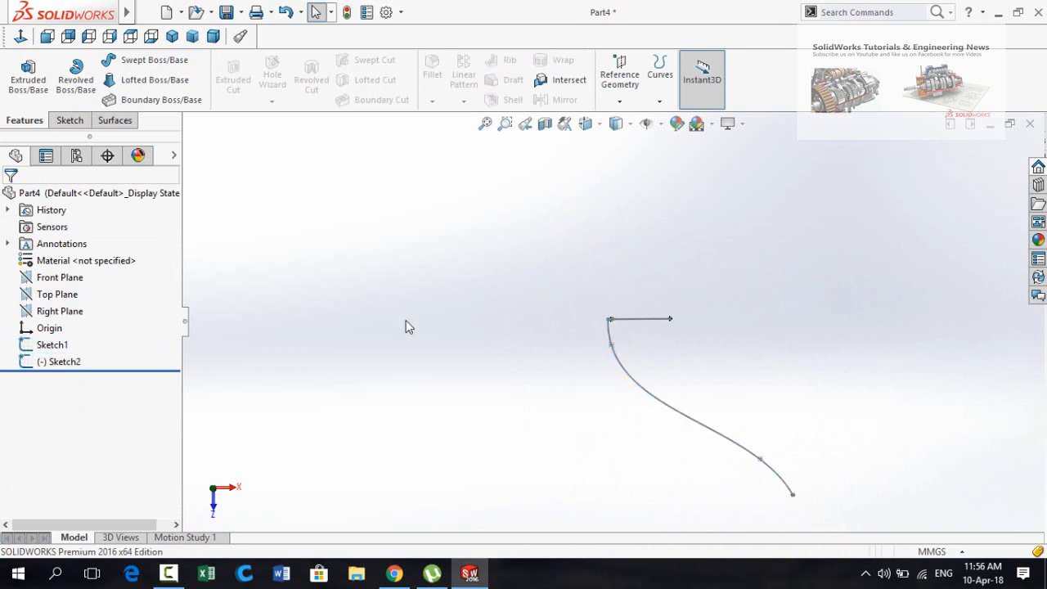
In a new Top Plane sketch, draw a shallow three-point arc from about 690 mm right of the origin to about 1729 mm right and 1487 mm below.
left_click(74, 298)
left_click(115, 275)
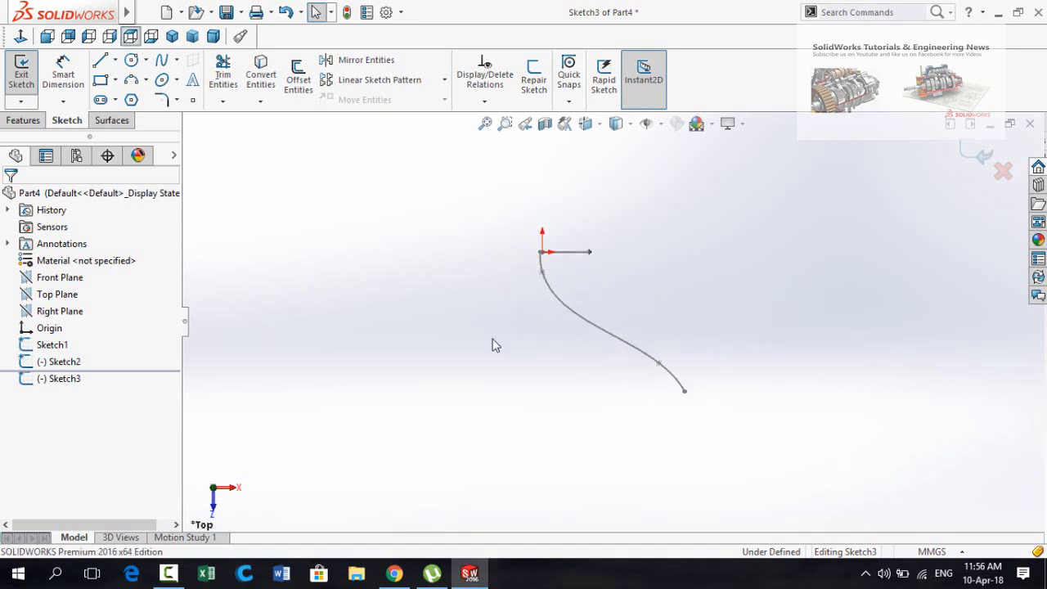
left_click(131, 80)
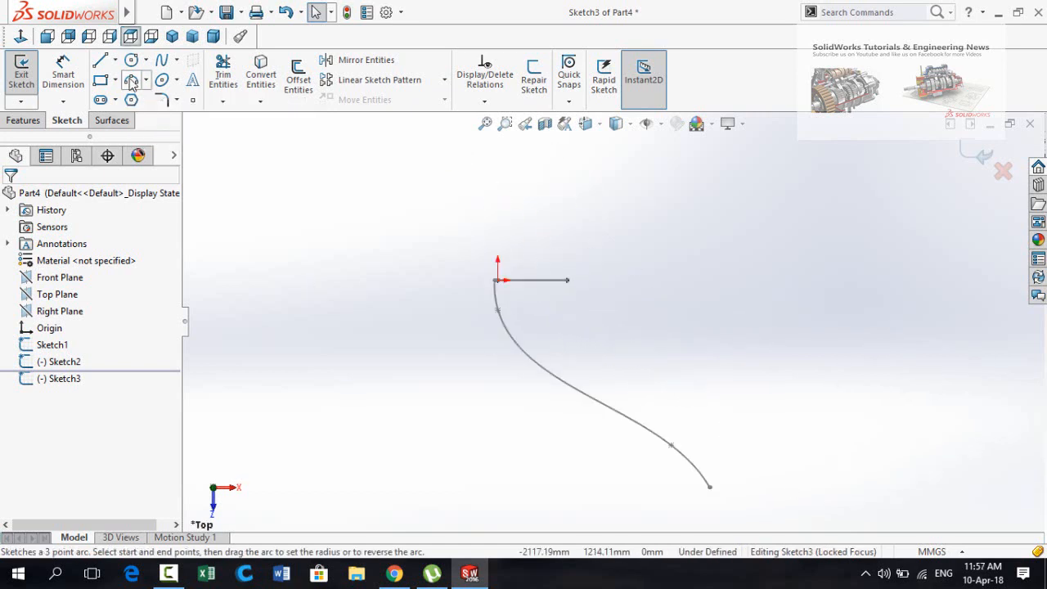
left_click(594, 281)
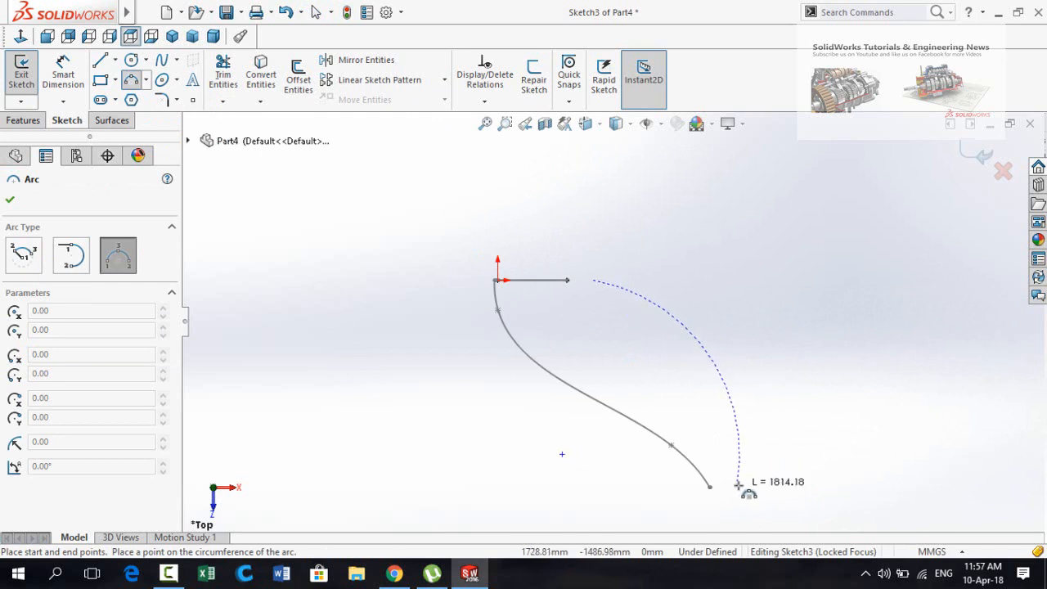
left_click(738, 485)
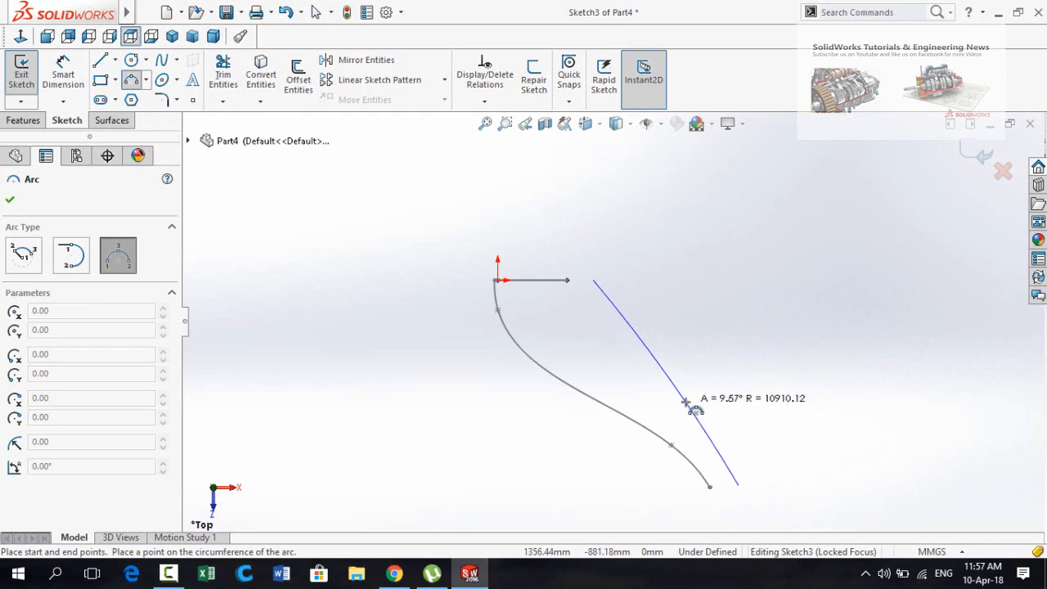
left_click(695, 405)
key("Escape")
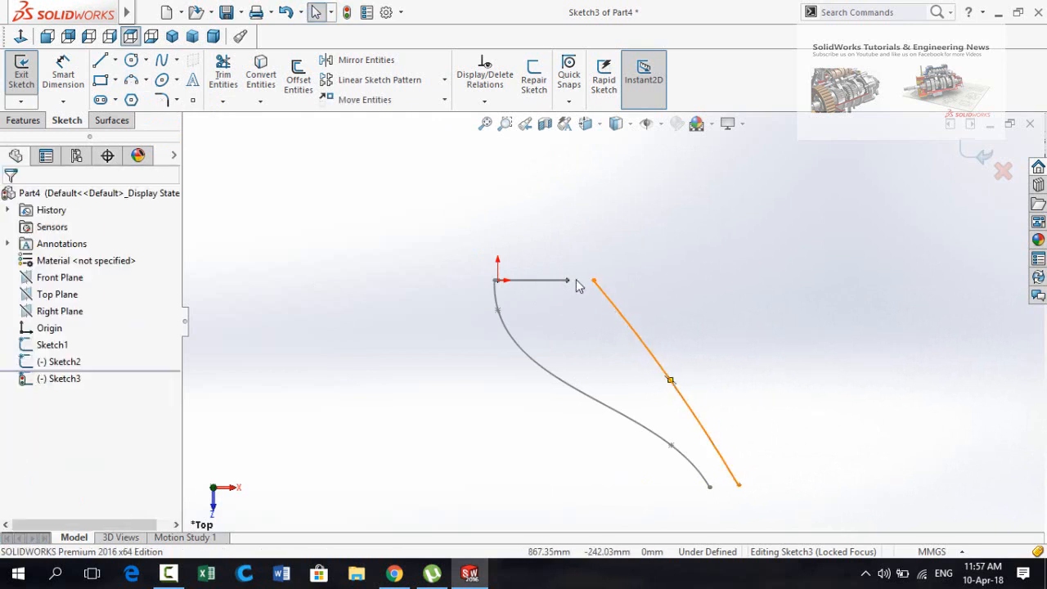
key("Escape")
Add a pierce relation between the new arc's upper endpoint and the small arc at the root profile's narrow end.
scroll(548, 303, "down", 5)
middle_click_drag(613, 315, 635, 305)
scroll(637, 308, "down", 5)
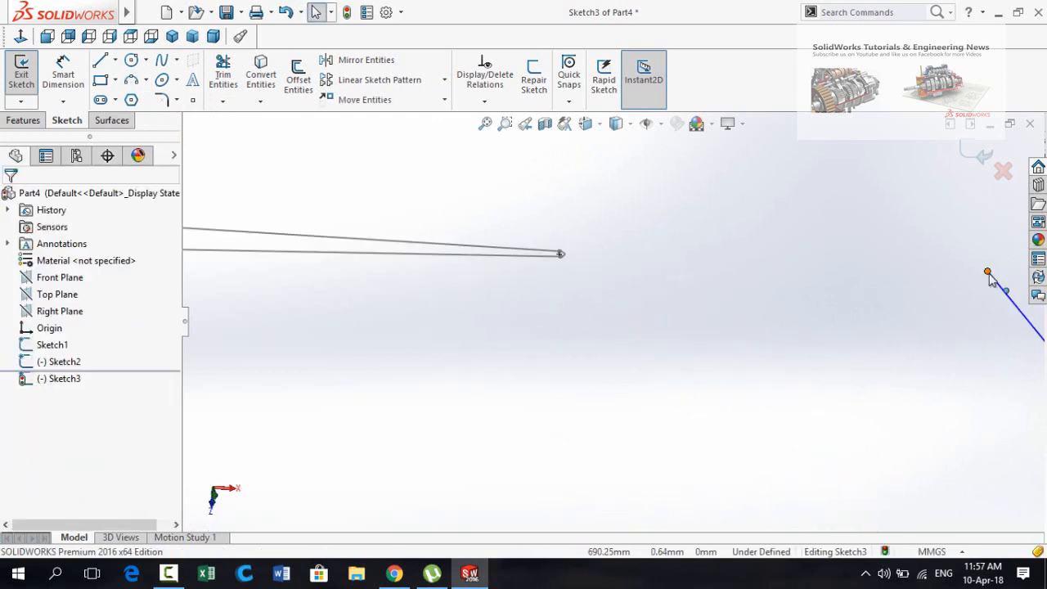
left_click(561, 253)
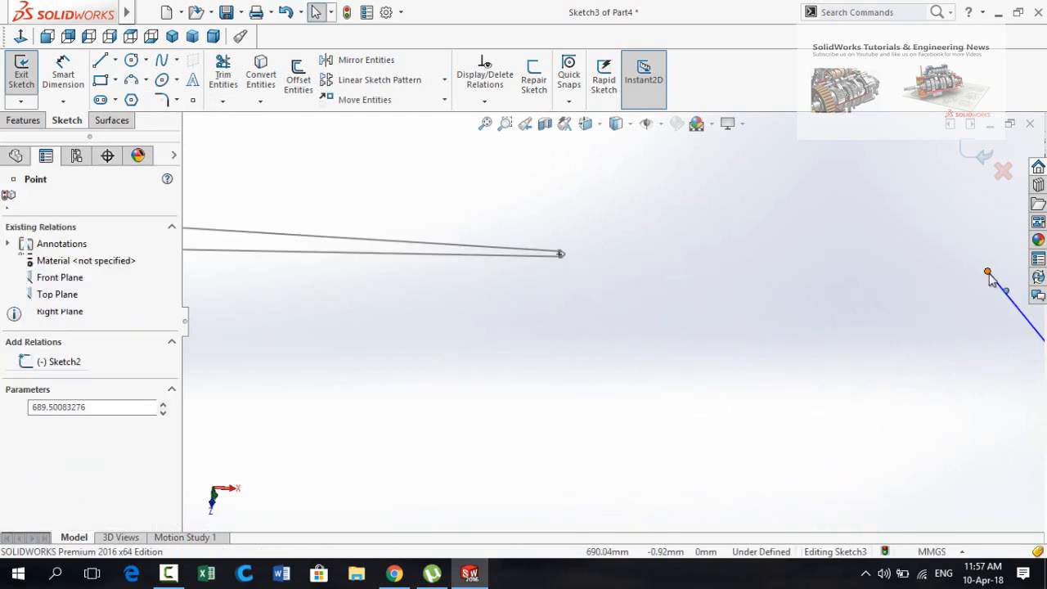
left_click(565, 260, "ctrl")
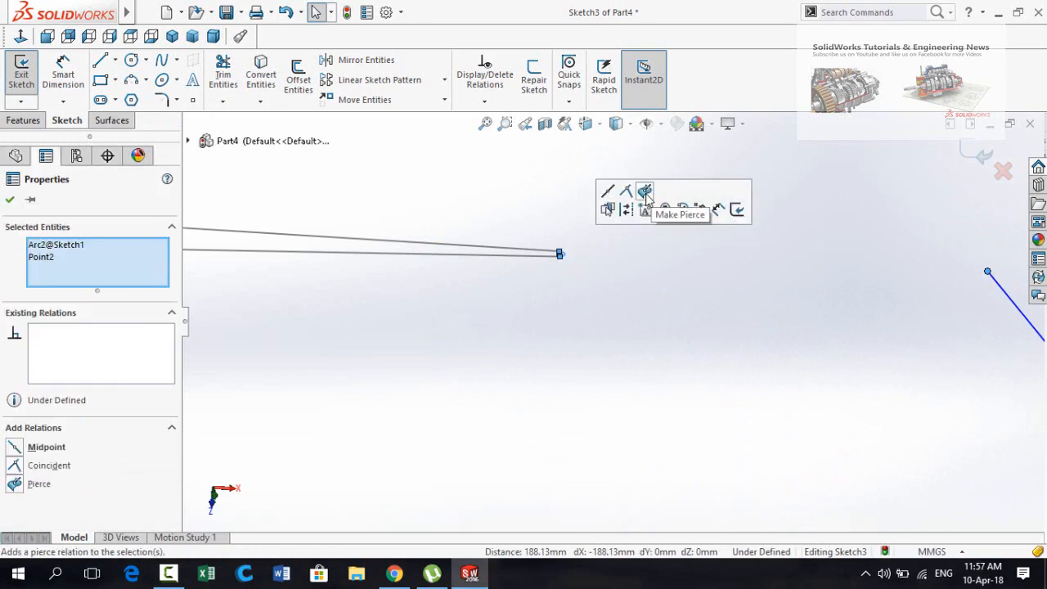
left_click(645, 192)
scroll(591, 403, "up", 3)
scroll(727, 495, "down", 4)
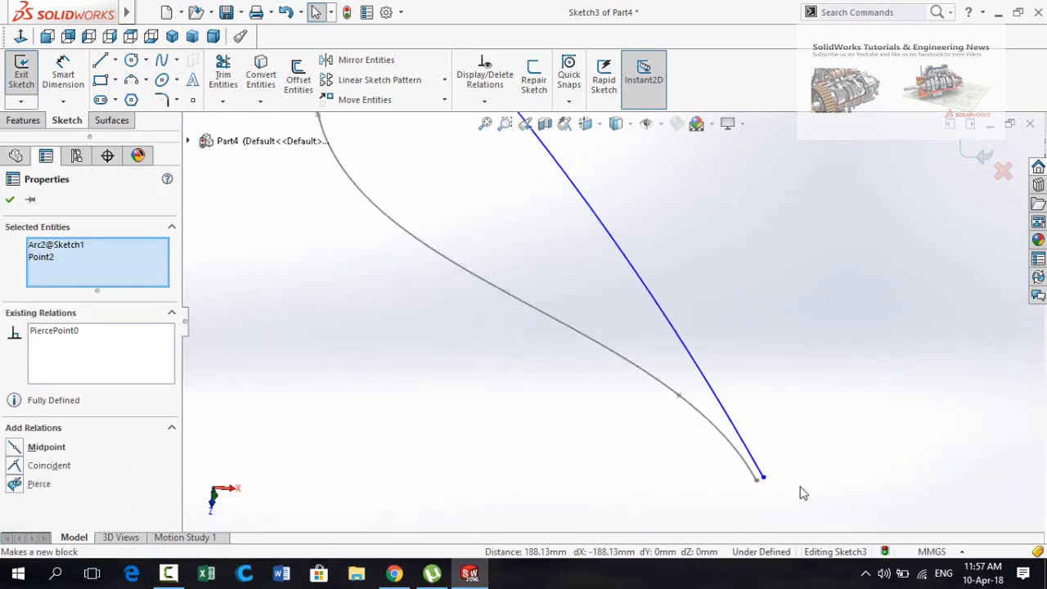
left_click(800, 487)
Make the arc's lower endpoint horizontal with the spline's lower endpoint.
scroll(762, 489, "down", 5)
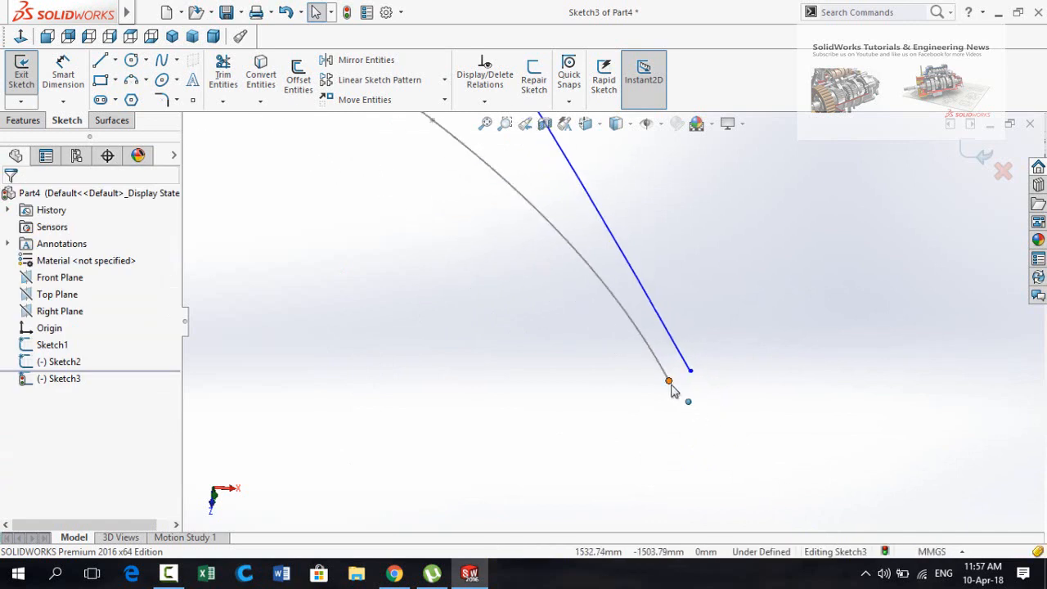
left_click(669, 382)
left_click(689, 371, "ctrl")
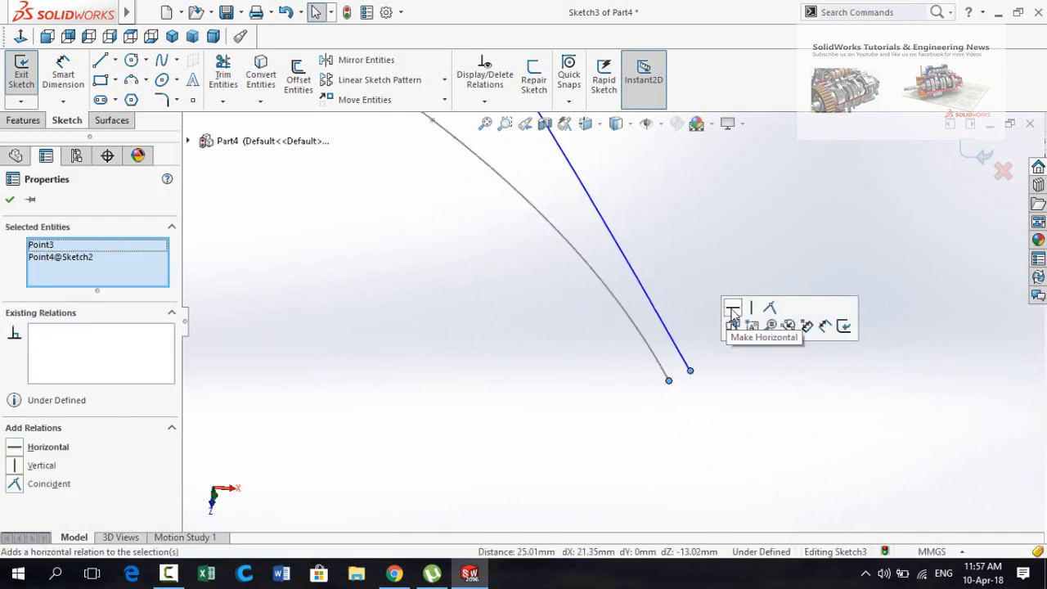
left_click(733, 310)
left_click(657, 430)
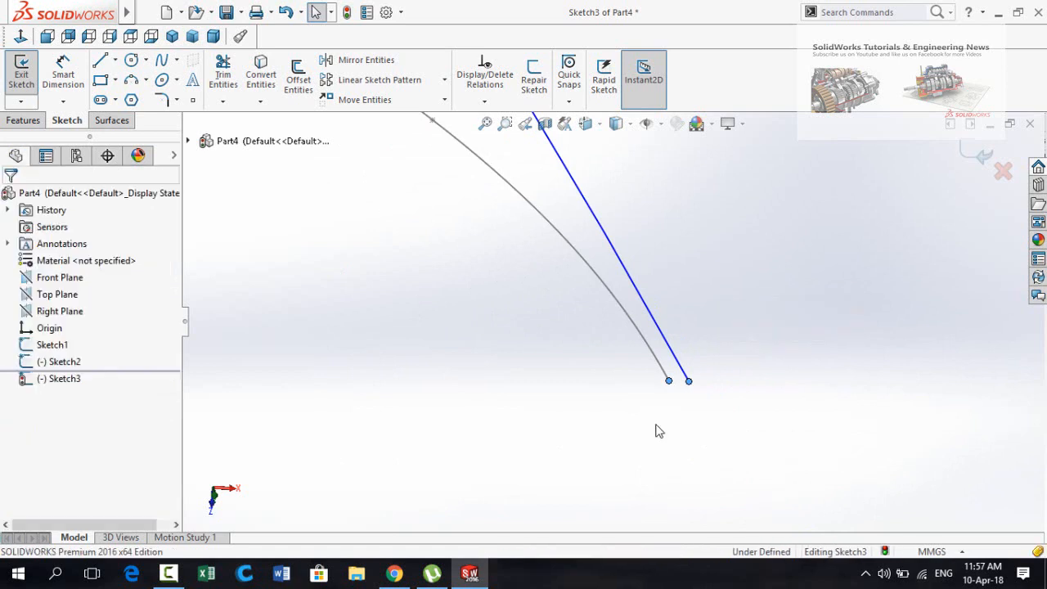
Dimension the distance between the lower endpoints of the spline and the arc as 50 mm, and exit the sketch.
scroll(622, 335, "up", 5)
scroll(616, 329, "down", 5)
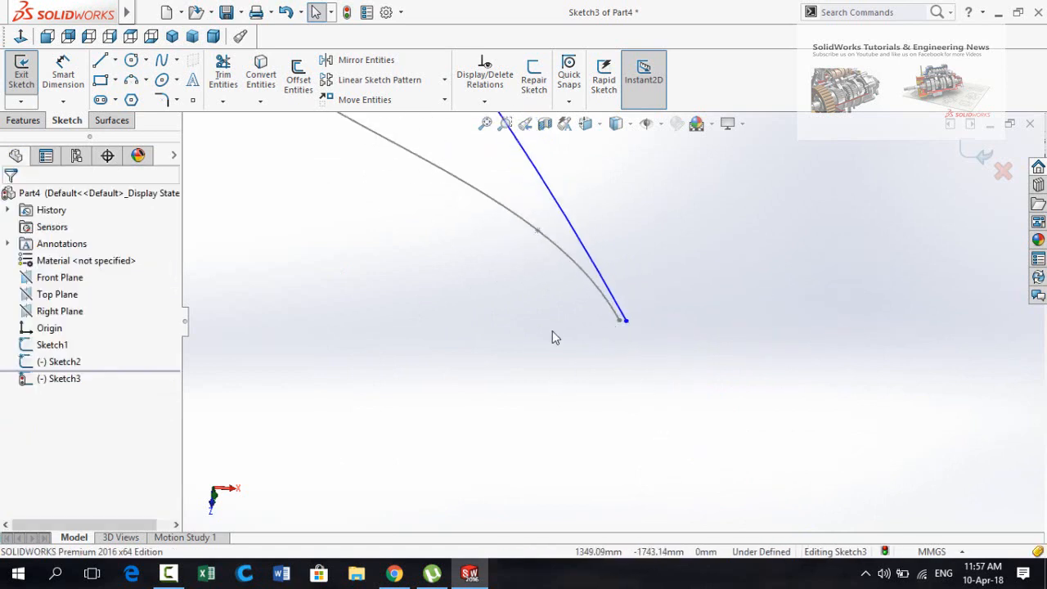
right_click_drag(553, 331, 554, 287)
scroll(608, 320, "down", 5)
left_click(653, 327)
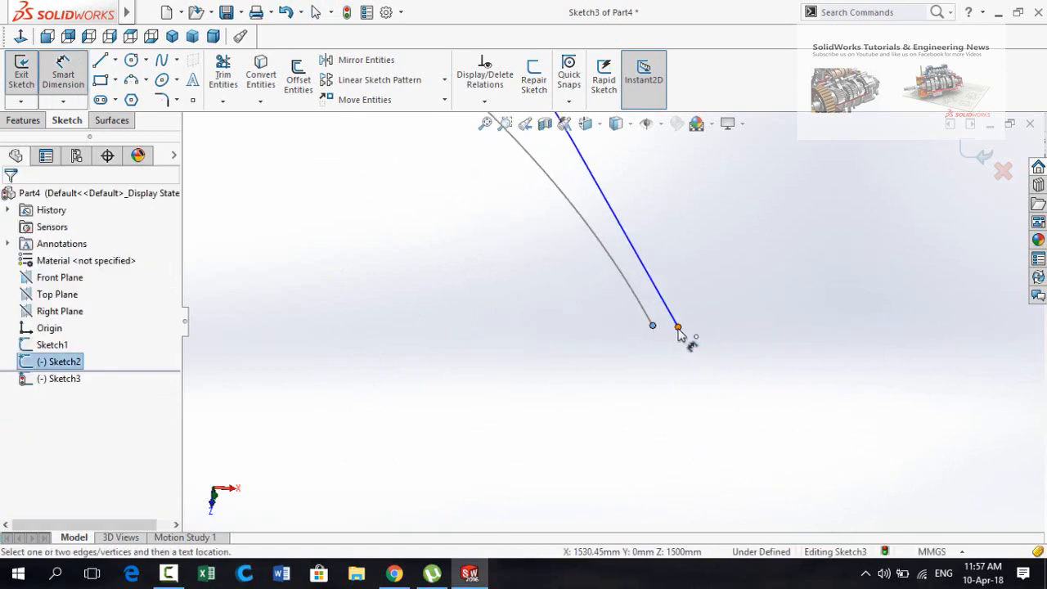
left_click(678, 327)
left_click(560, 386)
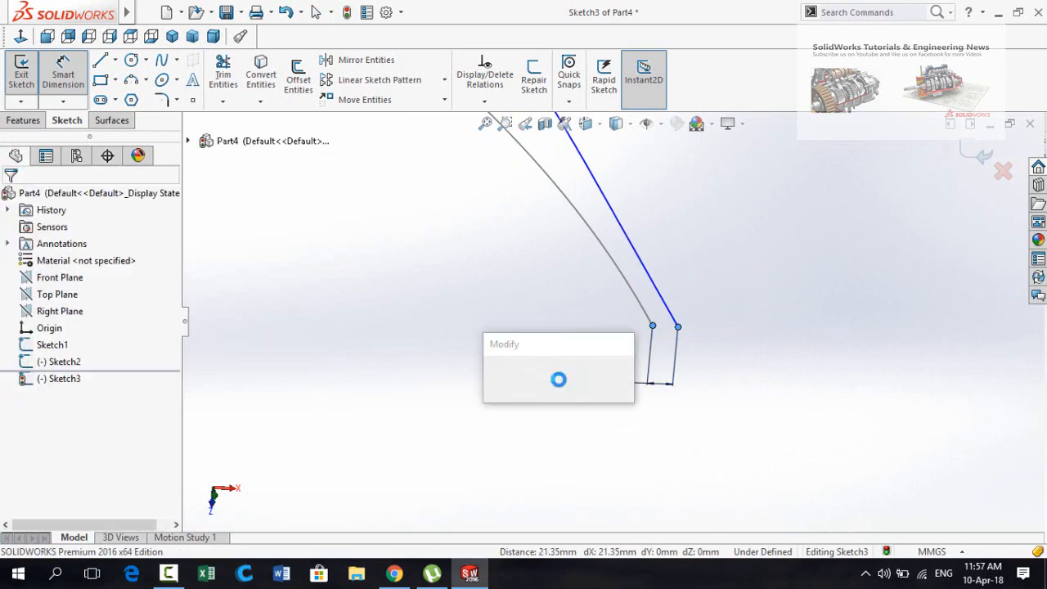
type("50")
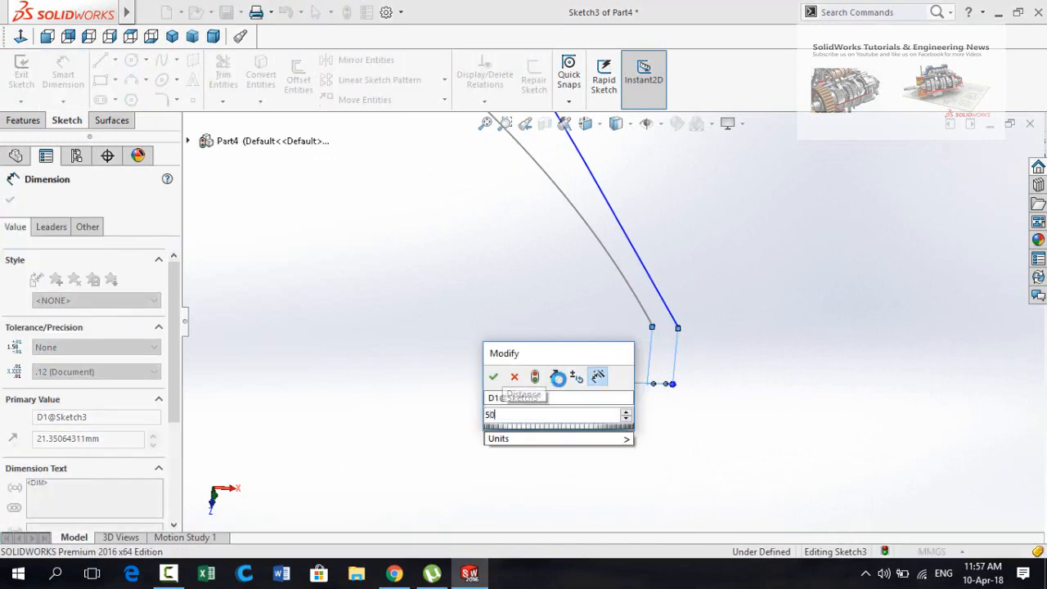
key("Return")
scroll(560, 386, "up", 5)
scroll(631, 275, "up", 4)
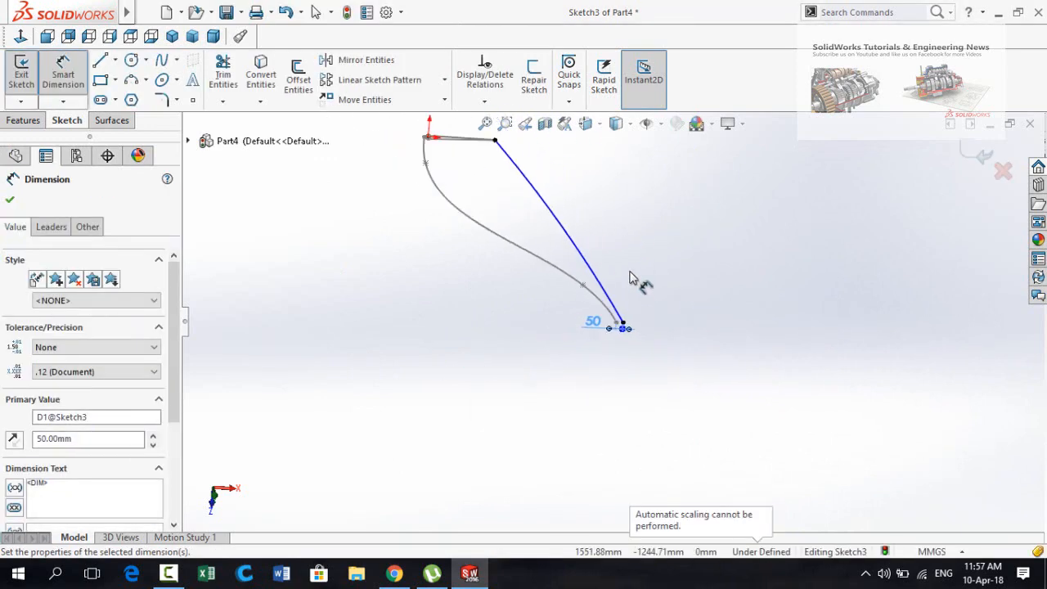
left_click(663, 298)
mouse_move(664, 297)
middle_mouse_down()
mouse_move(643, 208)
mouse_move(647, 161)
mouse_move(657, 213)
mouse_move(658, 192)
mouse_move(643, 229)
mouse_move(647, 213)
mouse_move(692, 297)
middle_mouse_up()
key("Escape")
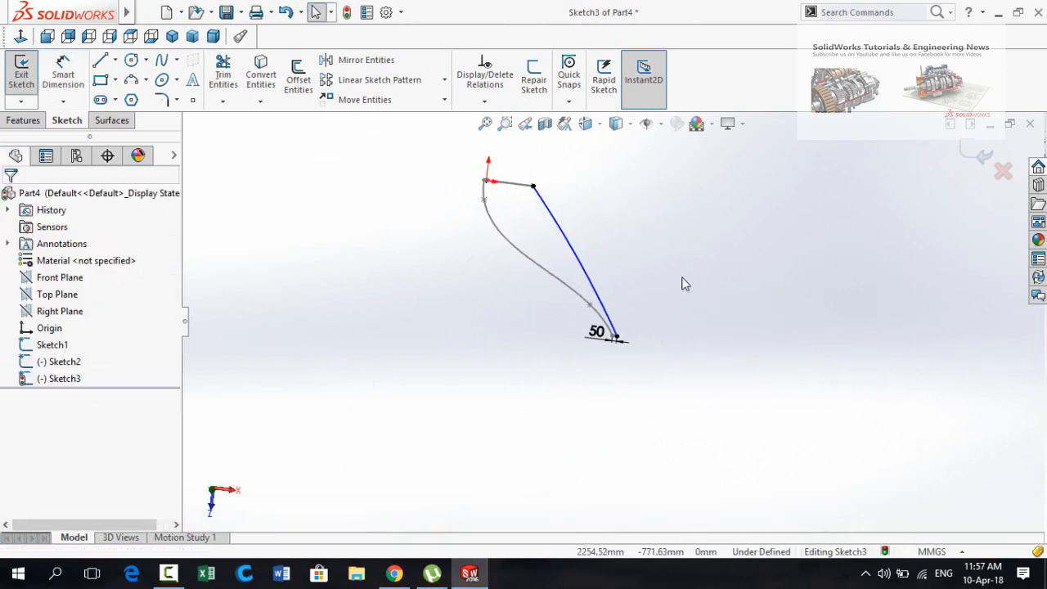
left_click(974, 156)
Create a reference plane parallel to the Right Plane and coincident with the guide spline's upper endpoint at the root profile's wide end.
mouse_move(679, 319)
middle_mouse_down()
mouse_move(587, 189)
mouse_move(592, 369)
mouse_move(652, 290)
mouse_move(647, 362)
mouse_move(657, 367)
mouse_move(627, 304)
mouse_move(547, 222)
mouse_move(476, 295)
mouse_move(452, 266)
middle_mouse_up()
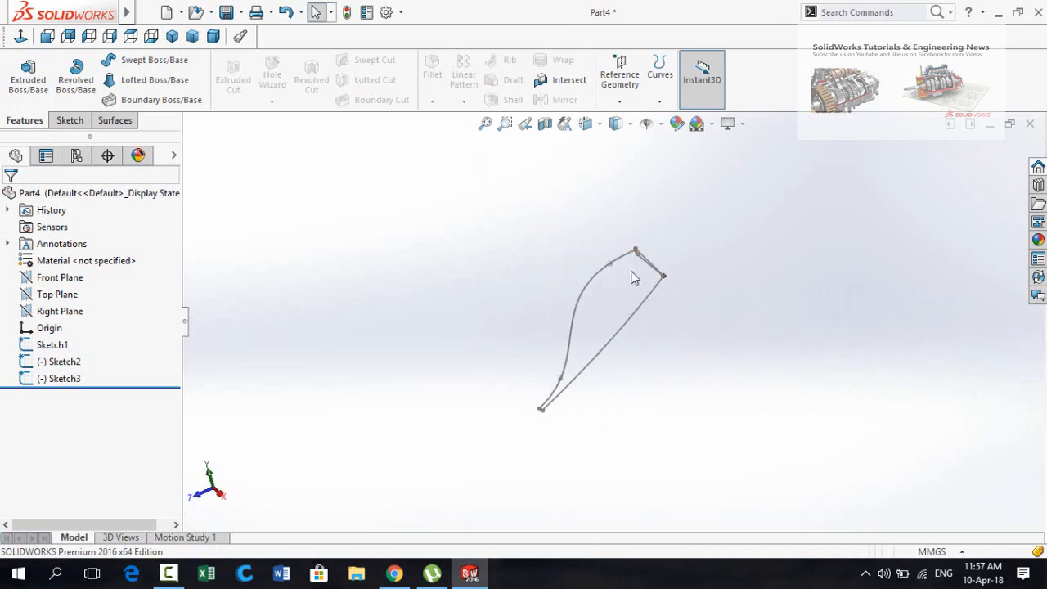
mouse_move(502, 249)
middle_mouse_down()
mouse_move(461, 250)
mouse_move(442, 234)
mouse_move(502, 264)
mouse_move(524, 321)
middle_mouse_up()
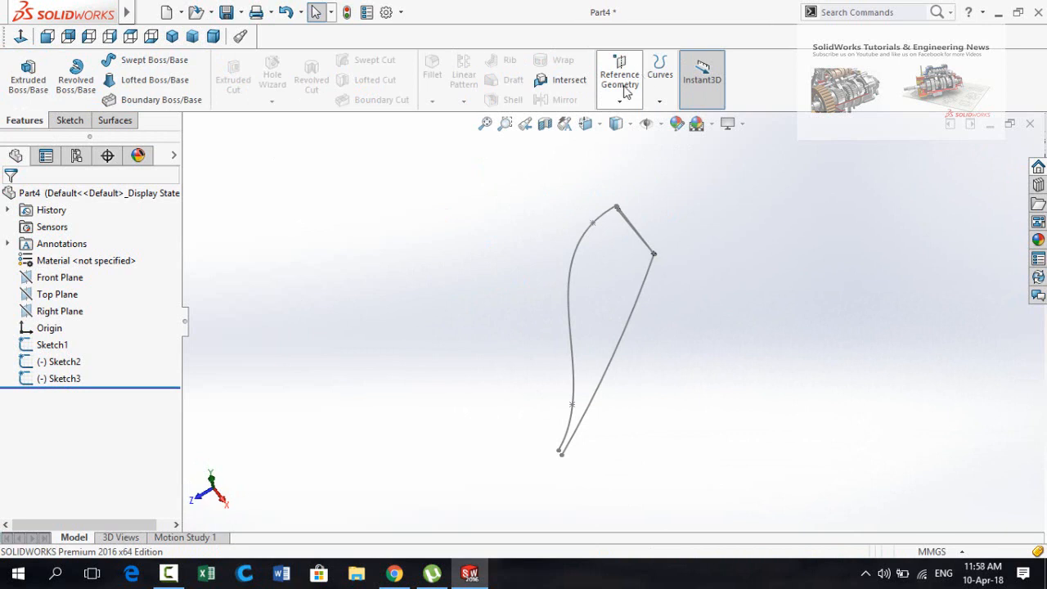
left_click(622, 92)
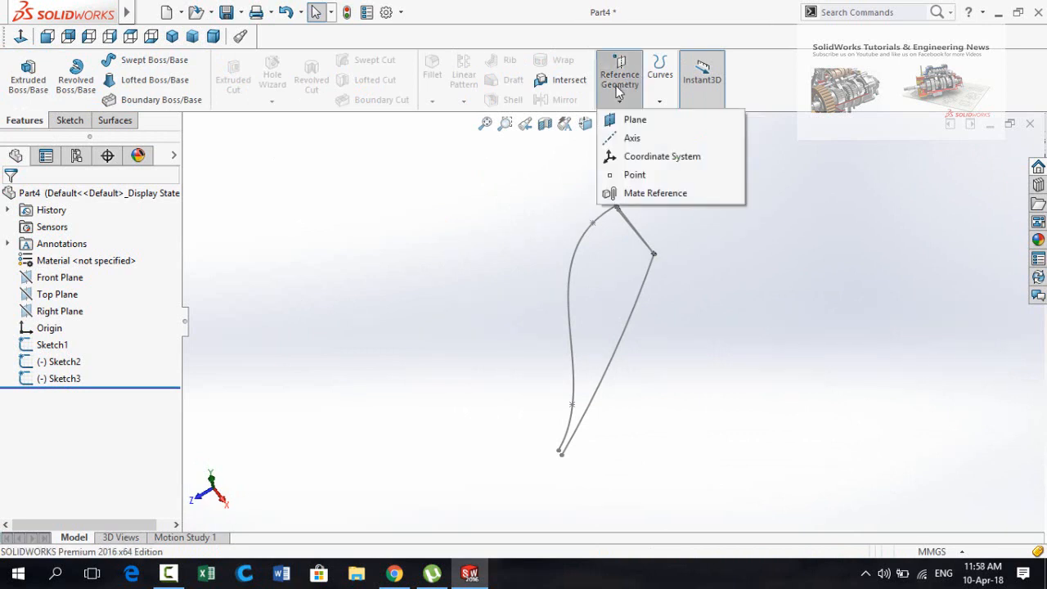
left_click(639, 123)
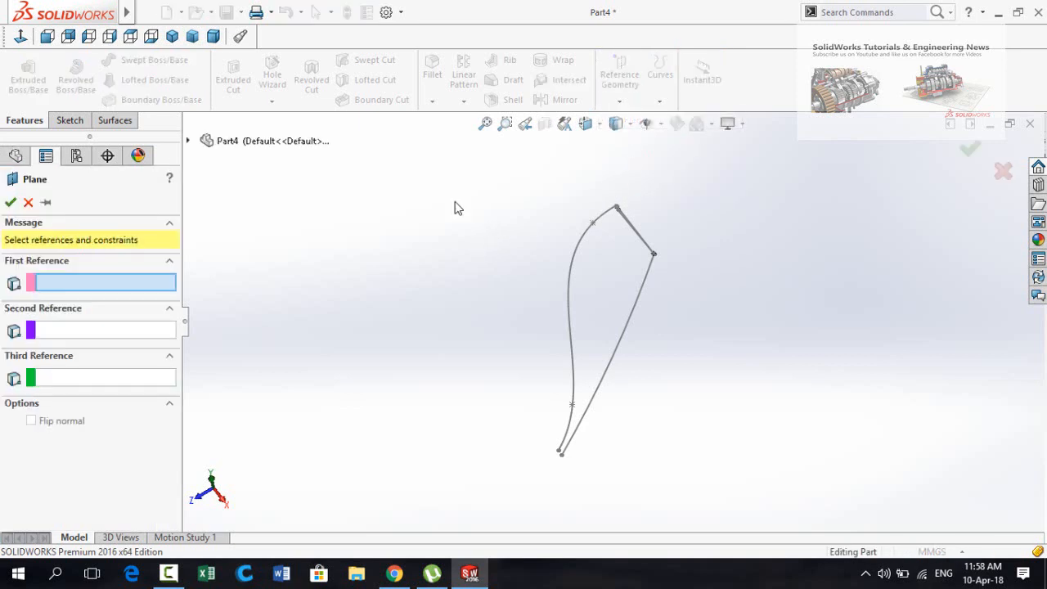
left_click(188, 142)
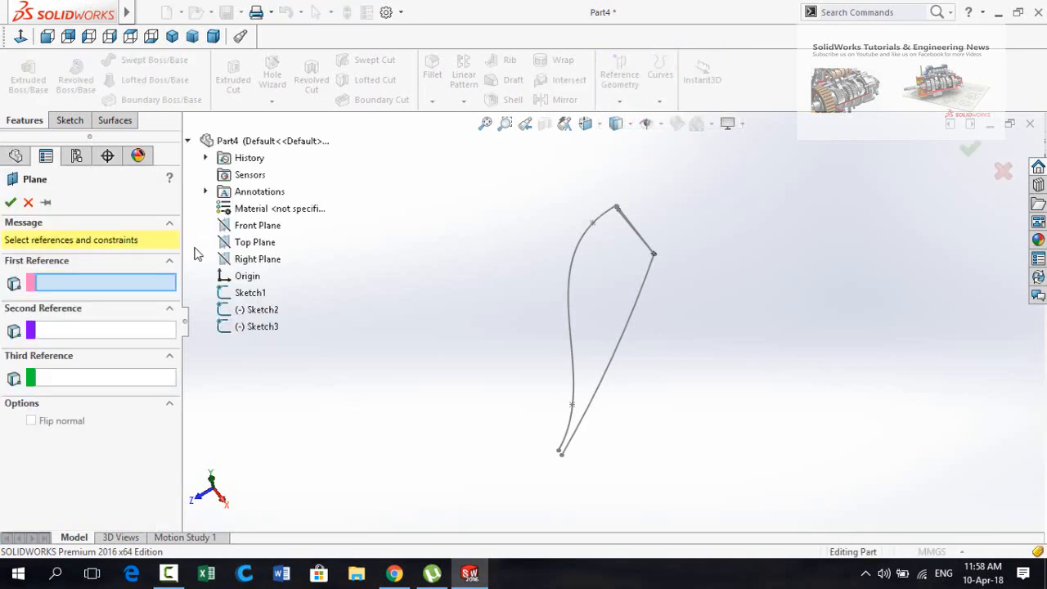
left_click(238, 260)
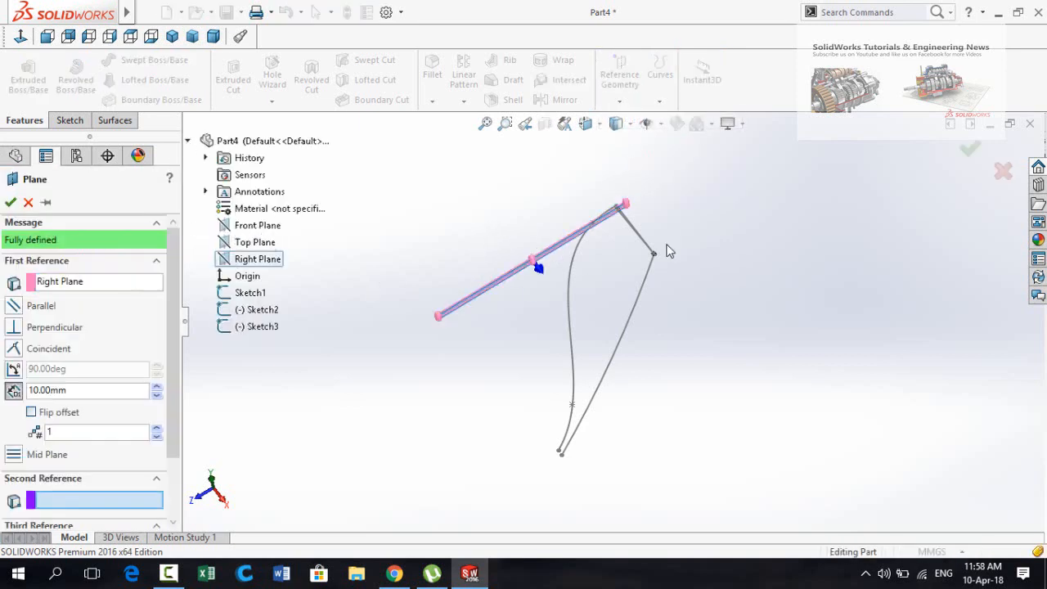
scroll(666, 252, "down", 5)
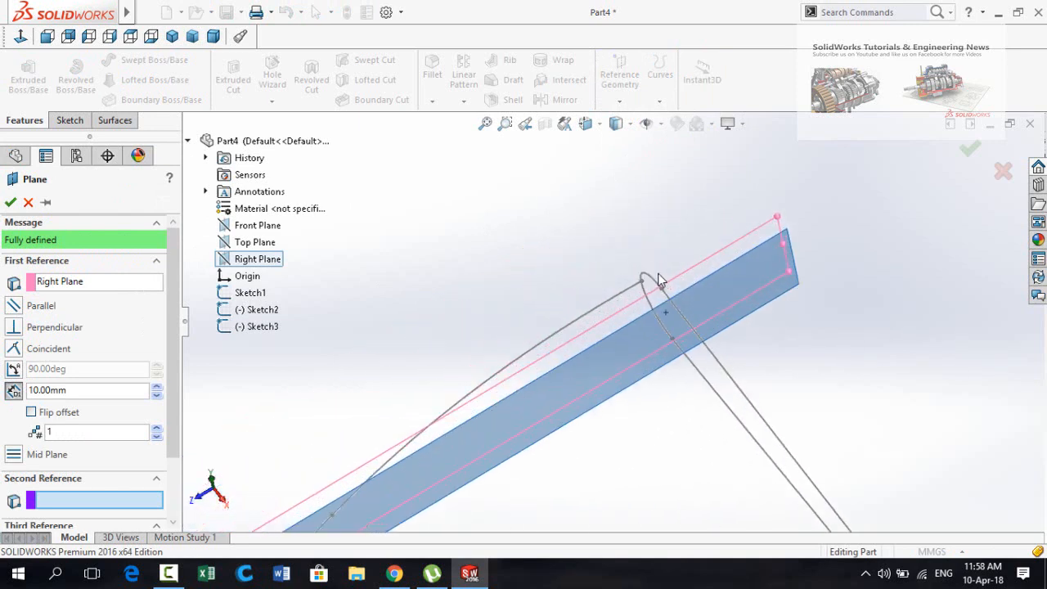
left_click(642, 284)
scroll(651, 311, "up", 5)
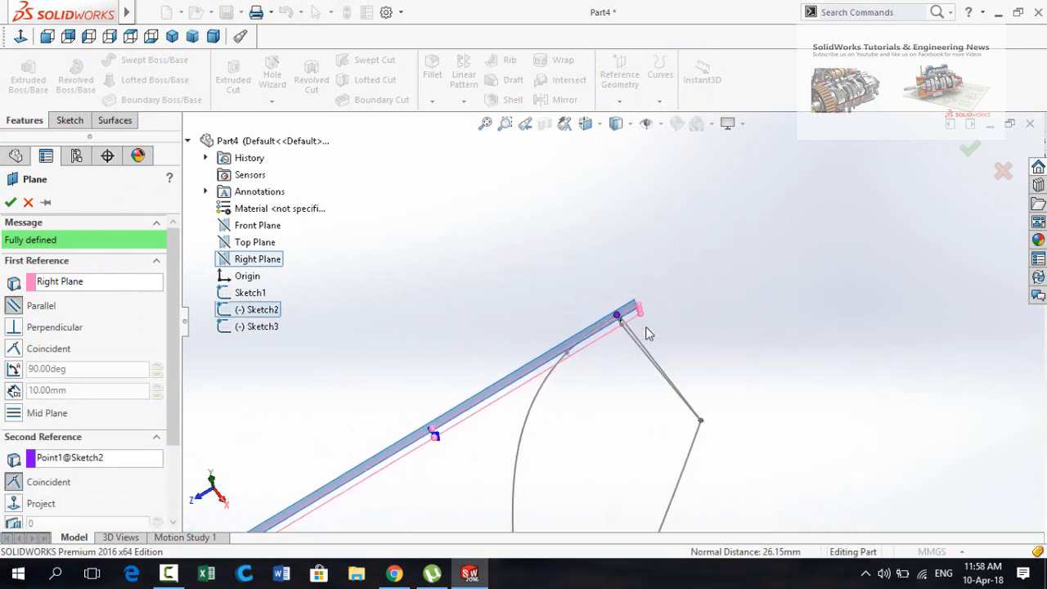
left_click(10, 205)
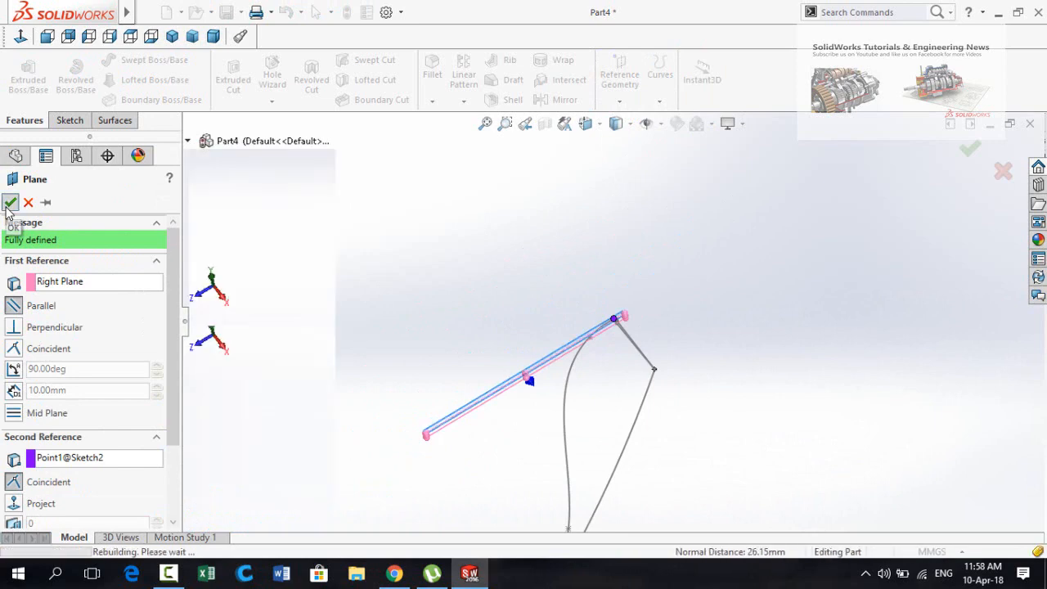
Sketch a three-point spline on the new plane, dipping below the origin and ending about 1500 mm left and 90 mm above it, then exit the sketch.
scroll(528, 409, "down", 4)
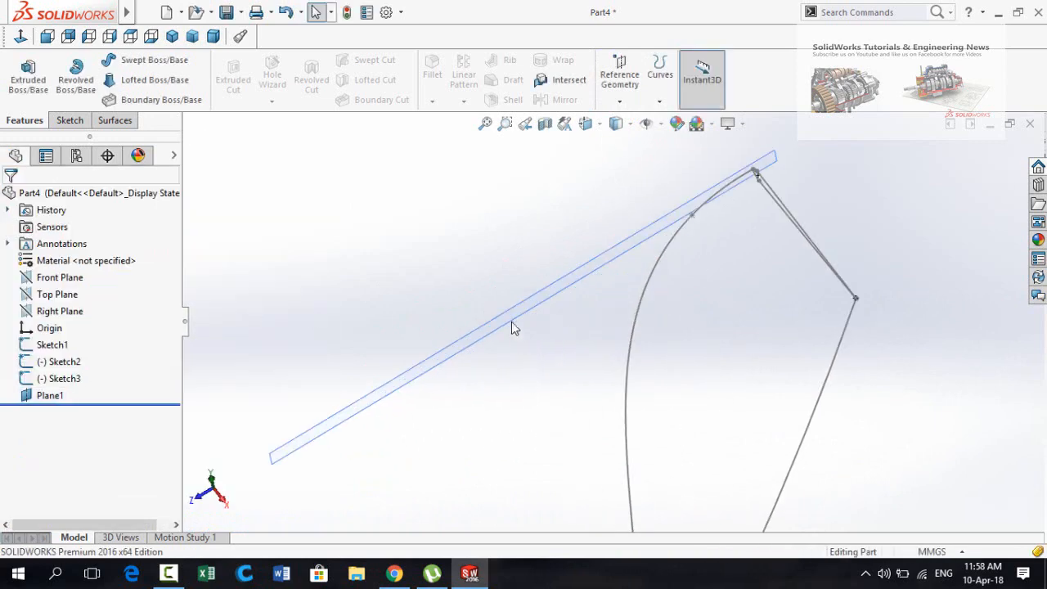
left_click(517, 319)
left_click(573, 267)
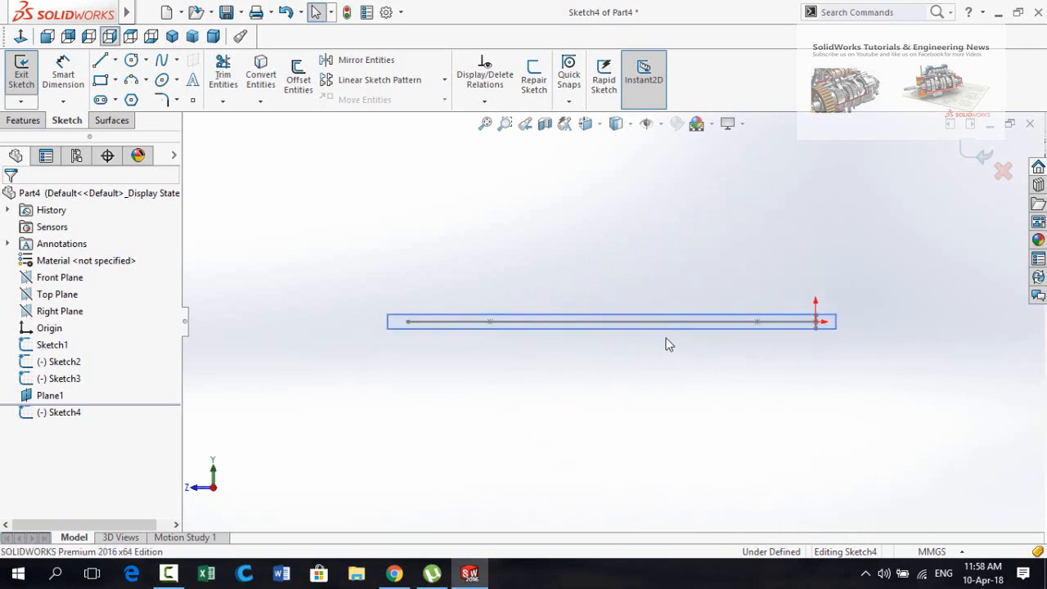
left_click(162, 61)
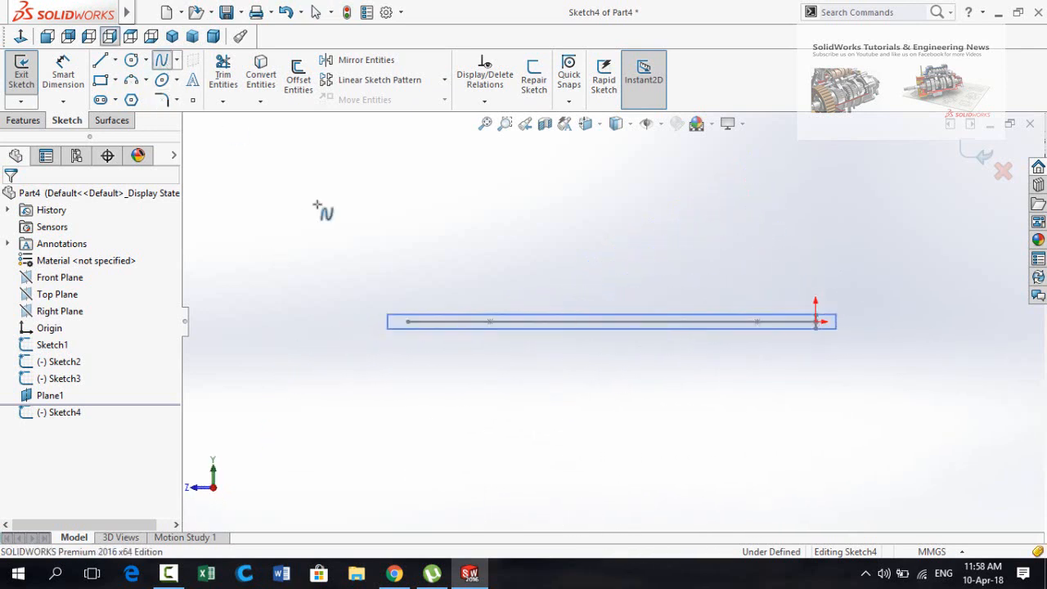
scroll(630, 327, "down", 4)
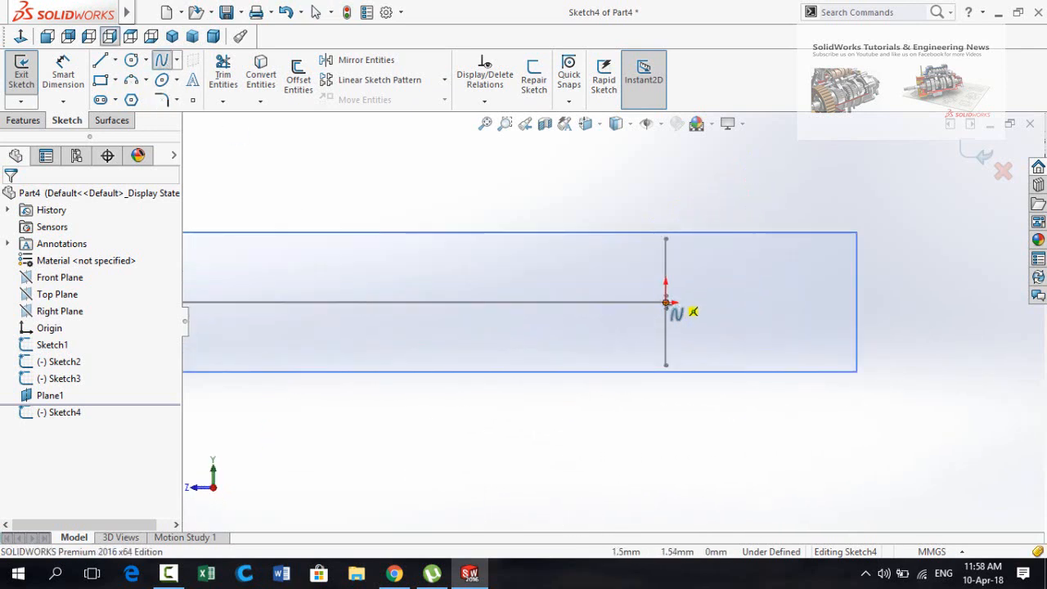
left_click(666, 303)
scroll(493, 369, "up", 10)
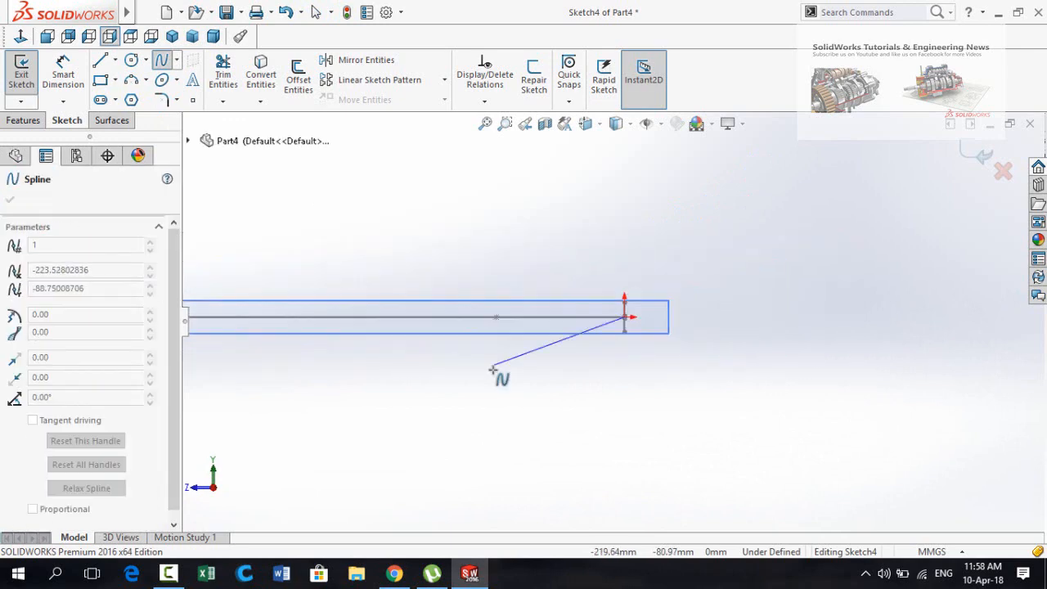
scroll(456, 344, "down", 4)
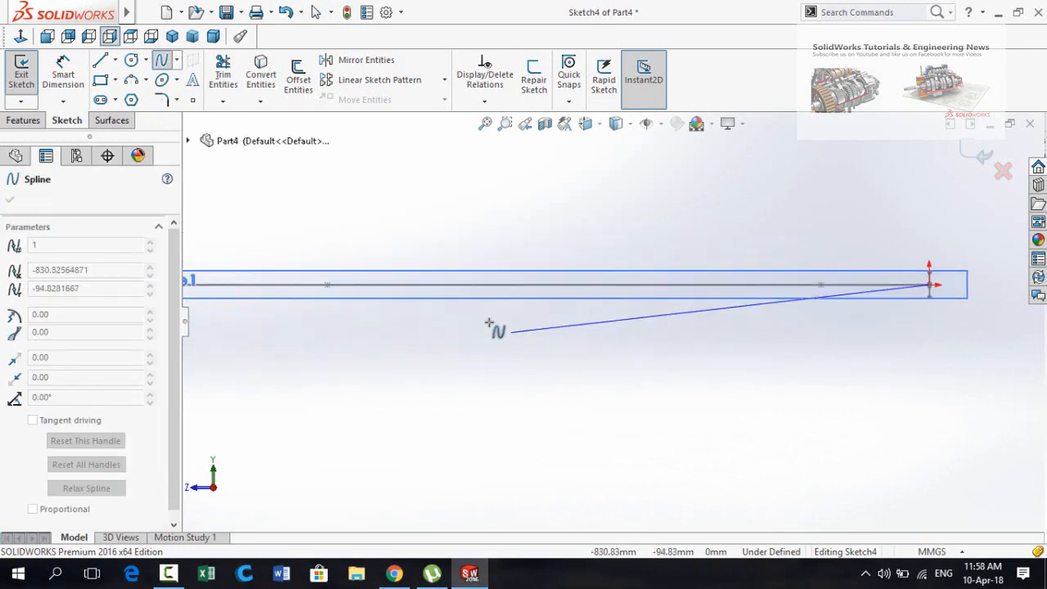
left_click(664, 300)
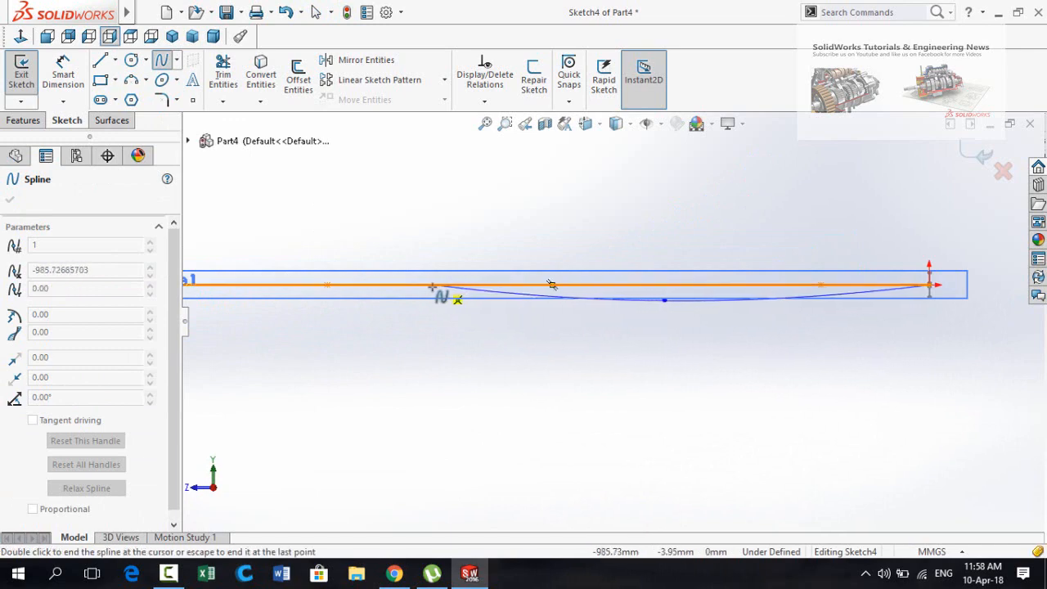
scroll(399, 288, "up", 2)
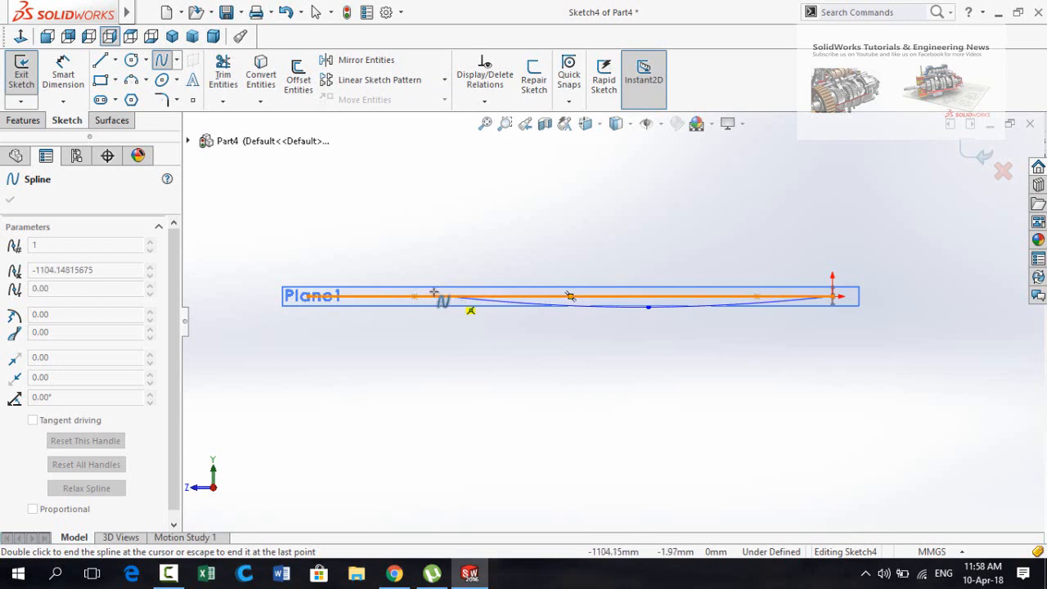
scroll(326, 270, "down", 3)
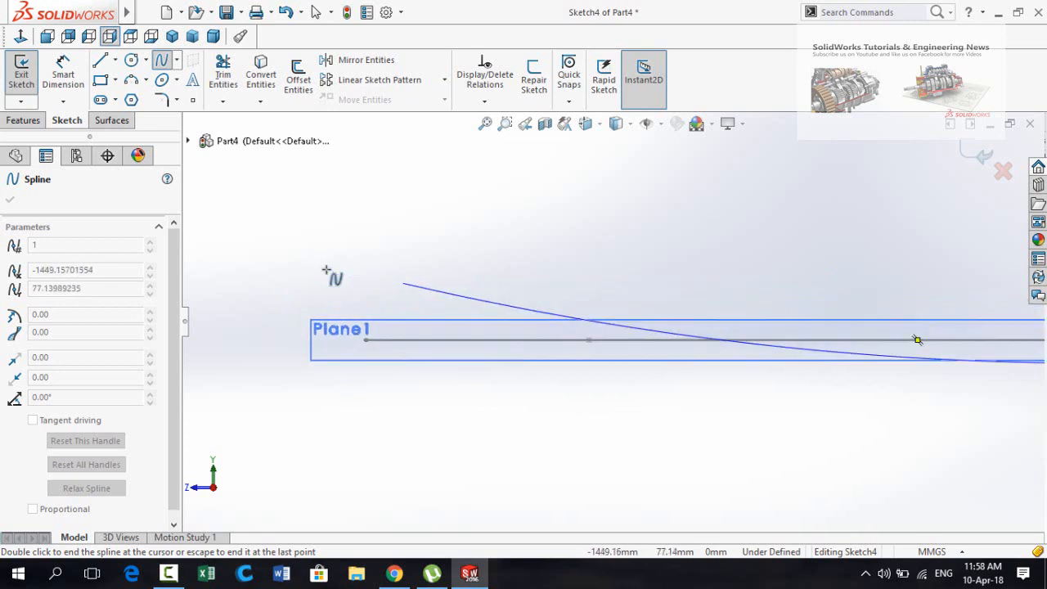
scroll(325, 270, "down", 1)
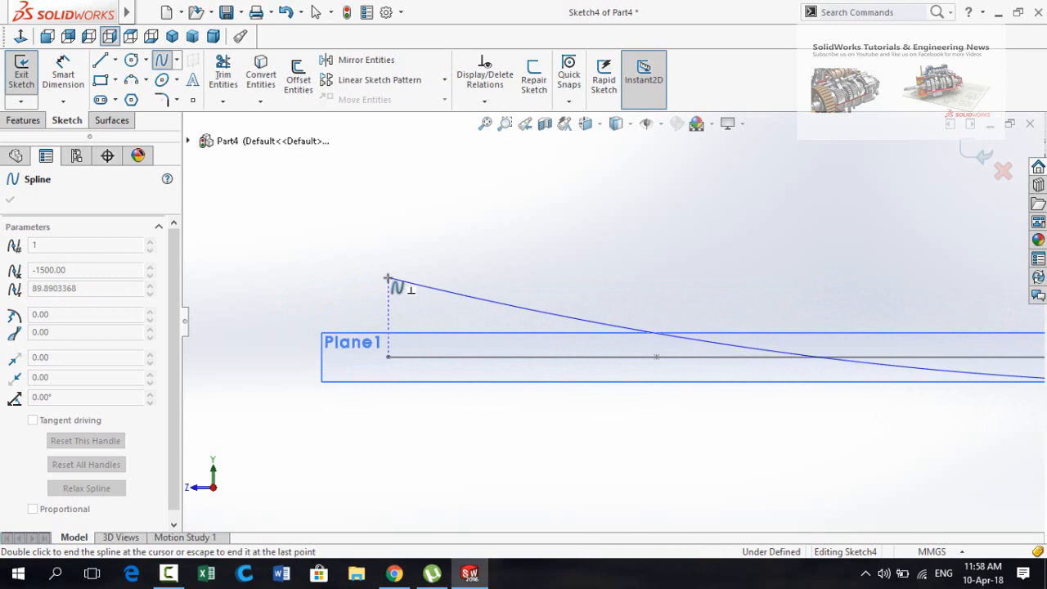
left_click(388, 279)
key("Escape")
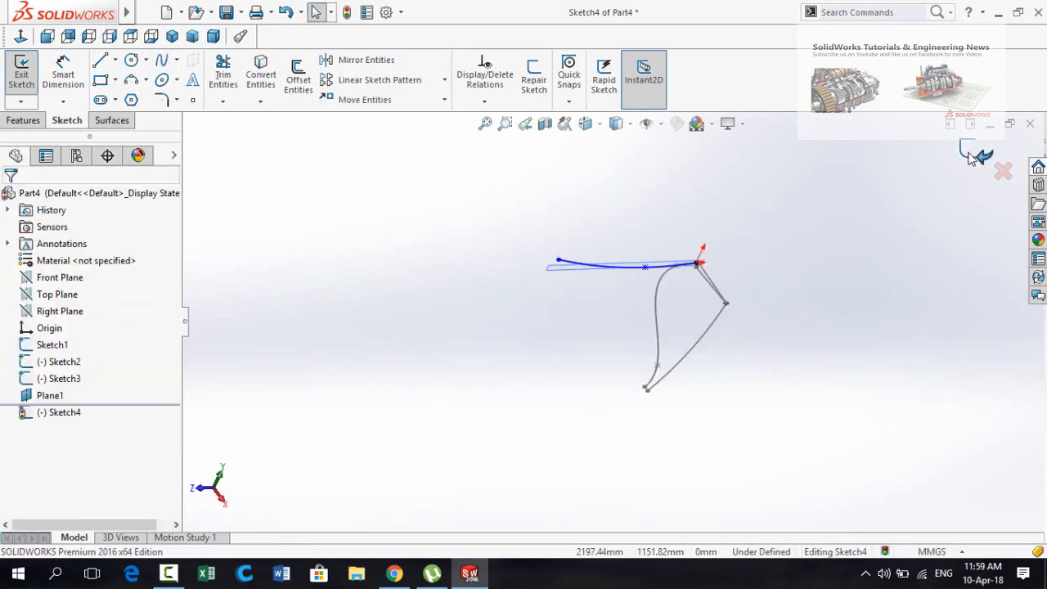
left_click(966, 156)
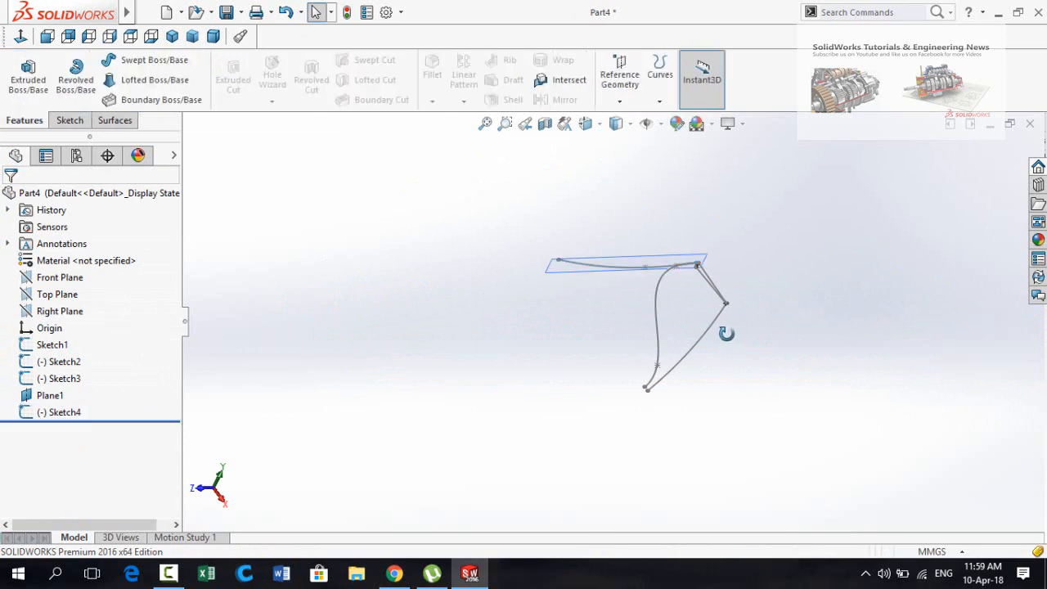
Hide the reference plane that carries the new side-view spline.
mouse_move(727, 333)
middle_mouse_down()
mouse_move(748, 333)
mouse_move(719, 331)
middle_mouse_up()
left_click(642, 259)
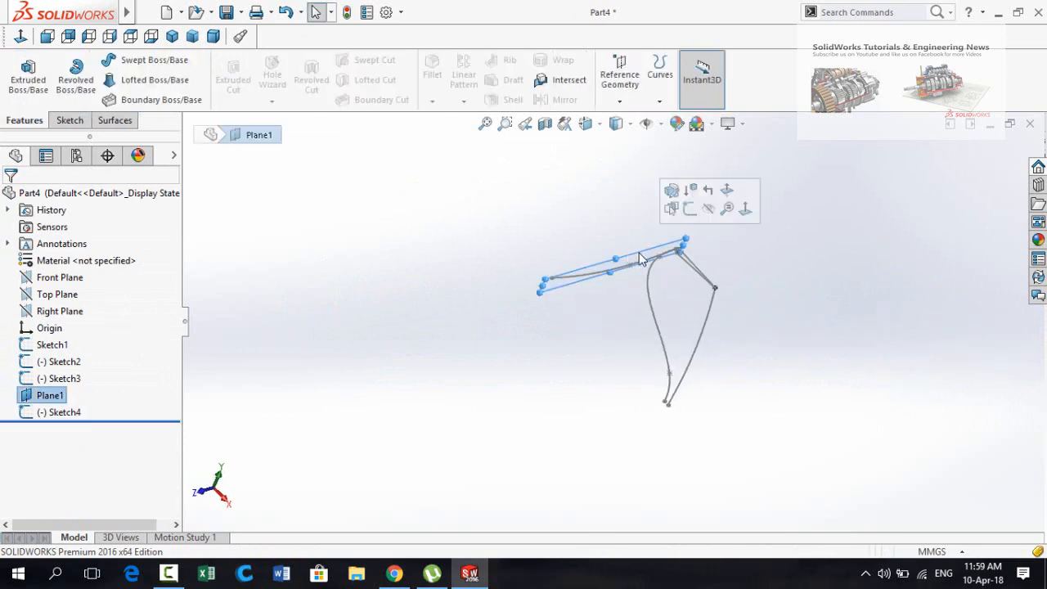
left_click(709, 209)
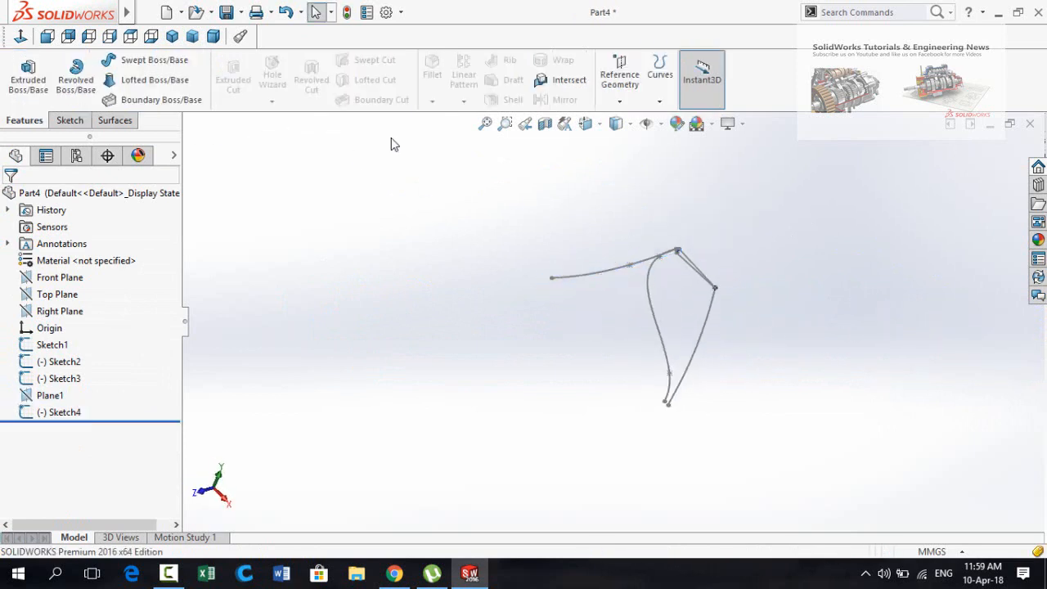
Create a second reference plane parallel to the Right Plane and coincident with the guide arc's upper endpoint at the root profile's narrow end.
left_click(622, 98)
left_click(628, 117)
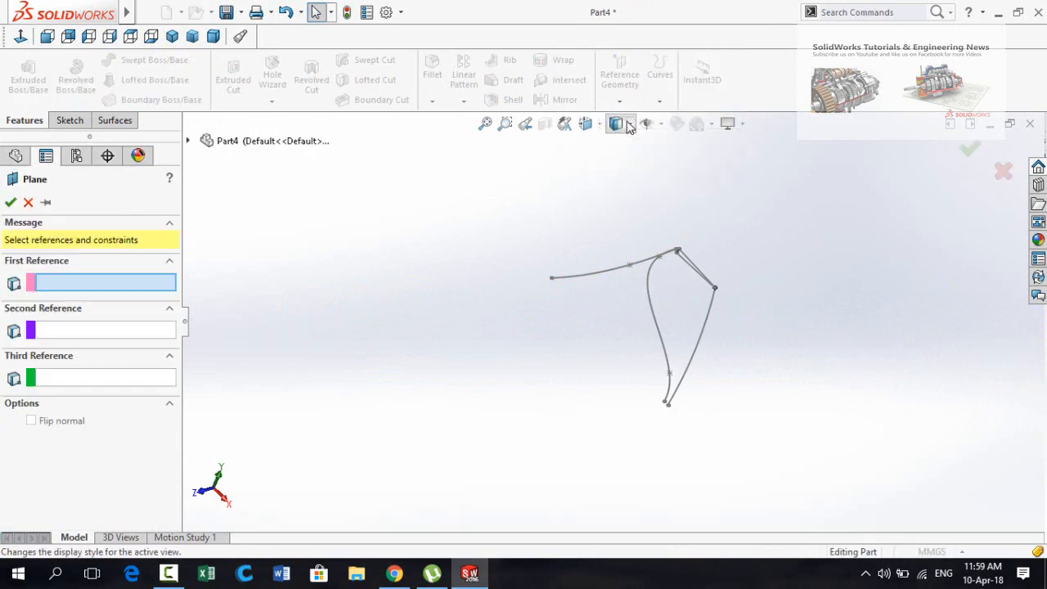
left_click(188, 141)
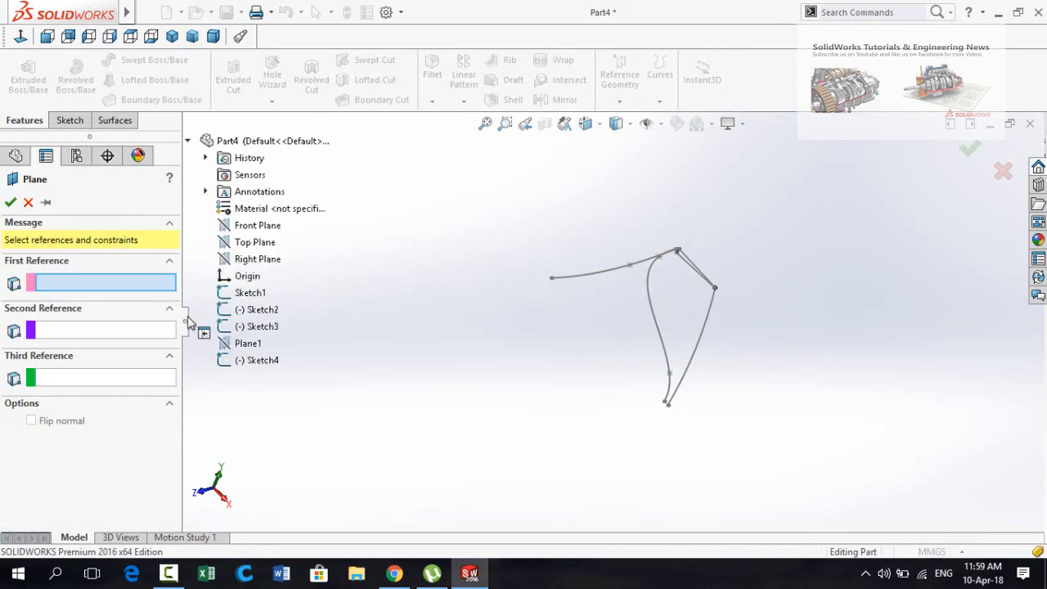
left_click(237, 260)
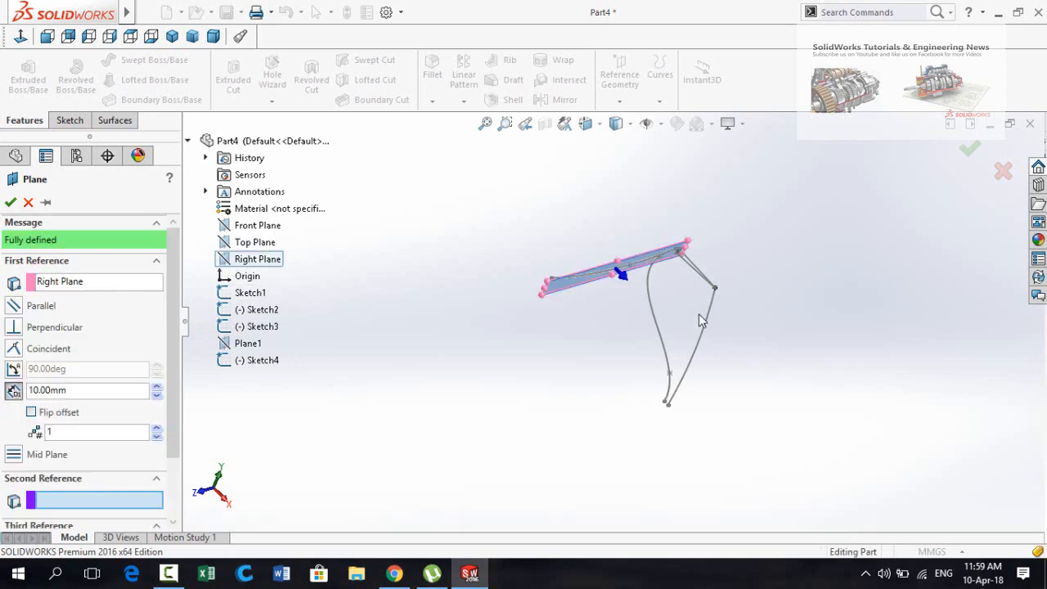
scroll(638, 327, "down", 5)
scroll(540, 271, "down", 3)
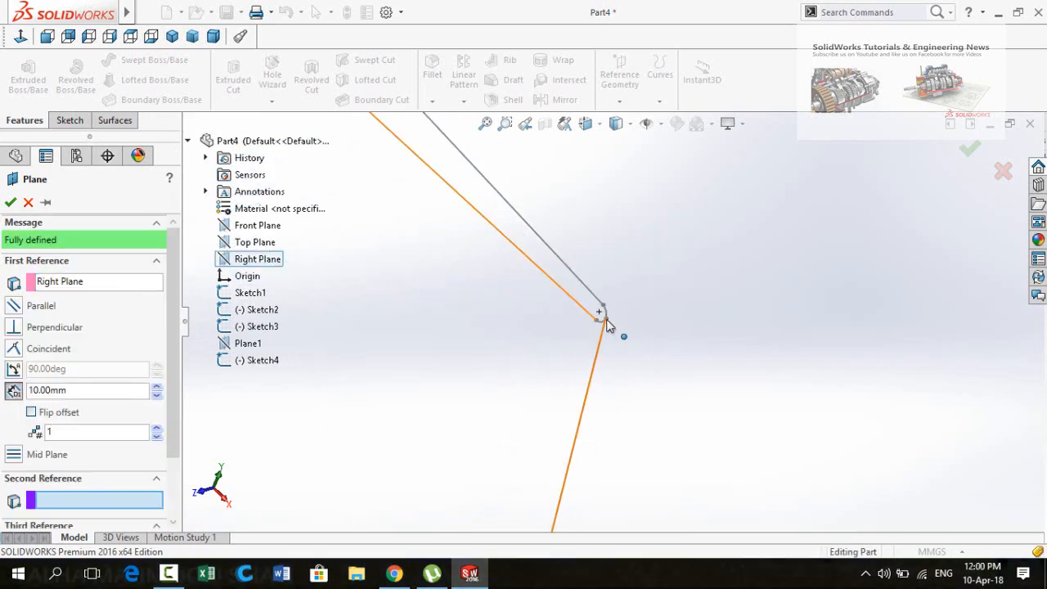
left_click(606, 319)
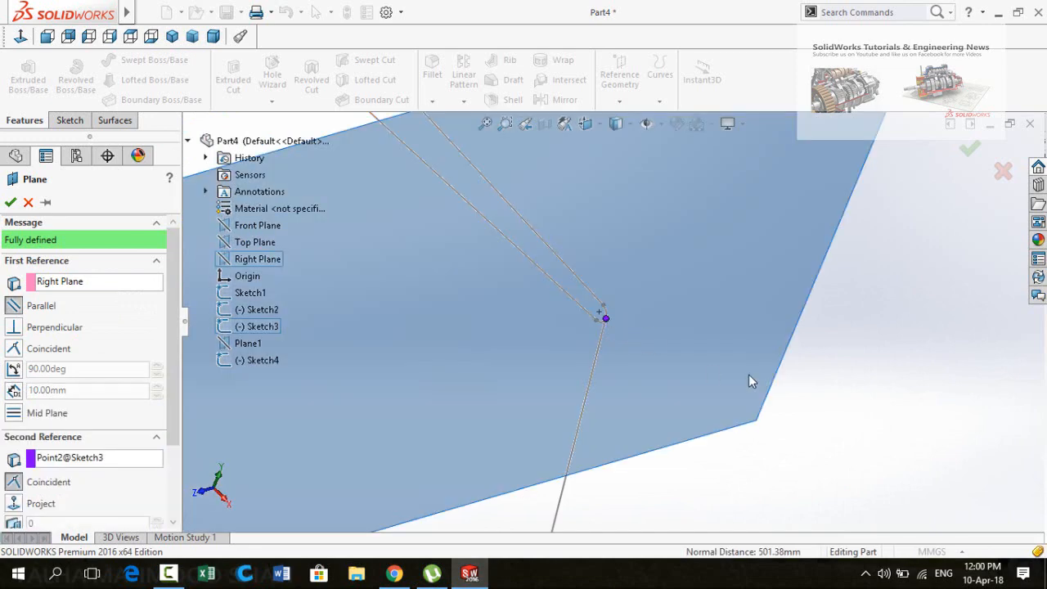
scroll(738, 397, "up", 7)
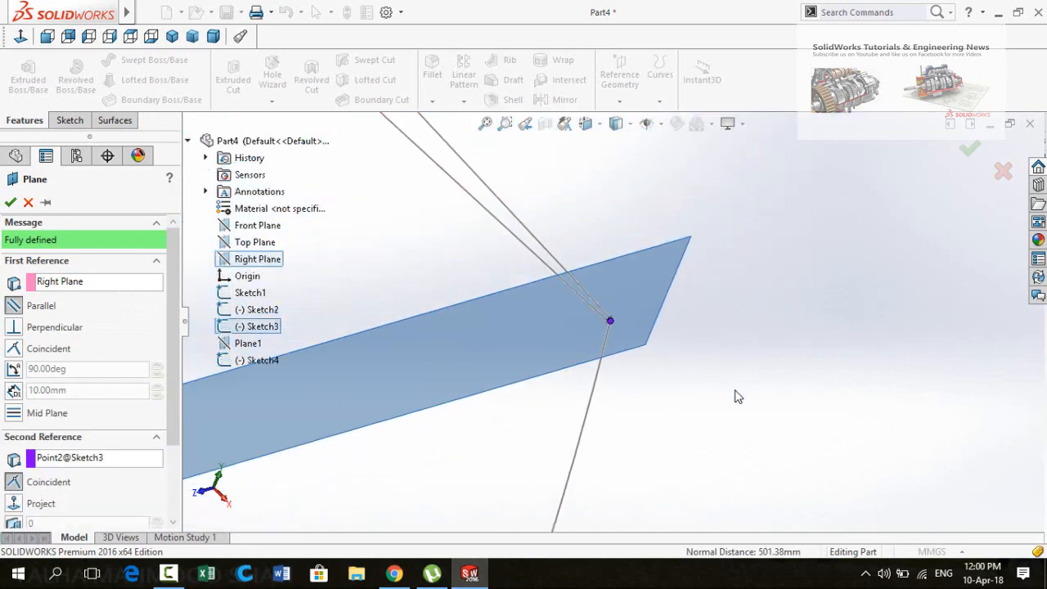
left_click(10, 203)
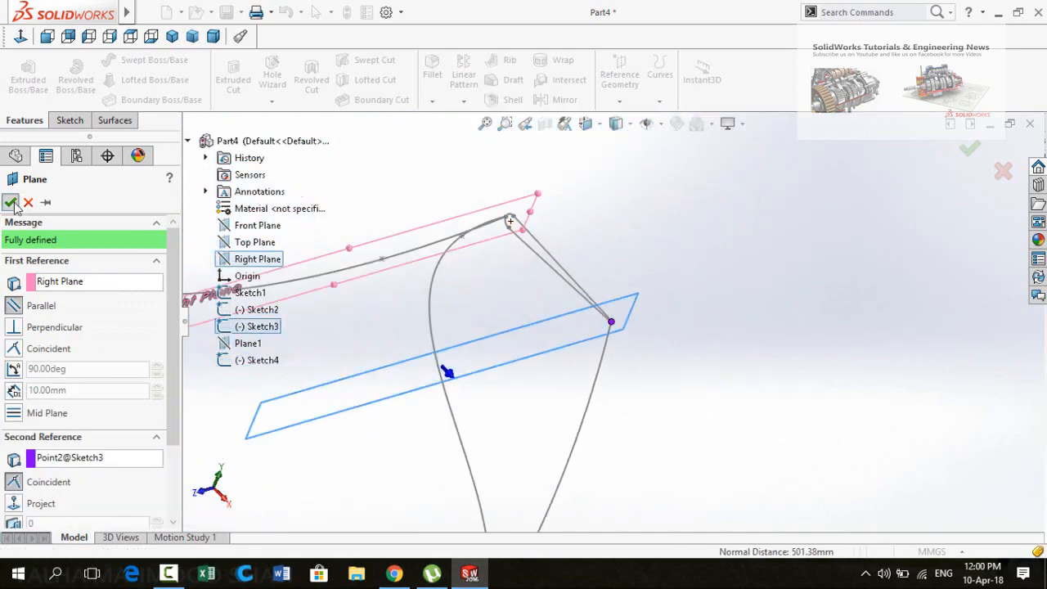
Sketch a four-point spline on the new plane, arching up from the origin, dipping, and ending about 1500 mm left and 90 mm above it, then exit the sketch.
mouse_move(649, 397)
middle_mouse_down()
mouse_move(617, 329)
mouse_move(603, 367)
middle_mouse_up()
left_click(483, 365)
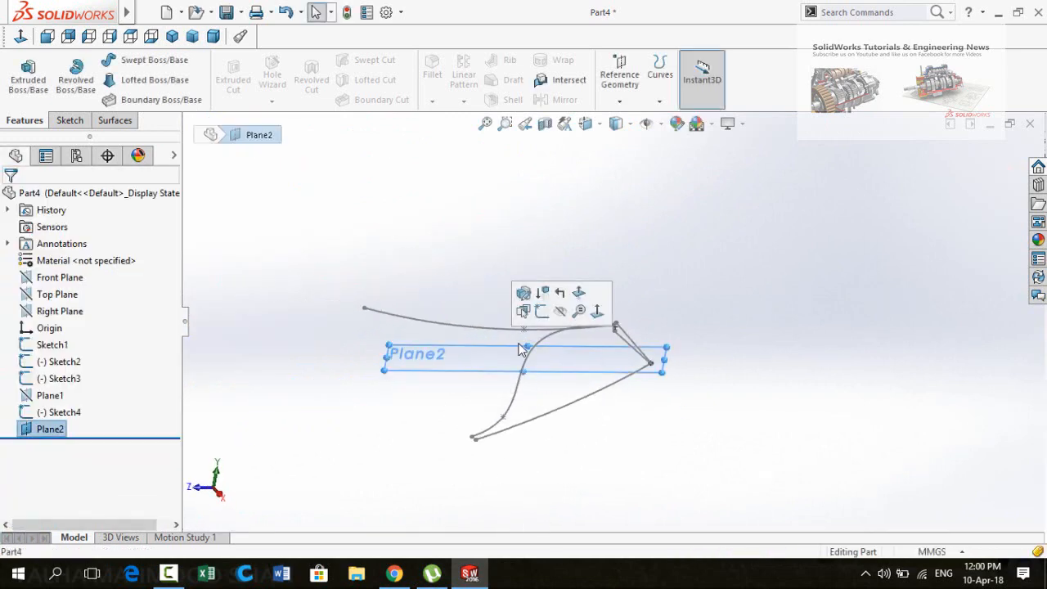
left_click(543, 312)
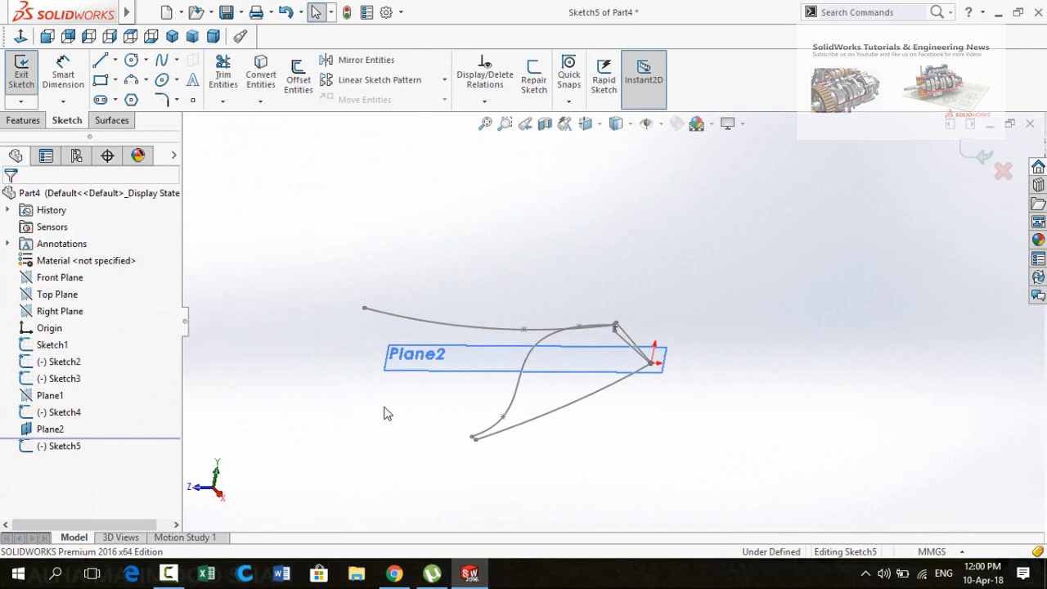
key("ctrl+8")
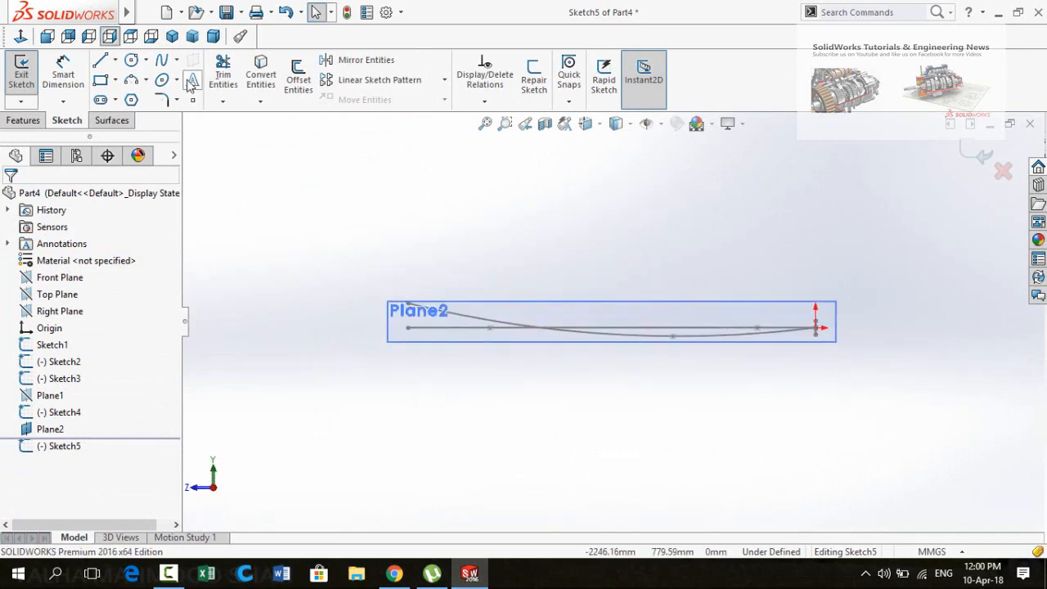
left_click(162, 62)
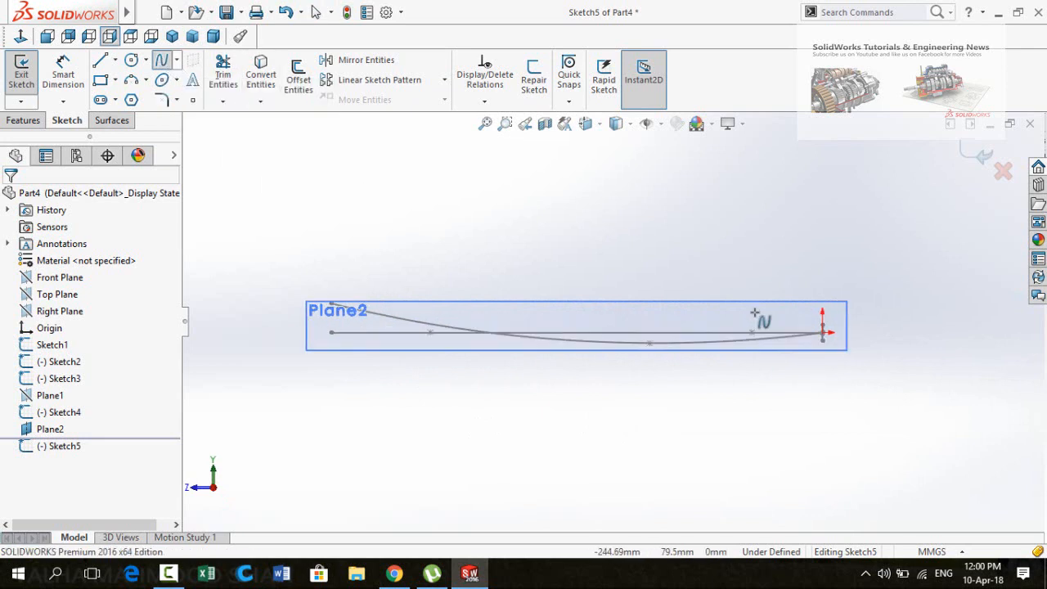
scroll(814, 330, "down", 5)
left_click(795, 331)
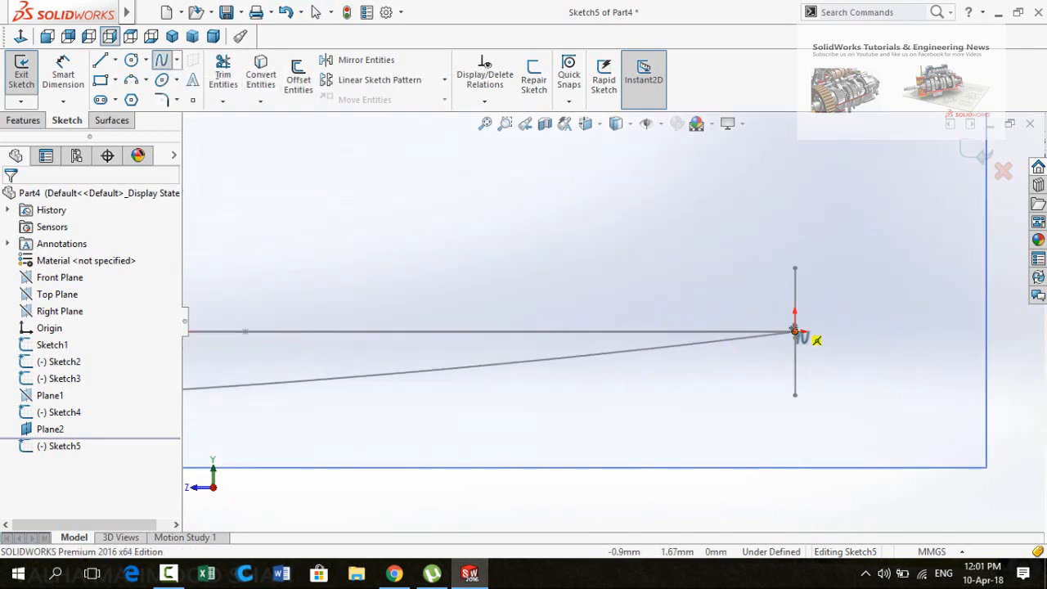
scroll(687, 373, "up", 3)
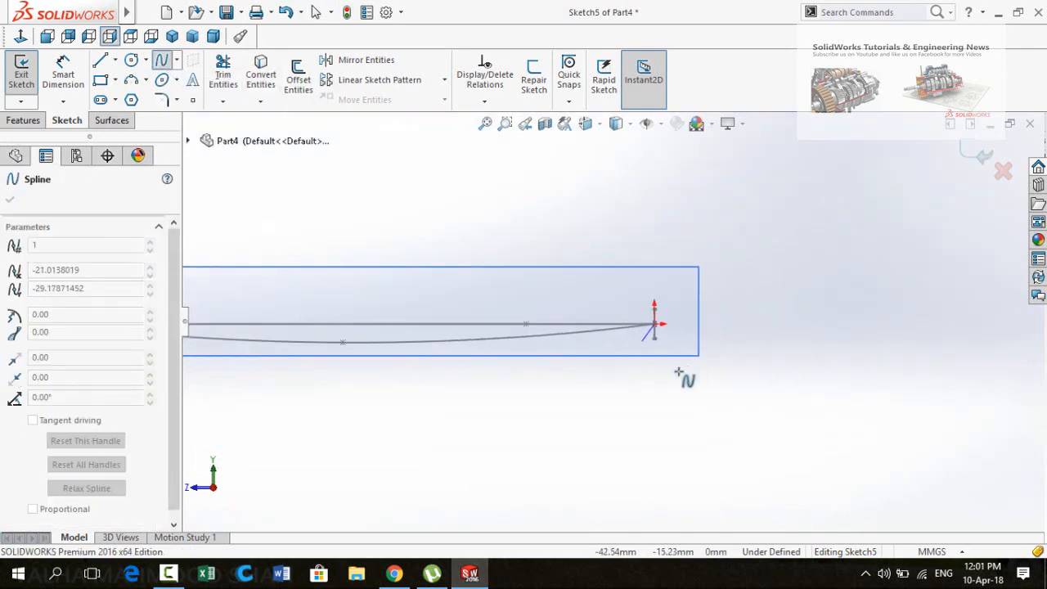
left_click(388, 335)
scroll(561, 351, "down", 2)
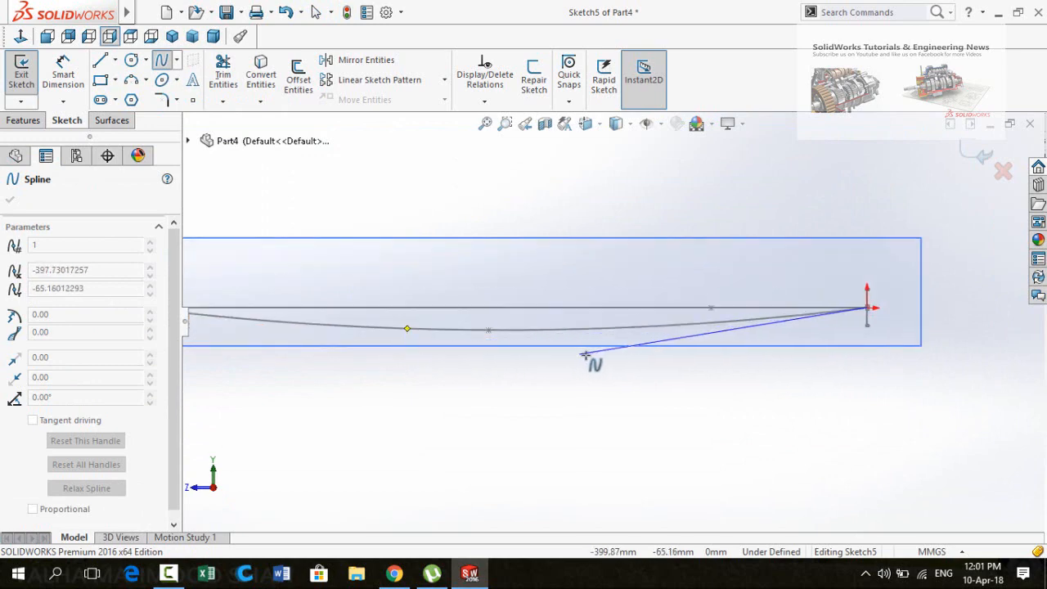
scroll(587, 356, "up", 1)
scroll(586, 356, "up", 1)
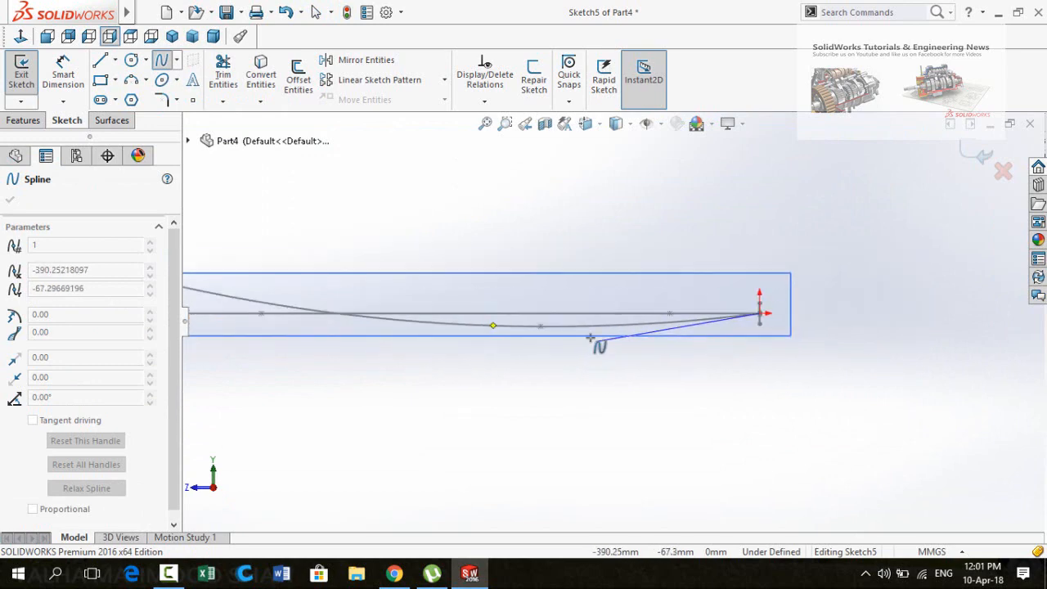
left_click(548, 276)
scroll(432, 299, "up", 1)
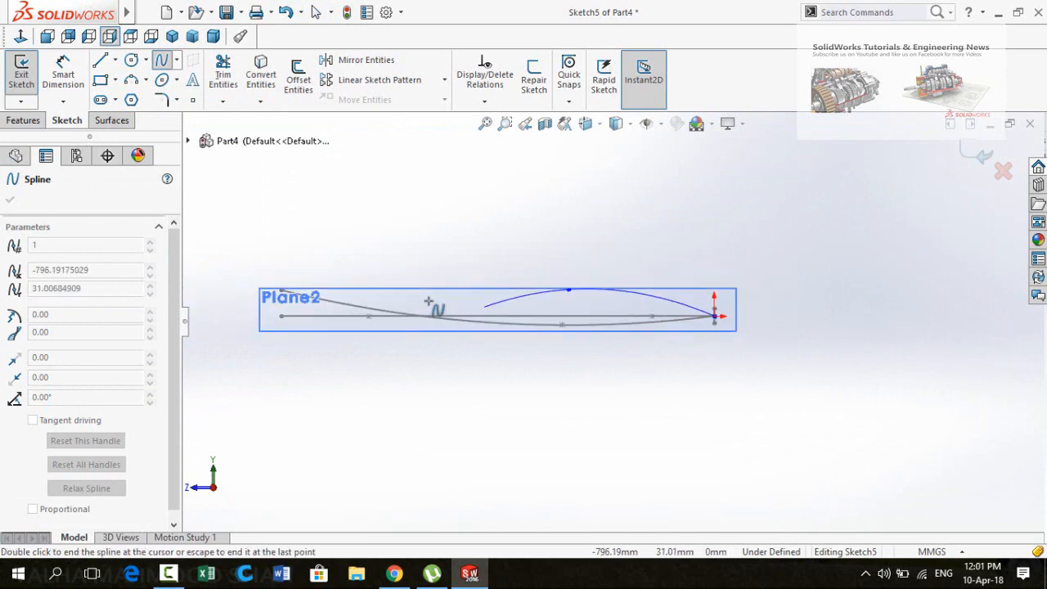
scroll(423, 308, "down", 1)
scroll(424, 309, "up", 1)
scroll(431, 311, "down", 1)
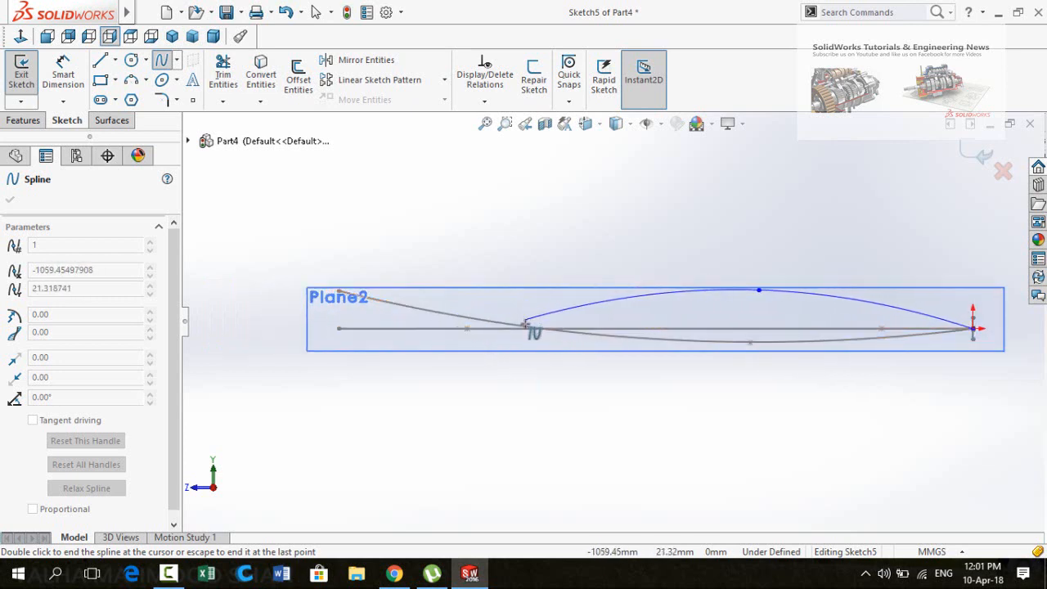
left_click(524, 325)
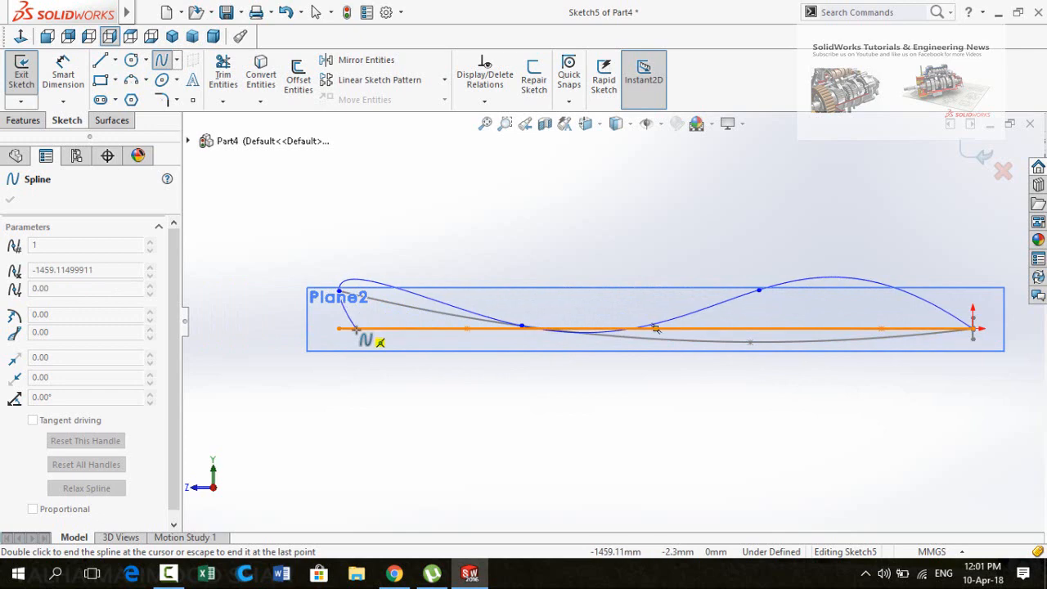
key("Escape")
scroll(631, 304, "up", 5)
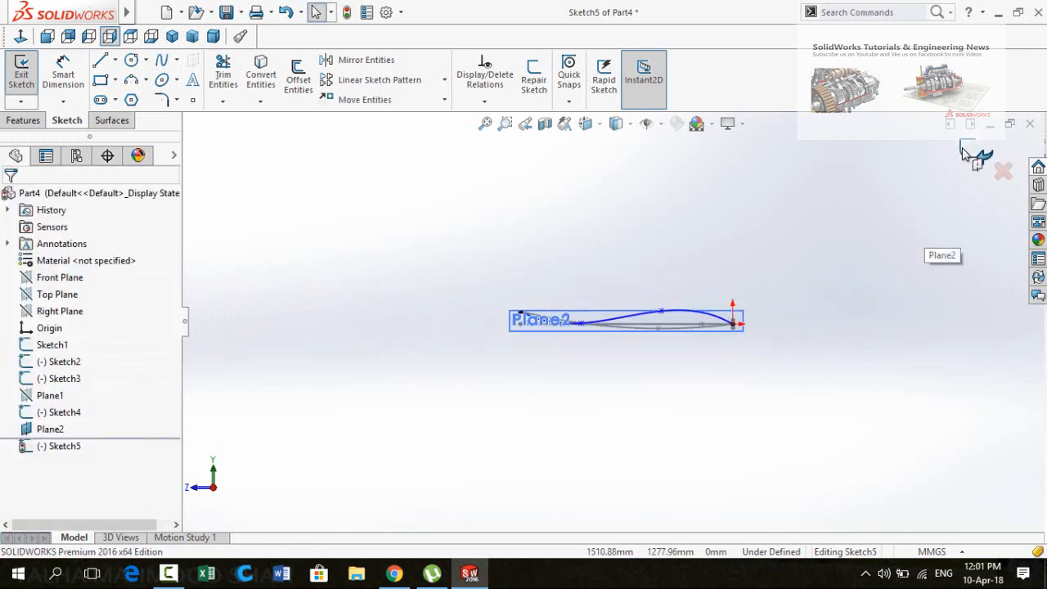
left_click(972, 156)
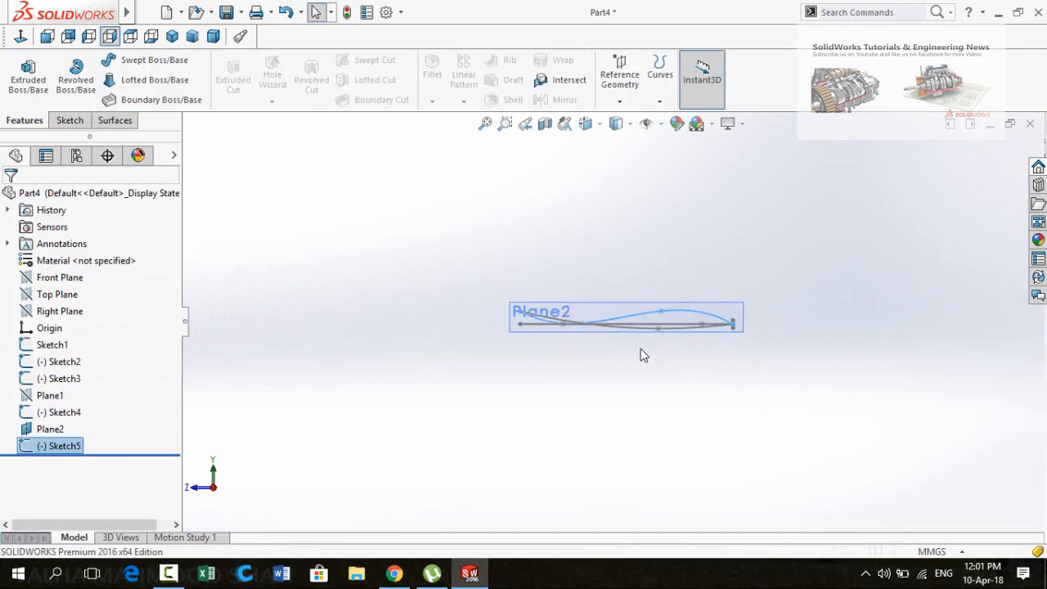
Hide the second reference plane, which carries the four-point side-view spline.
left_click(709, 268)
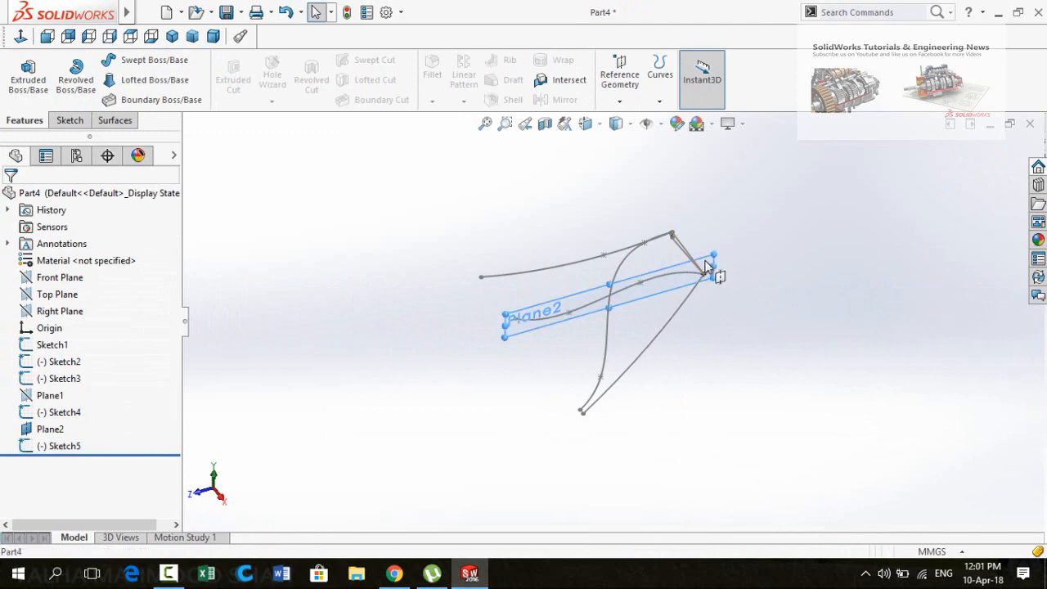
left_click(782, 214)
mouse_move(788, 318)
middle_mouse_down()
mouse_move(730, 373)
mouse_move(693, 323)
mouse_move(715, 379)
mouse_move(706, 350)
mouse_move(725, 374)
mouse_move(734, 323)
middle_mouse_up()
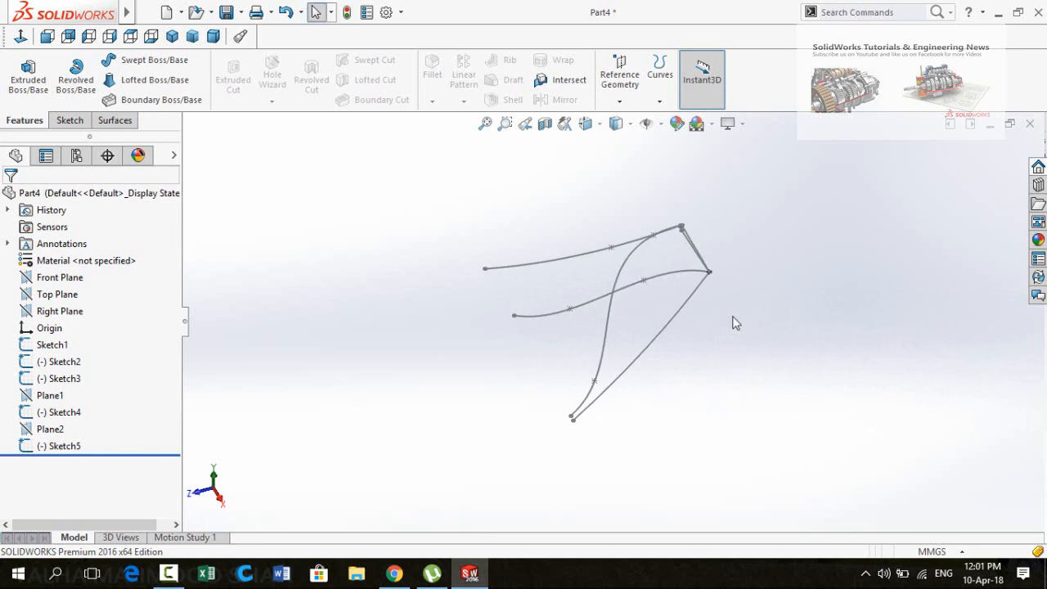
Create a sketch-on-sketch projected curve from the wide-end side-view spline (Sketch4) and the Top Plane guide spline (Sketch2).
left_click(660, 88)
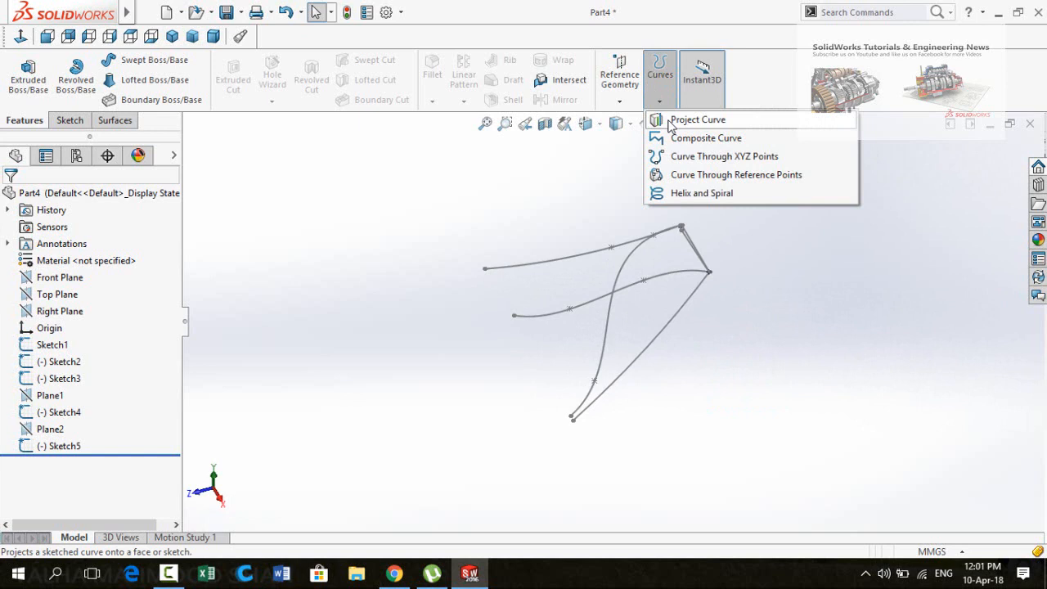
left_click(675, 122)
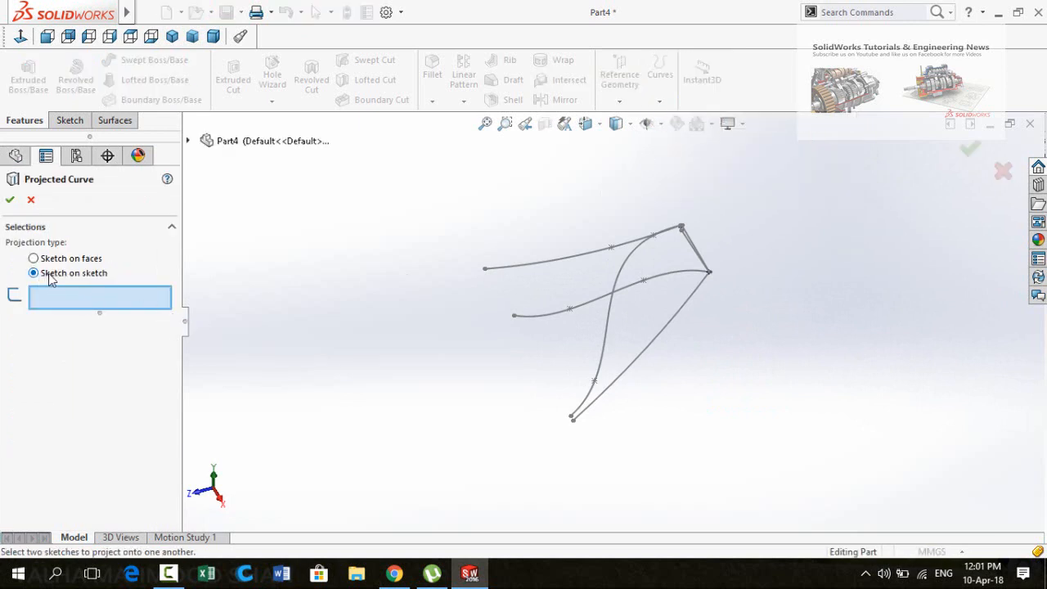
scroll(585, 277, "down", 3)
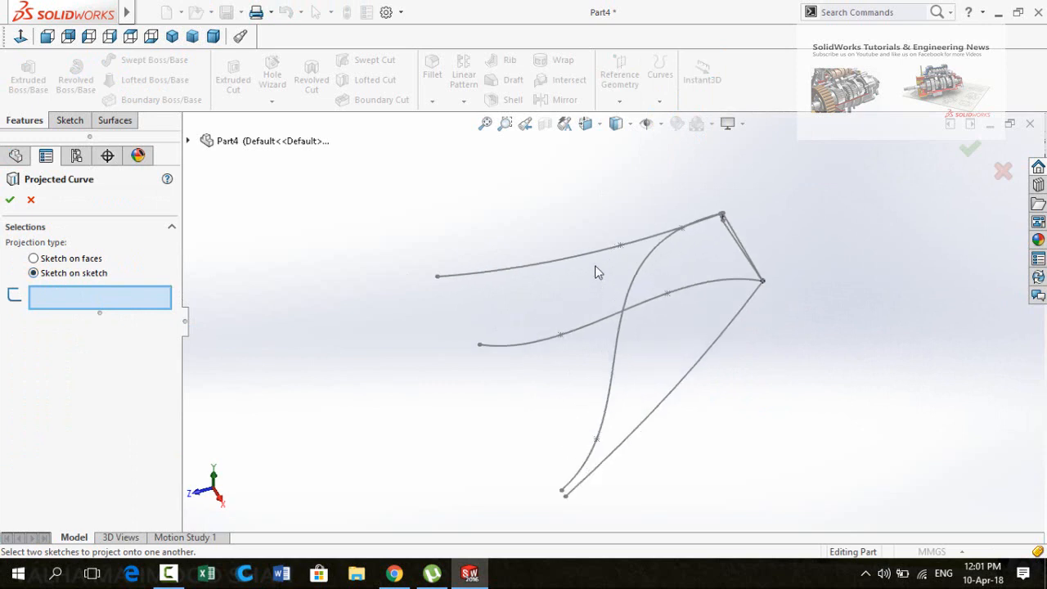
left_click(587, 260)
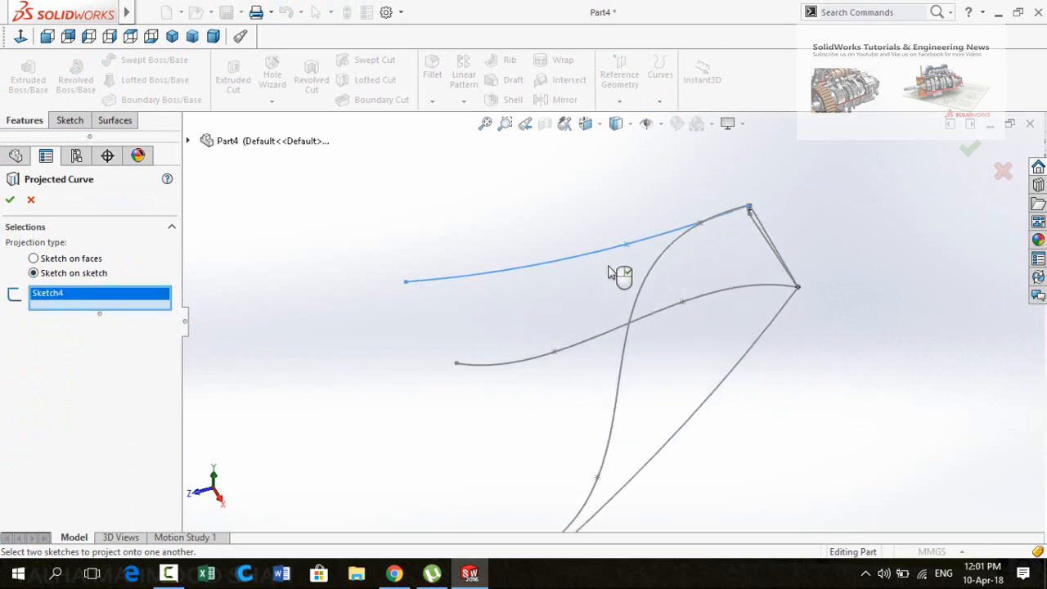
left_click(647, 280)
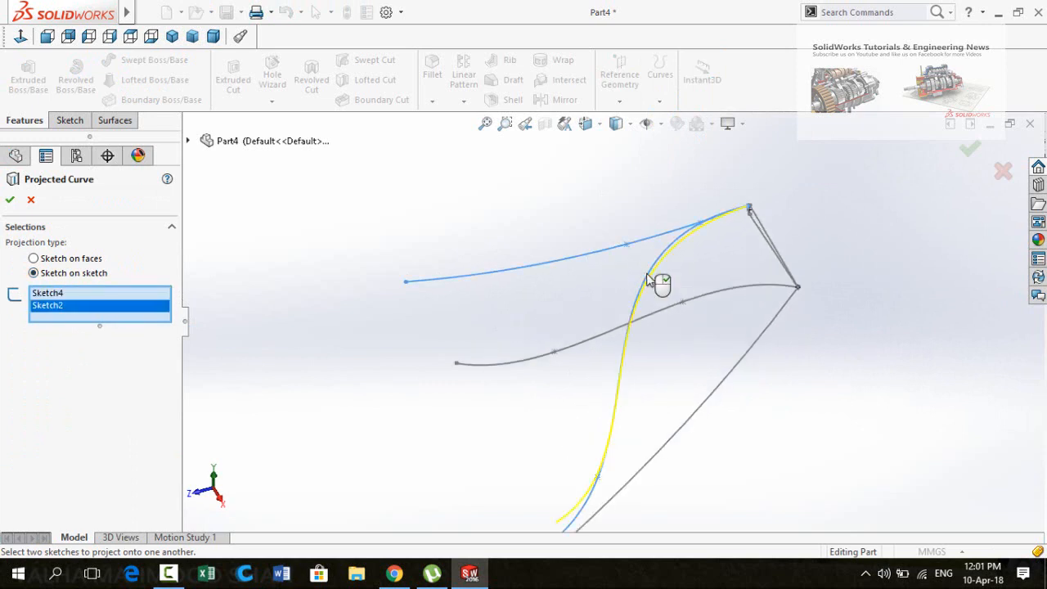
mouse_move(654, 283)
middle_mouse_down()
mouse_move(516, 320)
mouse_move(458, 404)
mouse_move(452, 294)
mouse_move(442, 295)
mouse_move(434, 354)
middle_mouse_up()
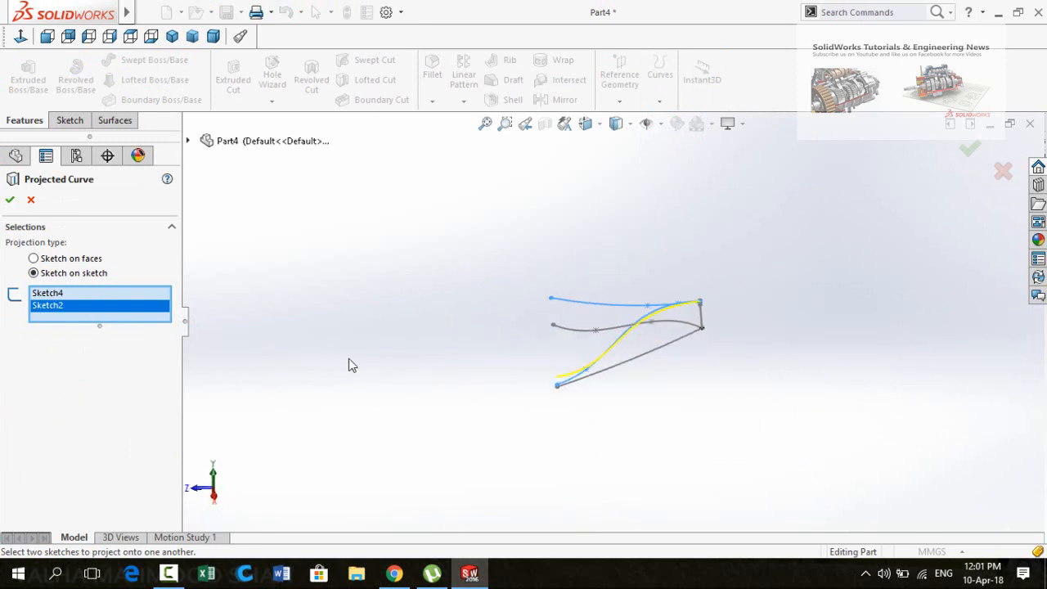
left_click(9, 200)
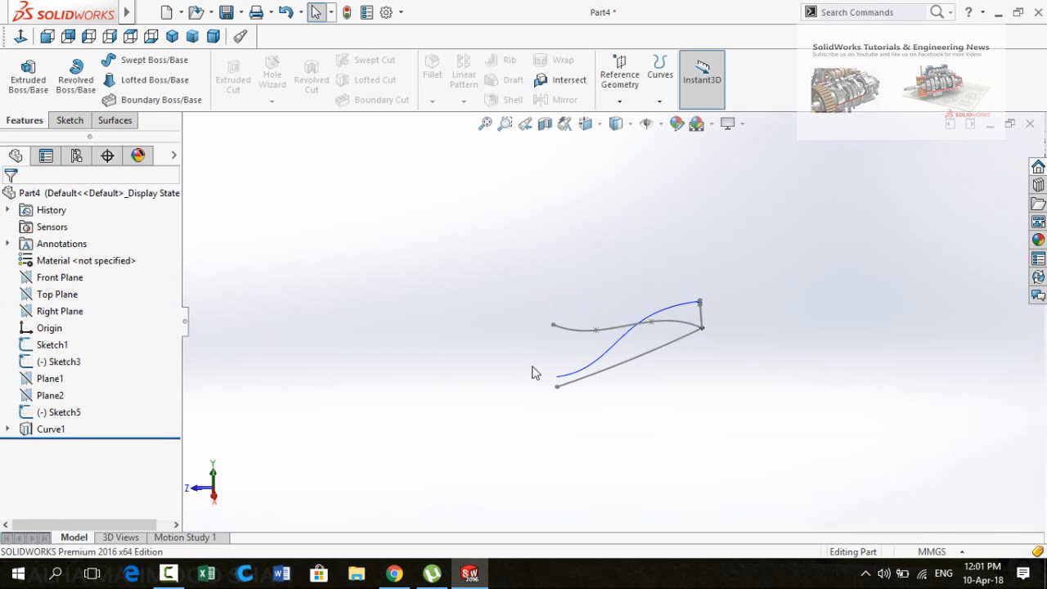
Create a second sketch-on-sketch projected curve from the narrow-end side-view spline (Sketch5) and the Top Plane guide arc (Sketch3).
mouse_move(531, 374)
middle_mouse_down()
mouse_move(538, 320)
mouse_move(536, 376)
middle_mouse_up()
left_click(660, 74)
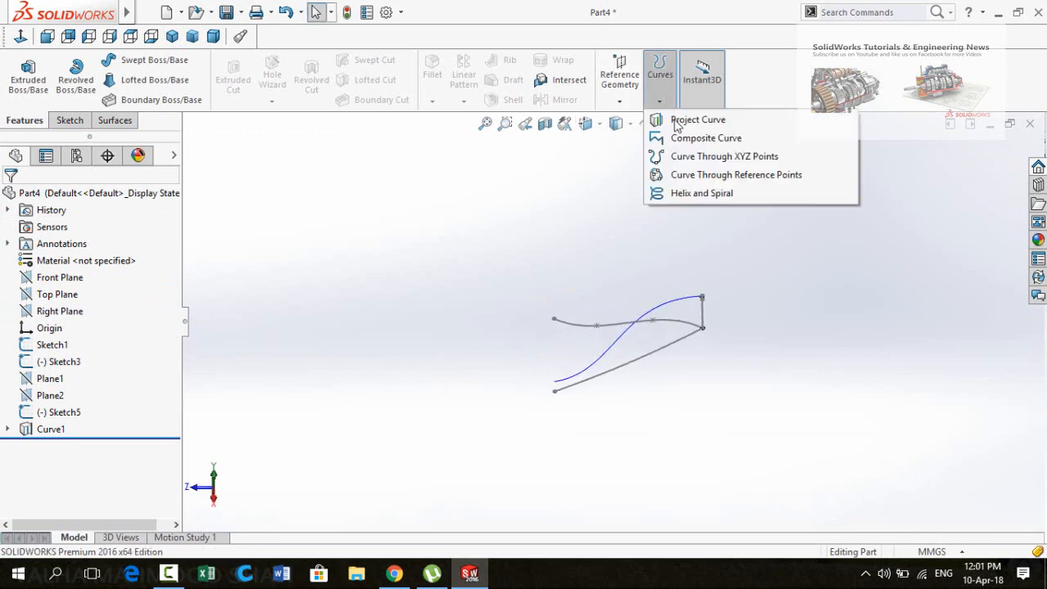
left_click(676, 122)
scroll(666, 301, "up", 3)
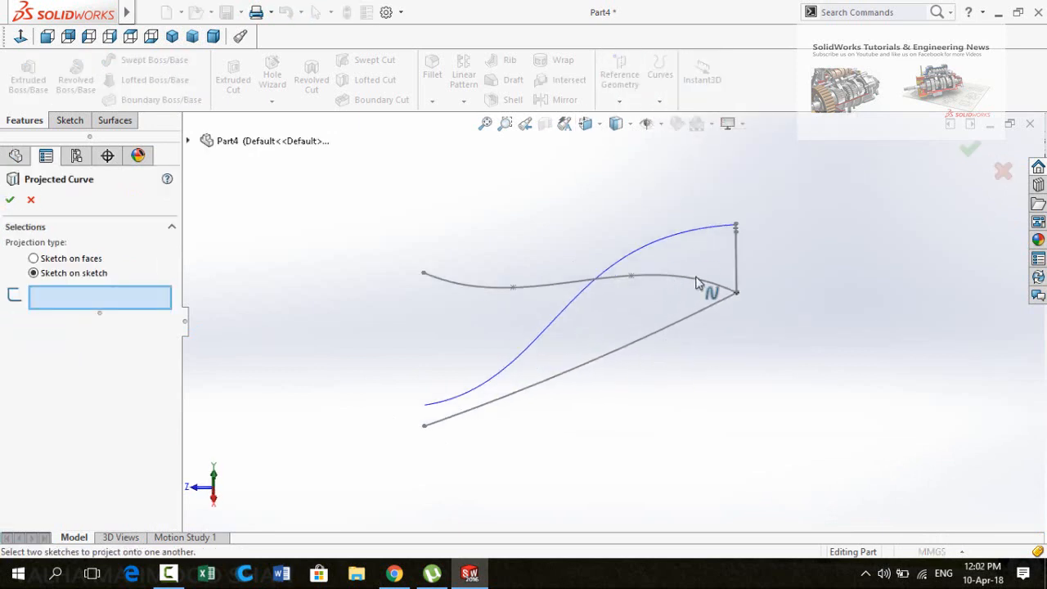
left_click(696, 283)
left_click(679, 318)
scroll(630, 427, "down", 3)
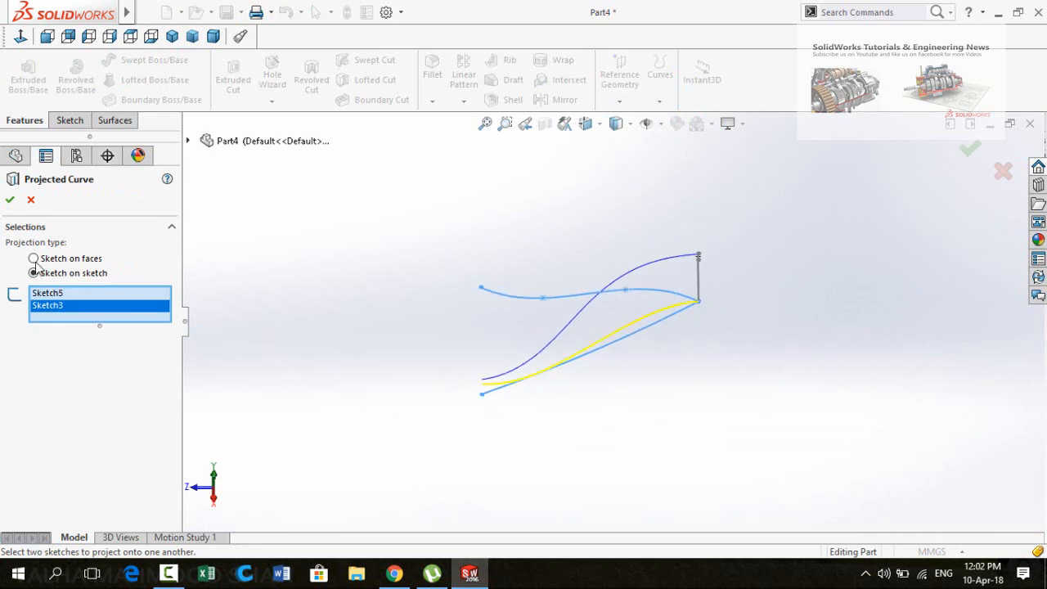
left_click(9, 201)
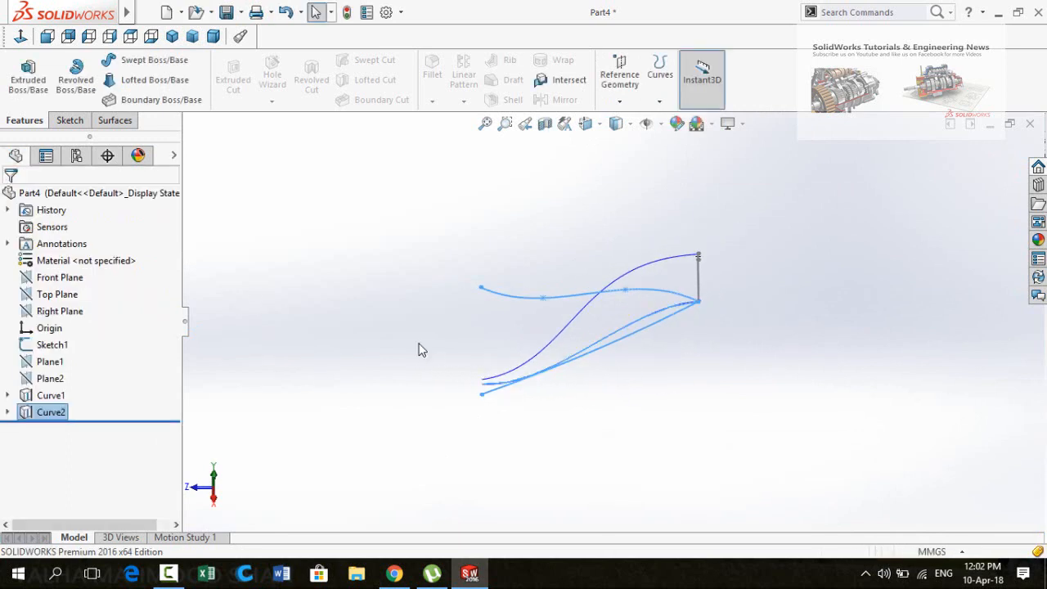
Create a reference plane parallel to the Front Plane and coincident with the tip endpoint of the second projected curve.
middle_click_drag(423, 412, 481, 367)
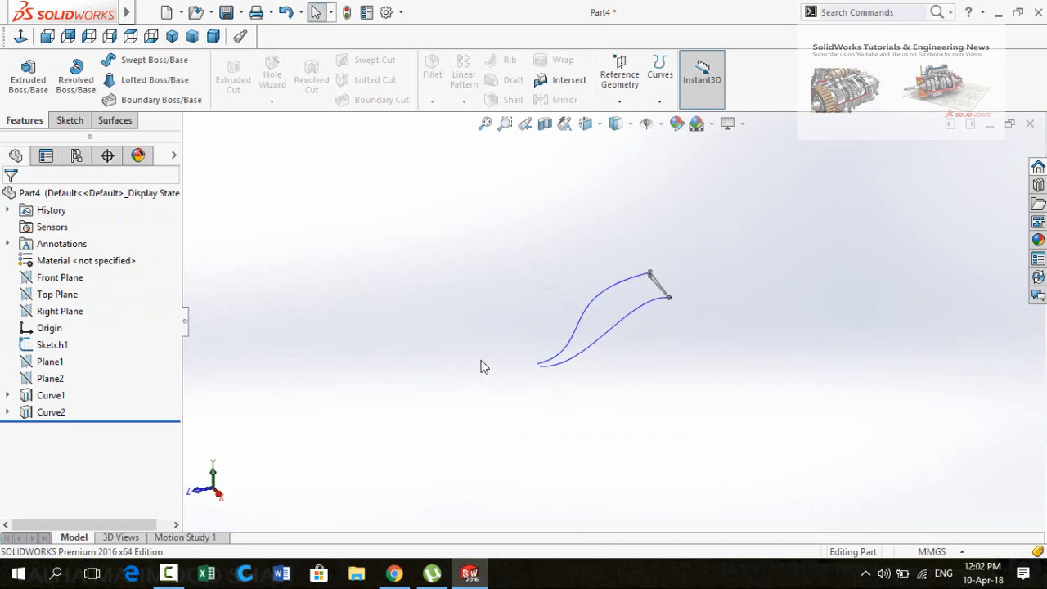
middle_click_drag(517, 304, 503, 393)
scroll(532, 379, "down", 5)
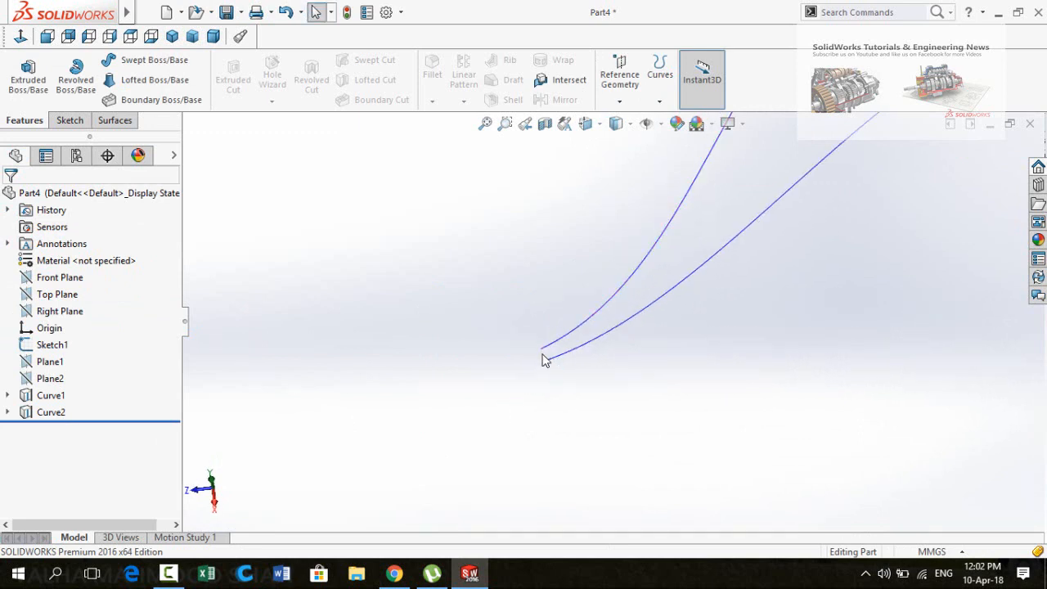
middle_click_drag(546, 358, 573, 189)
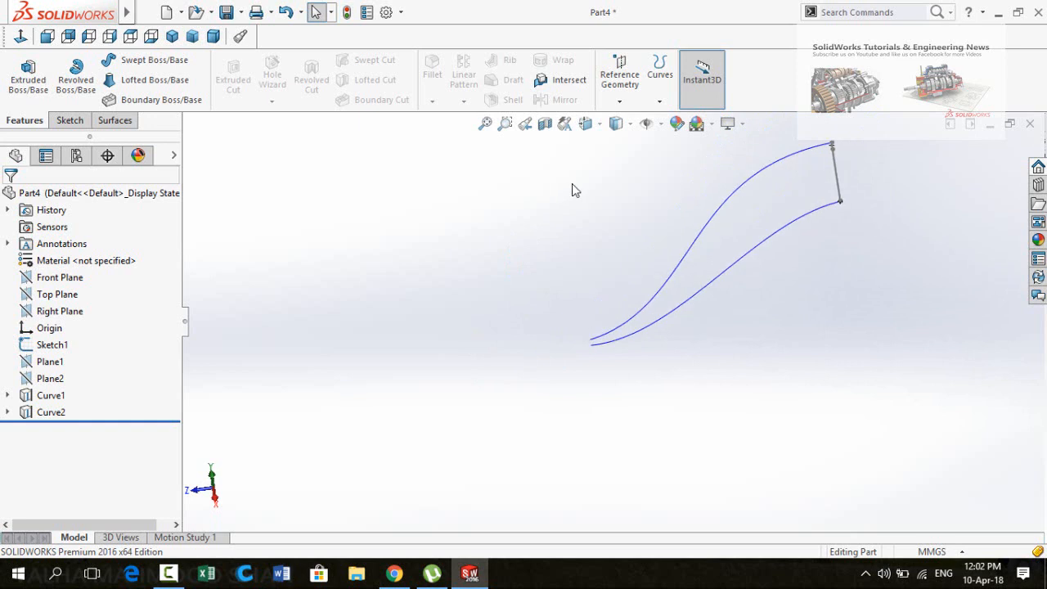
left_click(623, 77)
left_click(632, 120)
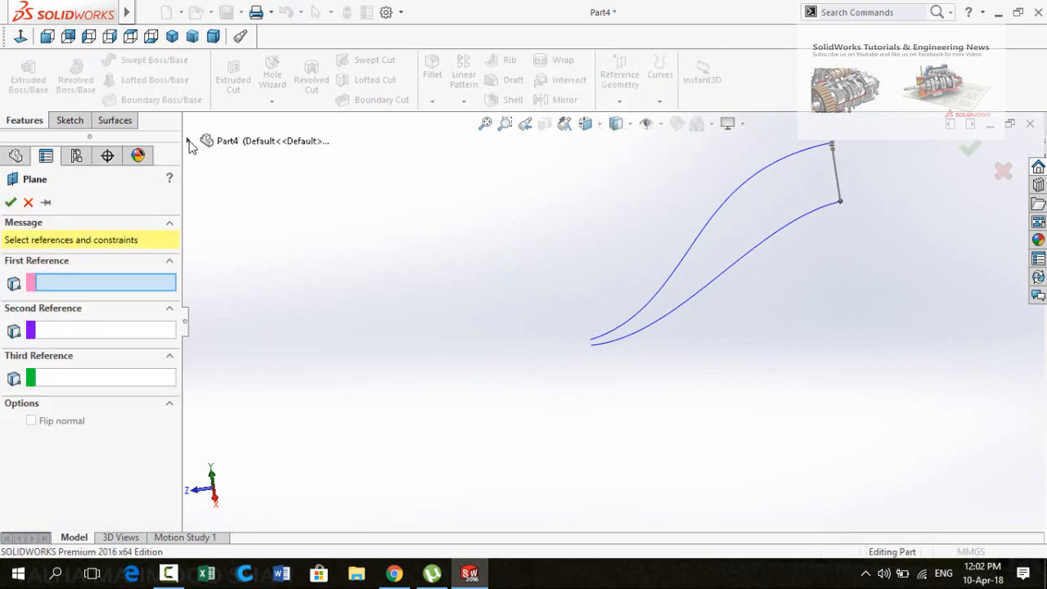
left_click(188, 141)
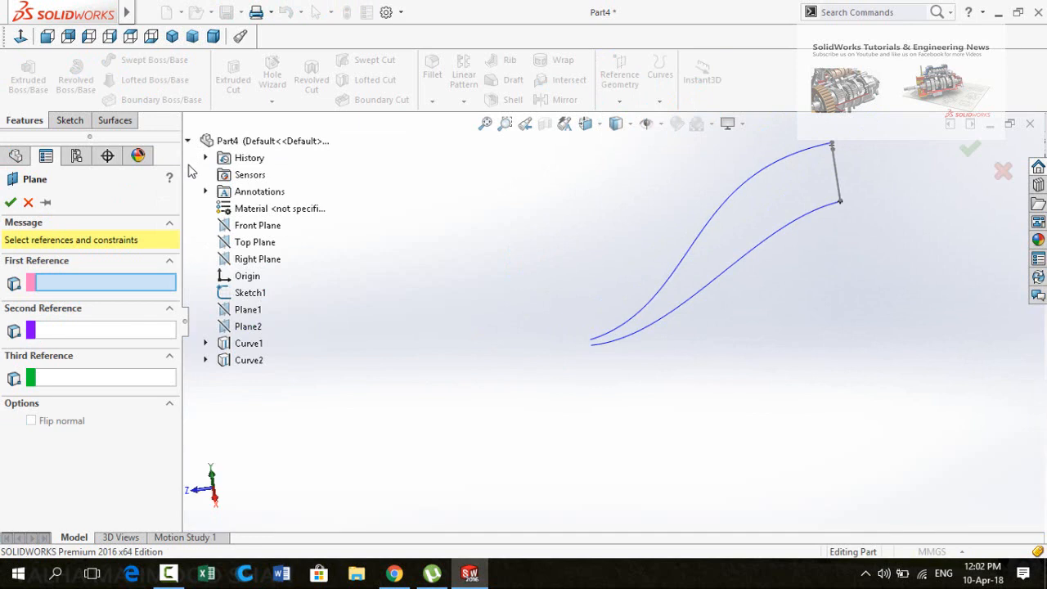
left_click(228, 229)
scroll(592, 357, "down", 3)
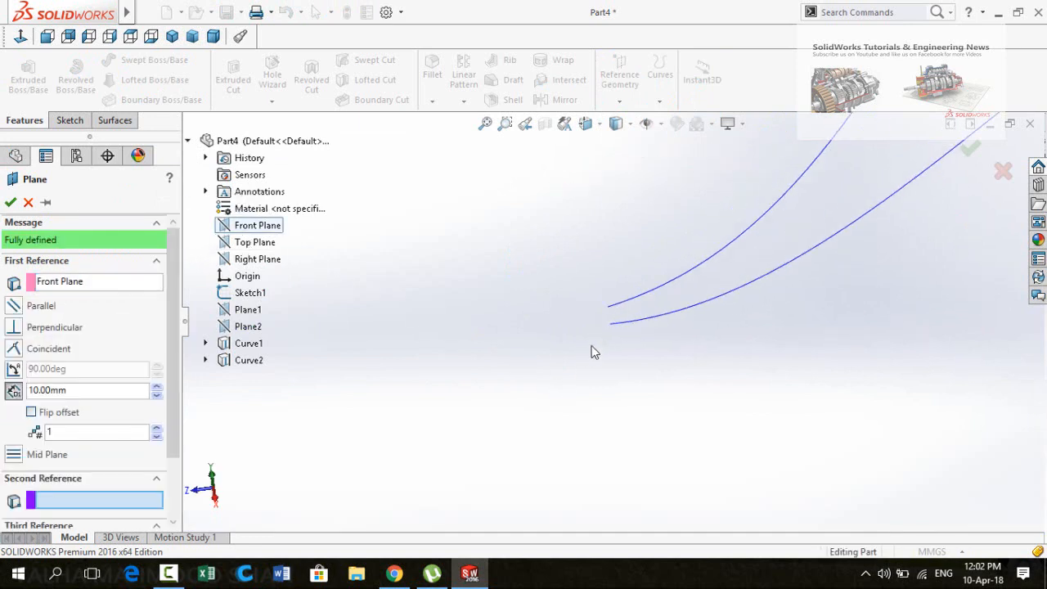
left_click(615, 331)
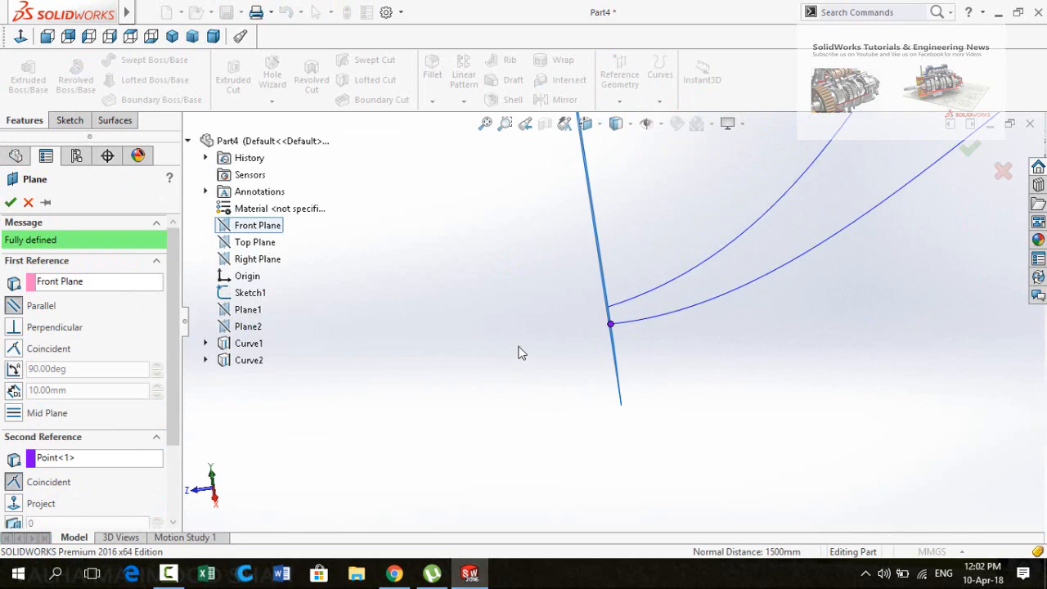
left_click(10, 202)
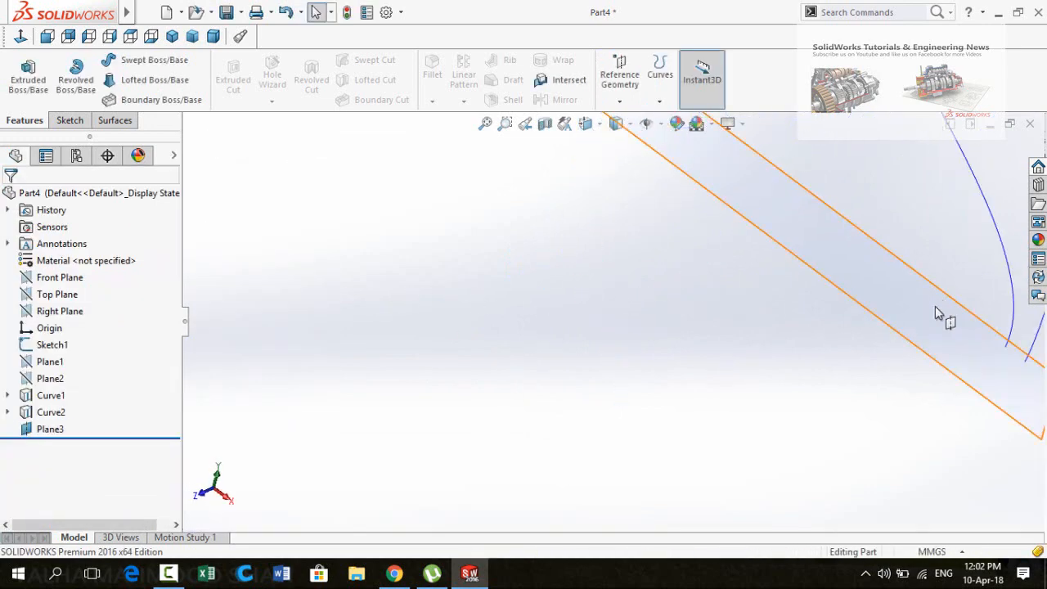
Start a sketch on the tip plane and draw two separate slanted lines converging toward the right near the guide curves' tip ends.
left_click(912, 325)
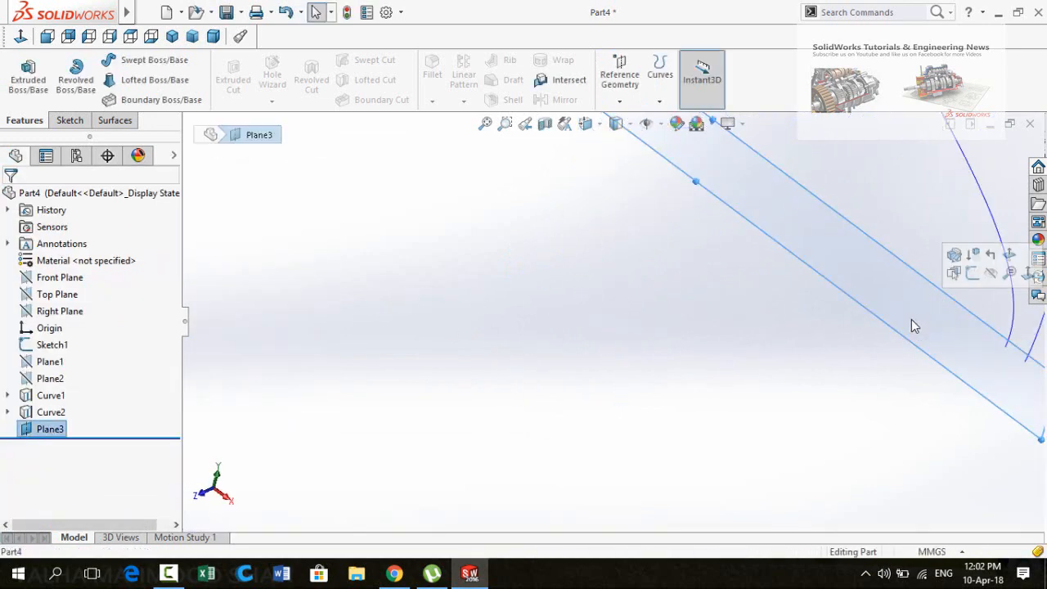
left_click(972, 275)
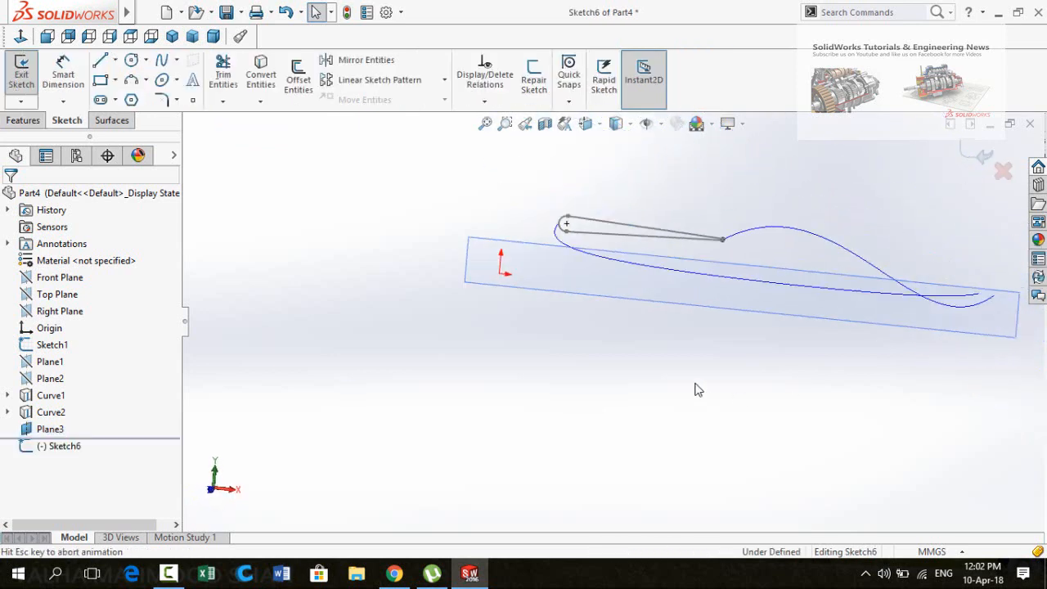
scroll(830, 320, "down", 5)
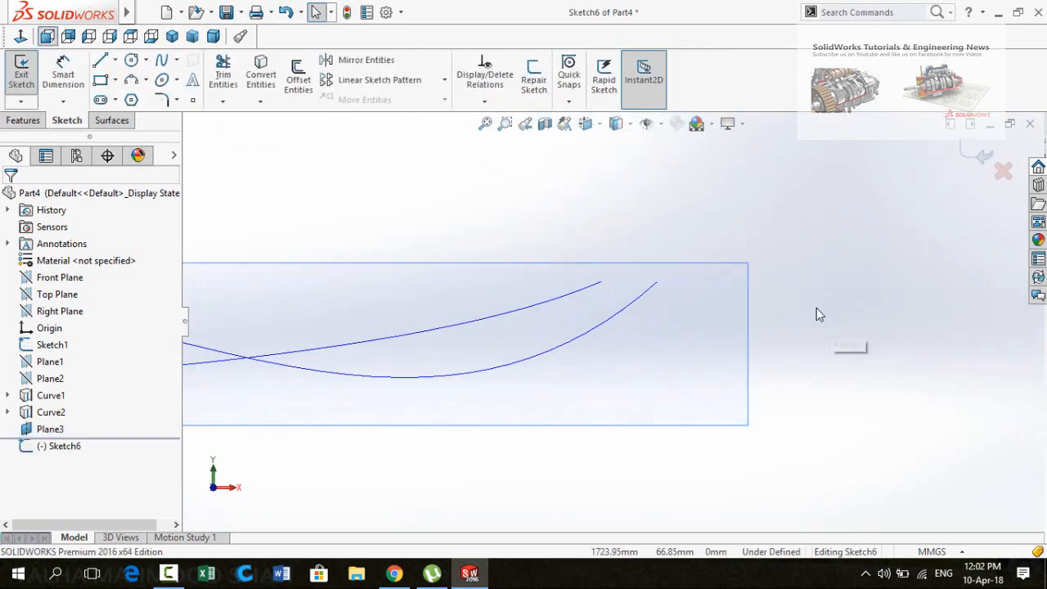
left_click(99, 62)
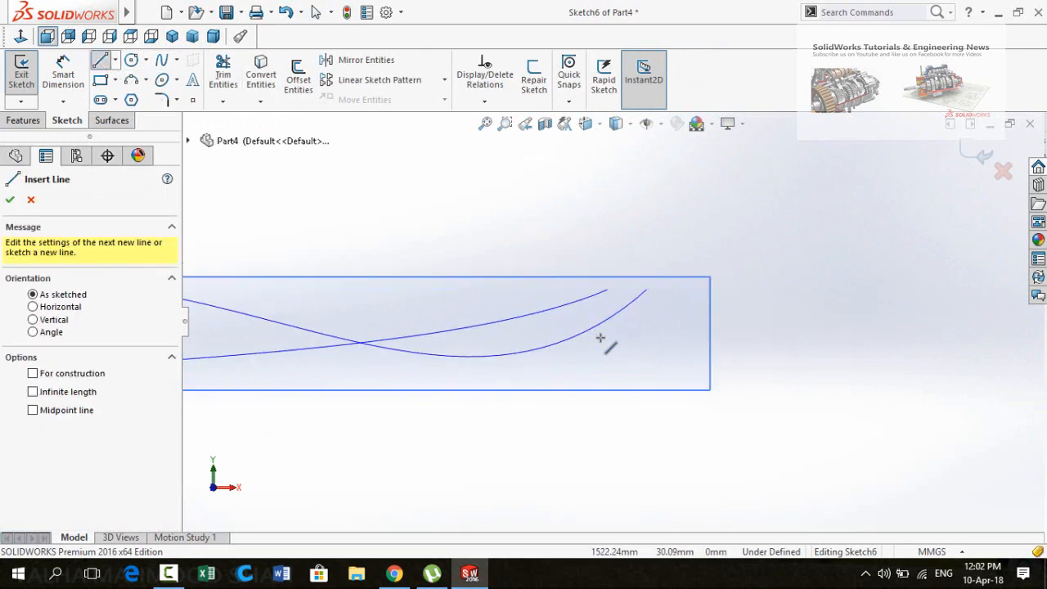
left_click(584, 202)
left_click(670, 227)
key("Escape")
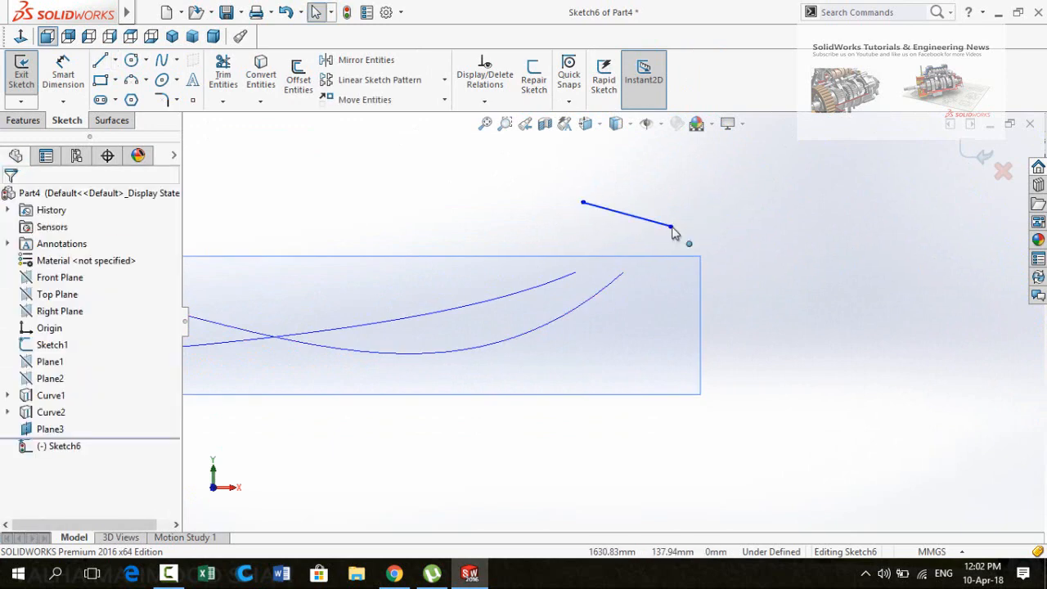
key("Return")
left_click(670, 246)
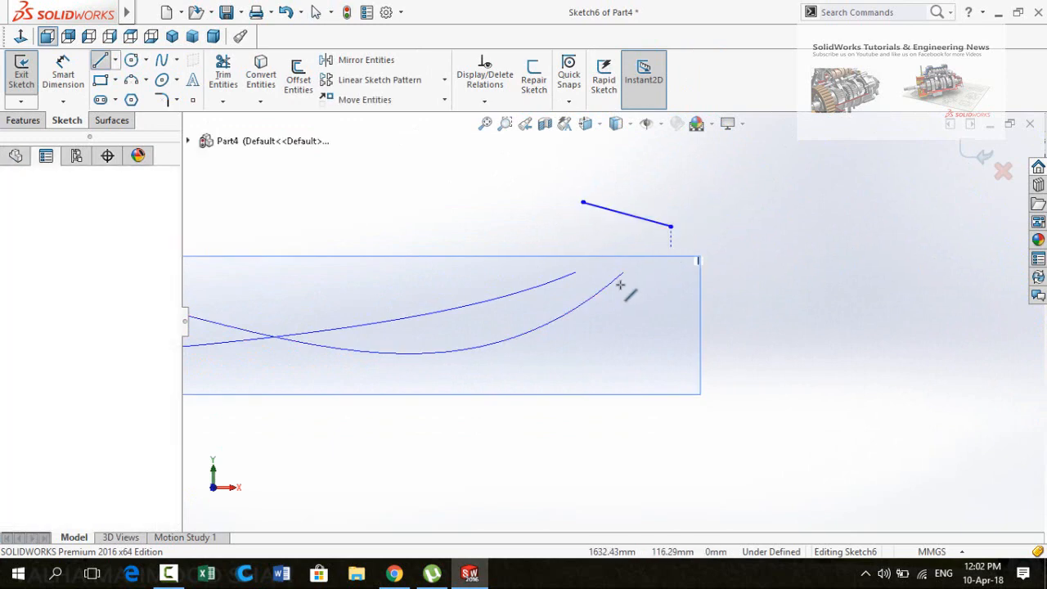
key("Escape")
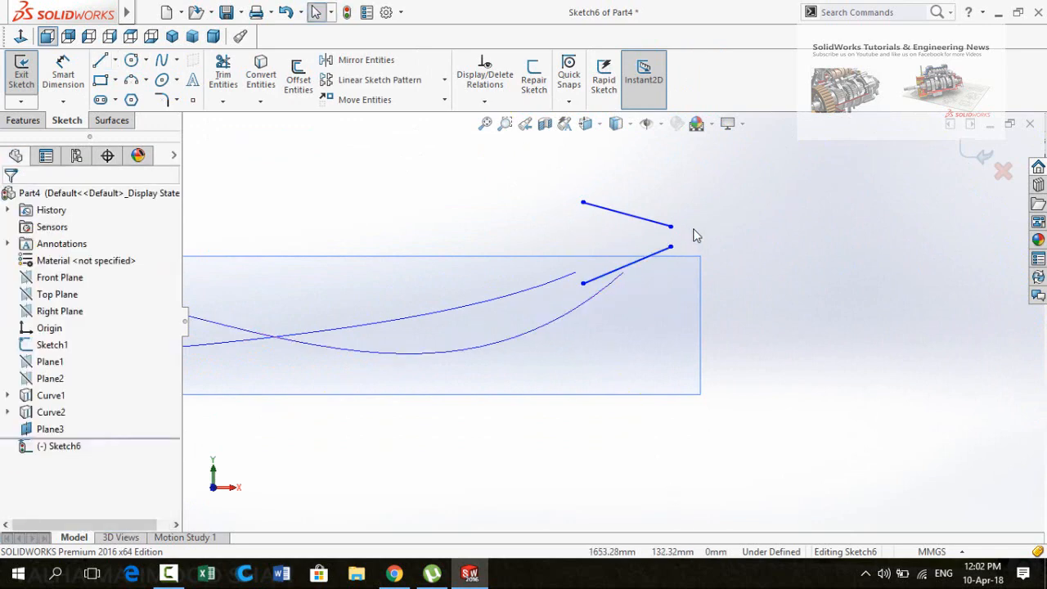
Make the two slanted lines equal in length.
left_click_drag(703, 198, 652, 273)
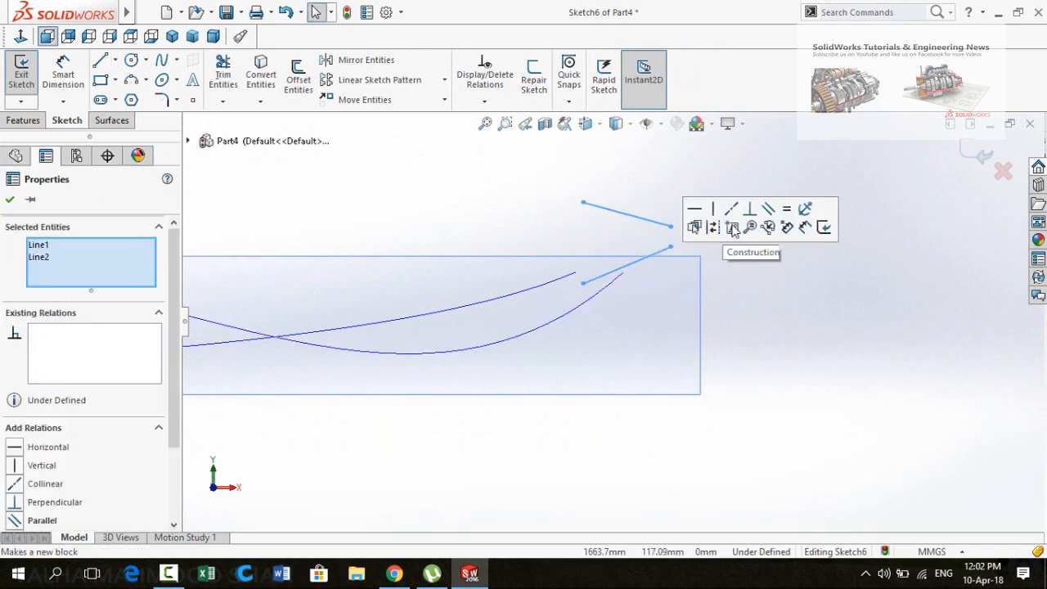
left_click(788, 212)
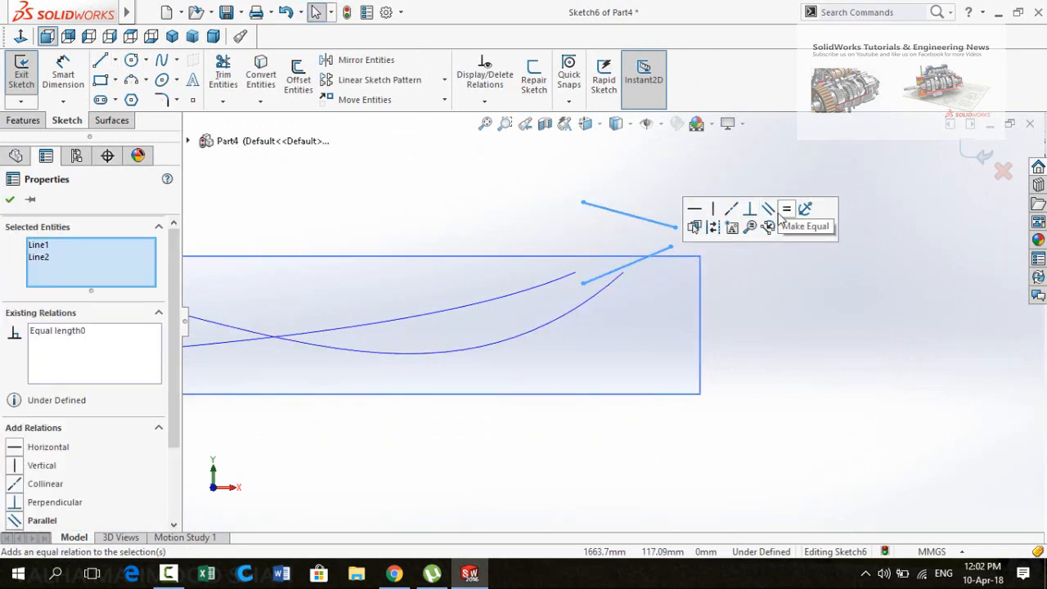
left_click(778, 275)
Align the two lines' endpoints vertically at both the narrow end and the wide end.
left_click(670, 247)
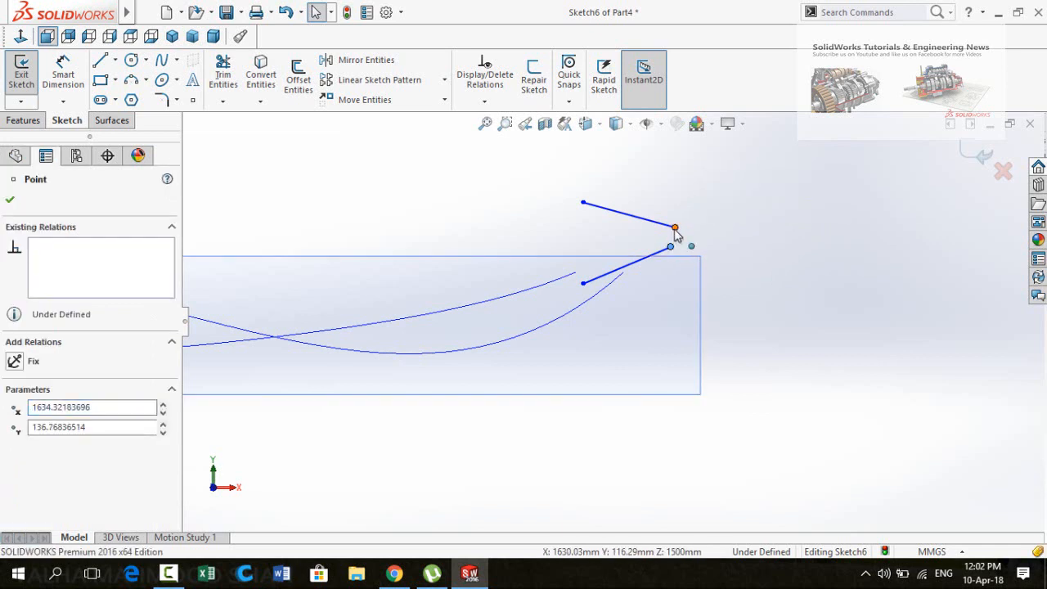
left_click(675, 227, "ctrl")
left_click(670, 292)
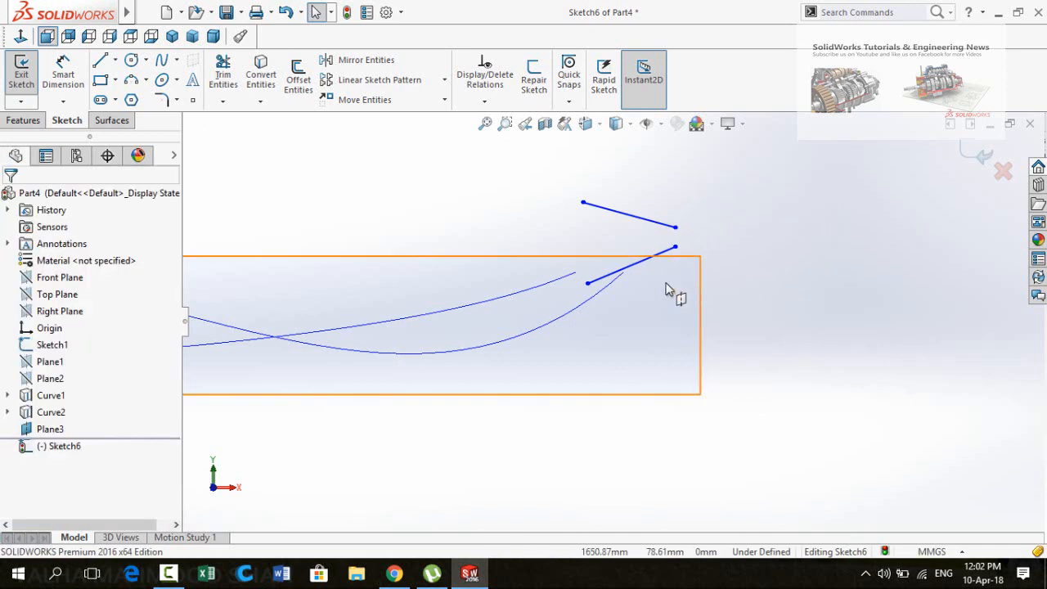
left_click(587, 284)
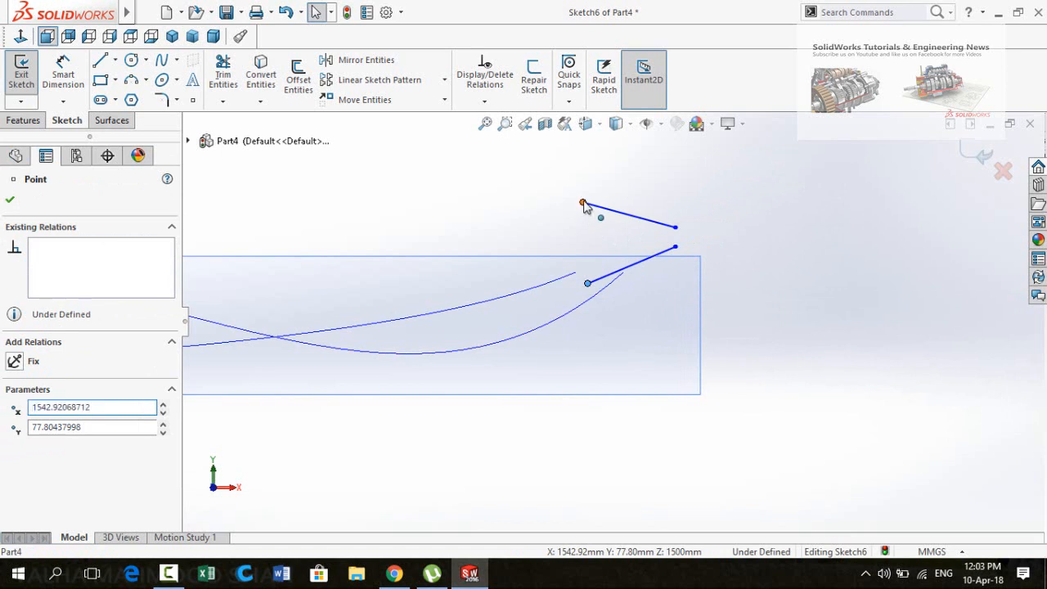
left_click(583, 205, "ctrl")
left_click(661, 137)
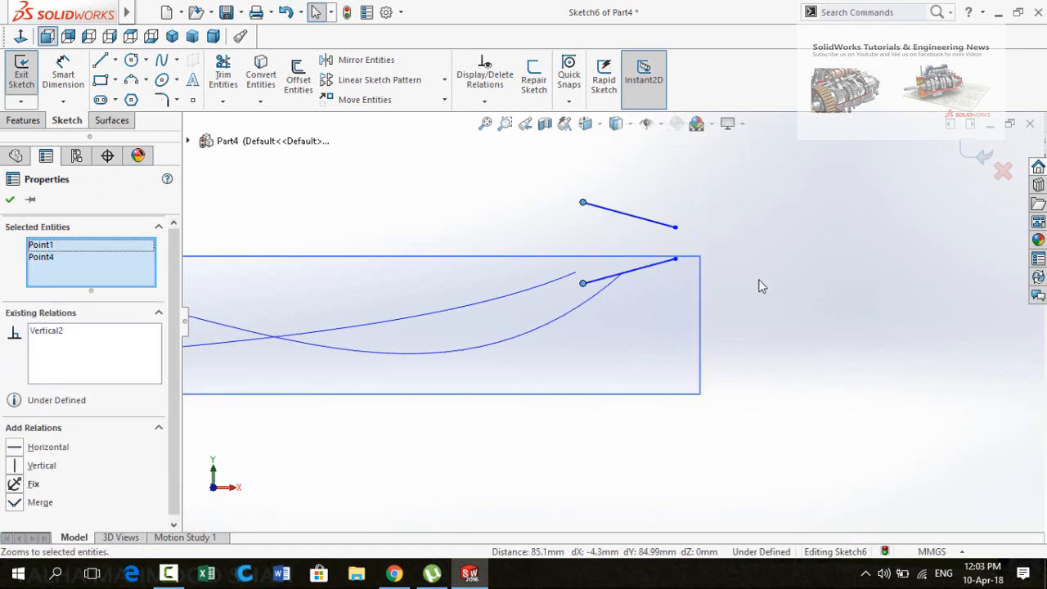
left_click(763, 306)
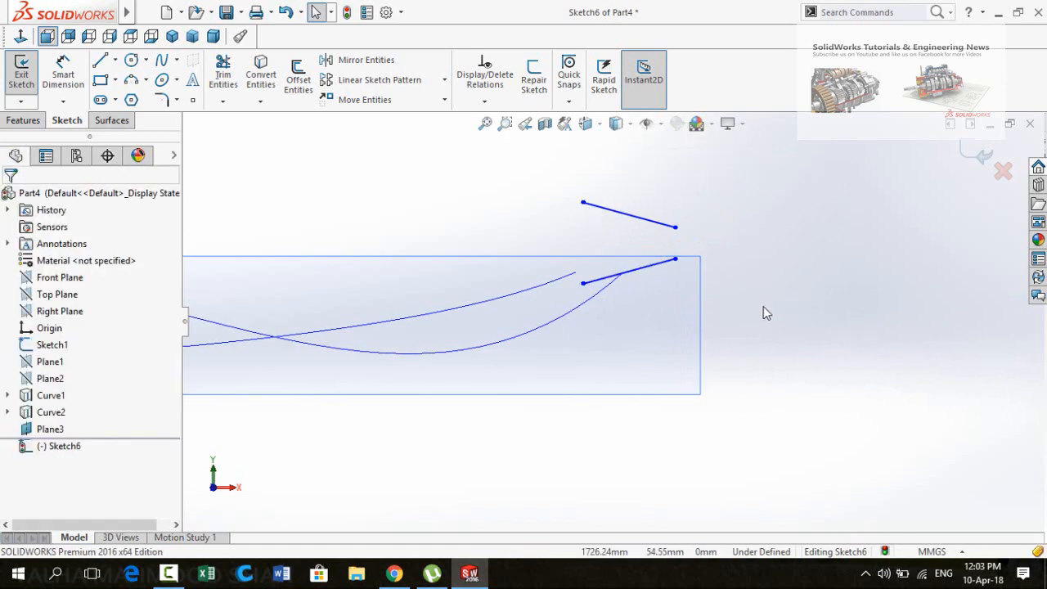
Close the tip profile with three-point arcs joining the line endpoints, bulging outward at the wide end and the narrow end.
left_click(131, 82)
scroll(540, 167, "down", 2)
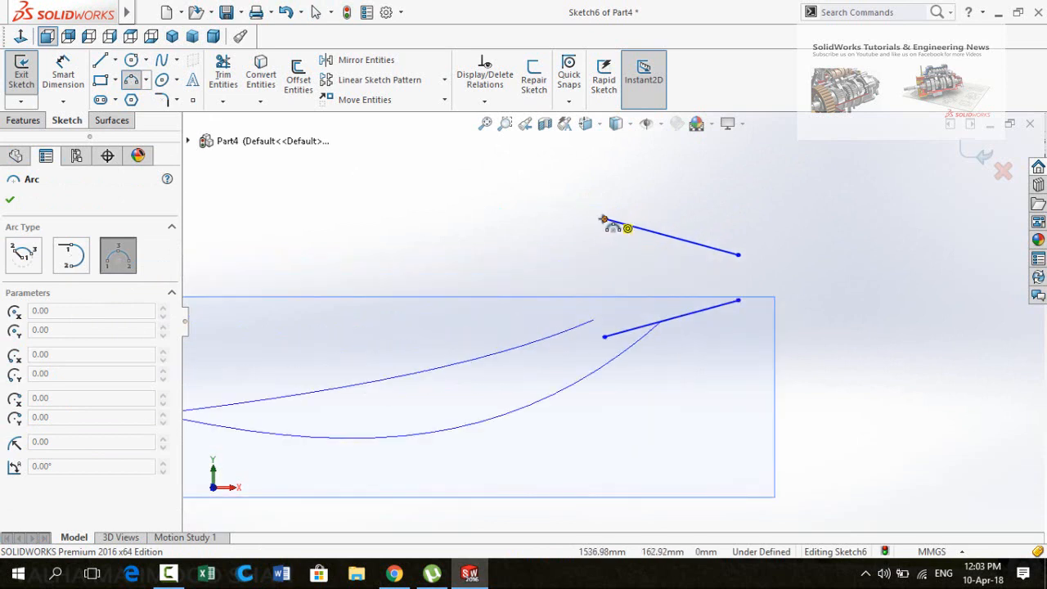
left_click(604, 219)
left_click(604, 337)
left_click(545, 277)
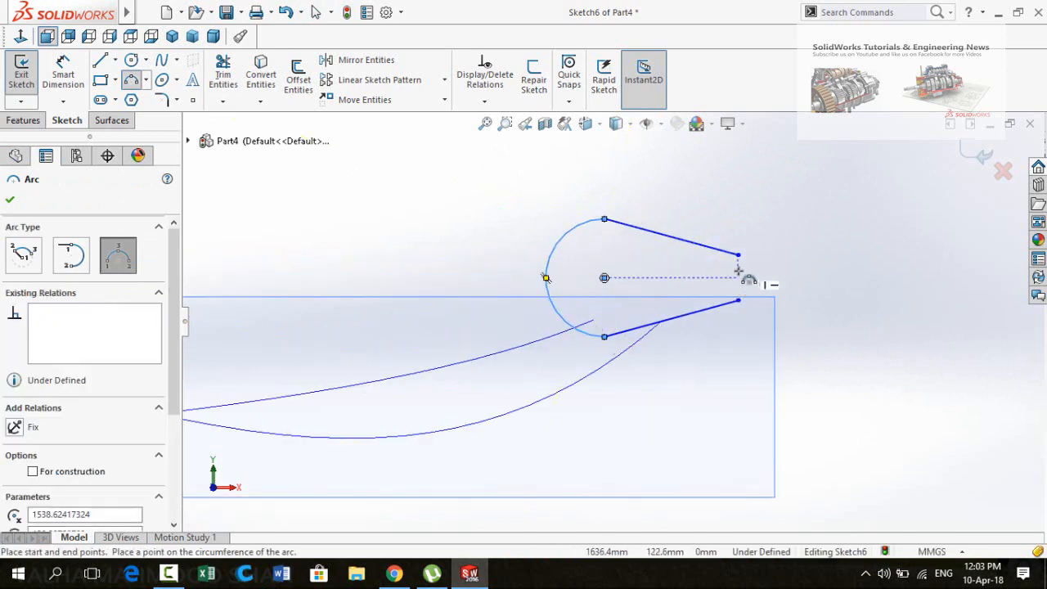
left_click(737, 255)
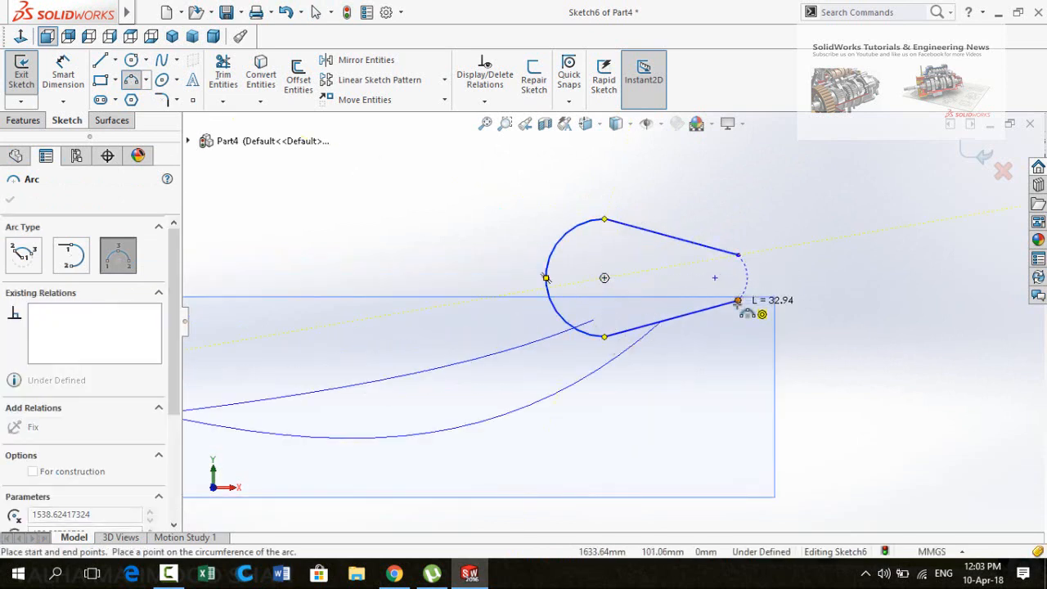
left_click(738, 301)
left_click(767, 286)
right_click_drag(842, 374, 834, 211)
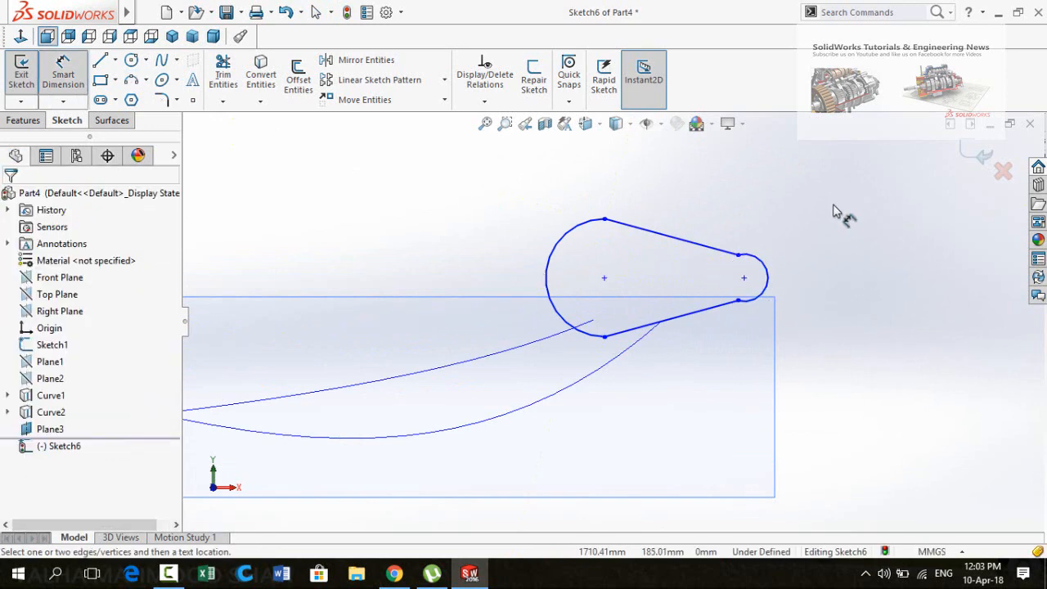
key("z")
key("Escape")
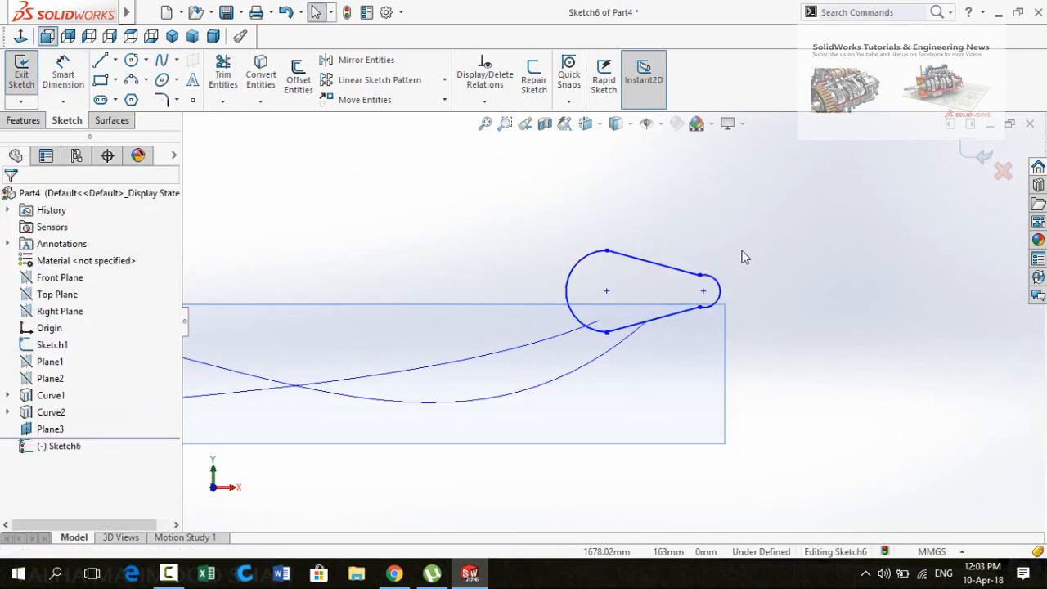
Make both the narrow-end arc and the wide-end arc tangent to the upper slanted line.
left_click_drag(742, 250, 680, 293)
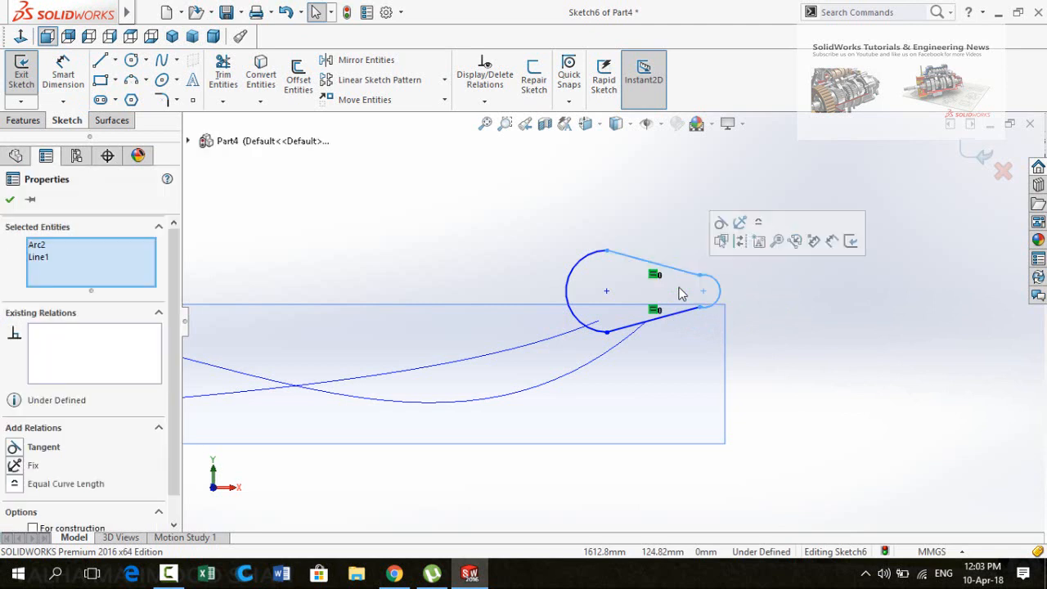
left_click(728, 227)
key("Escape")
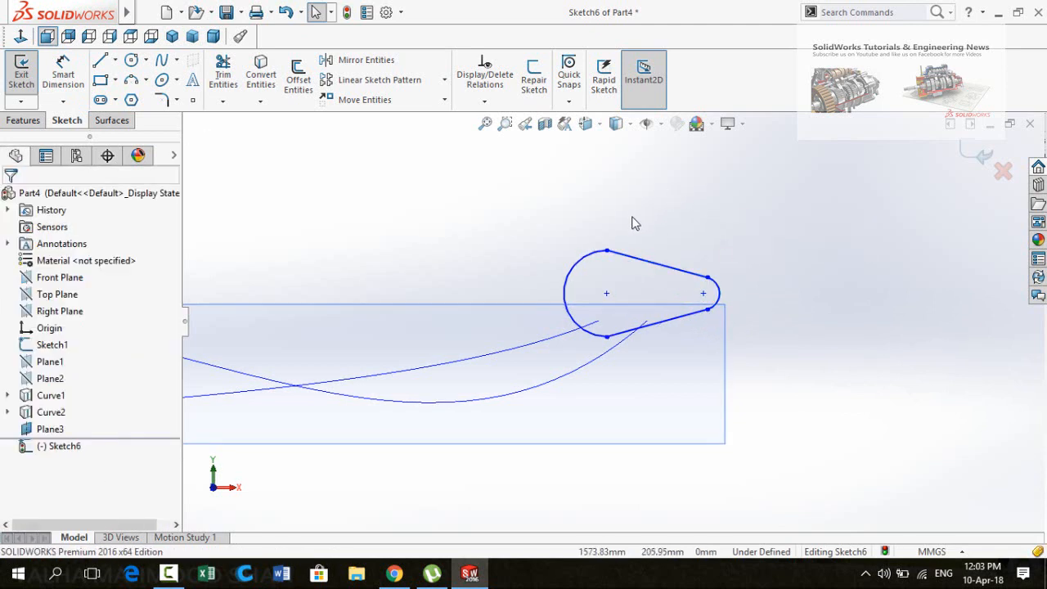
left_click_drag(641, 208, 592, 270)
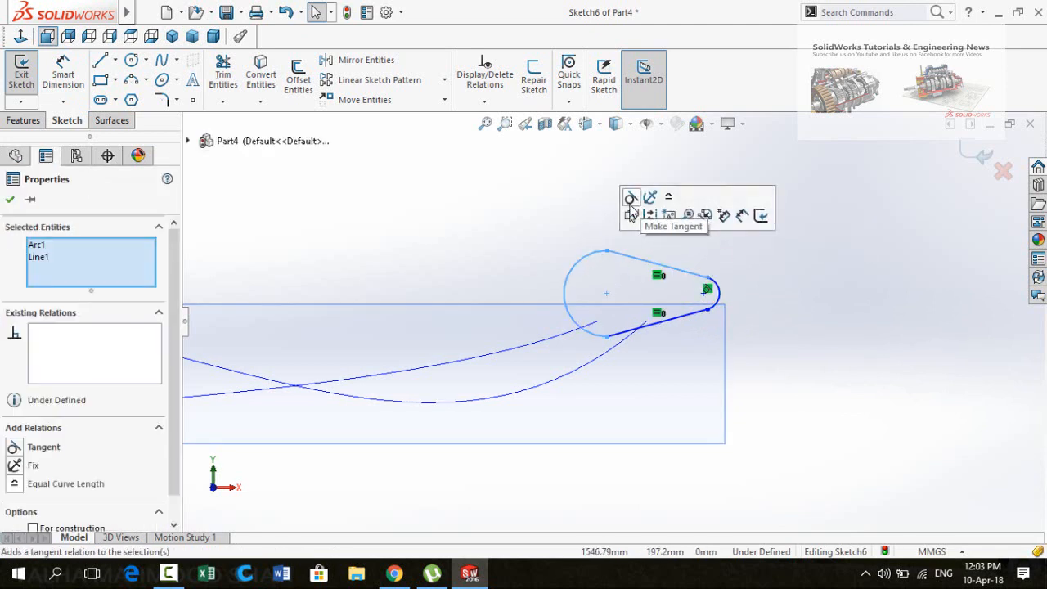
left_click(631, 204)
left_click(792, 423)
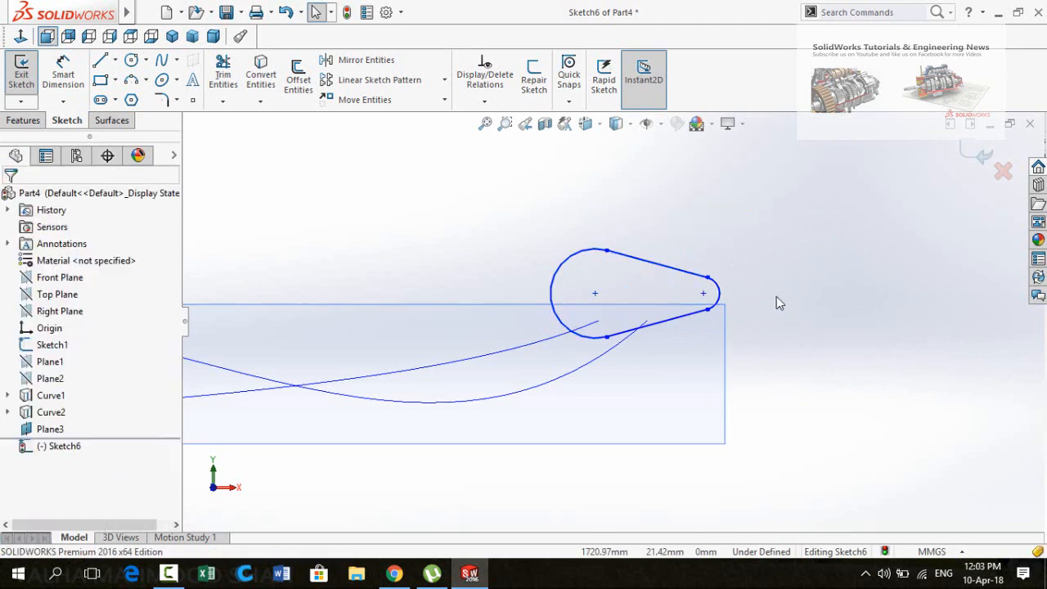
Dimension the distance between the two arc centres of the tip profile as 50 mm.
key("d")
left_click(704, 295)
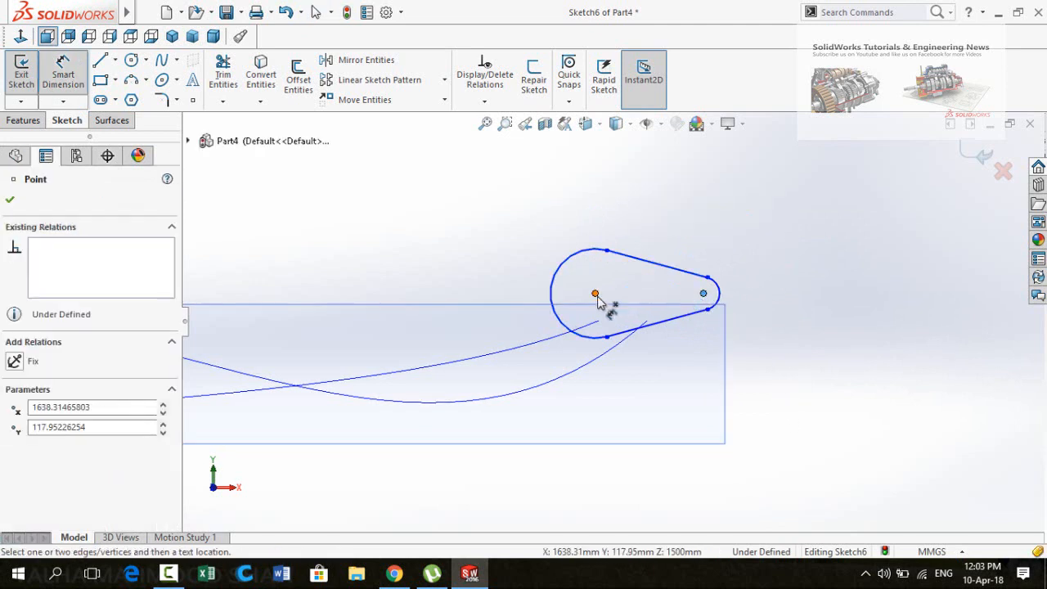
left_click(596, 296)
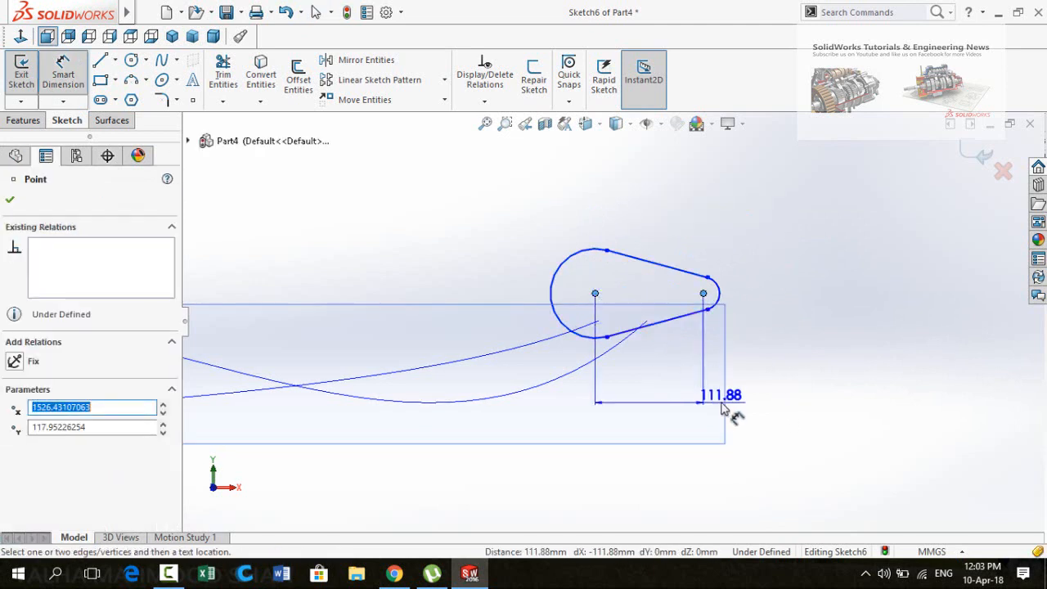
left_click(646, 413)
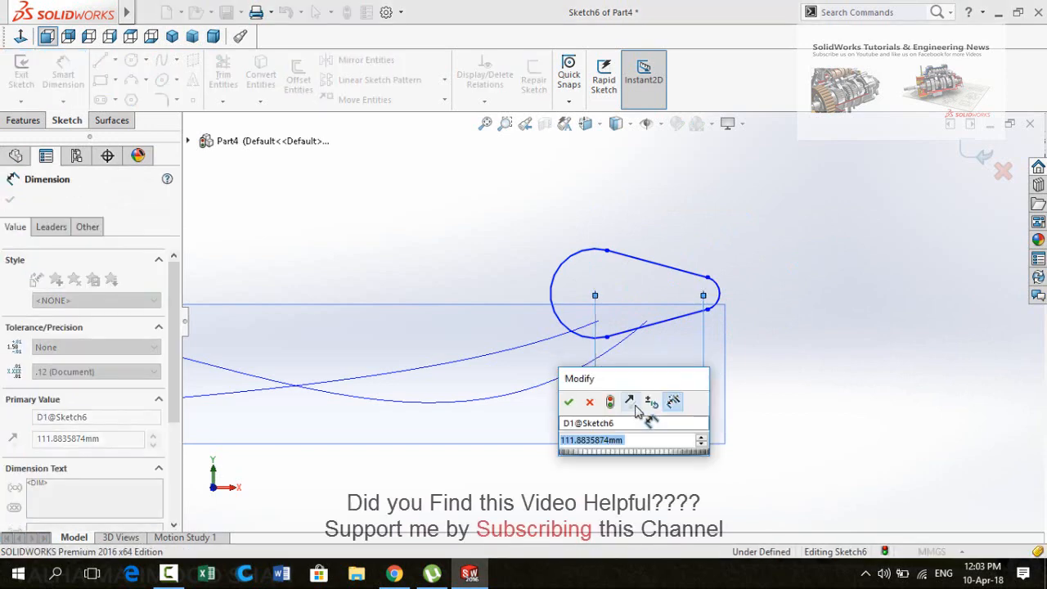
type("50")
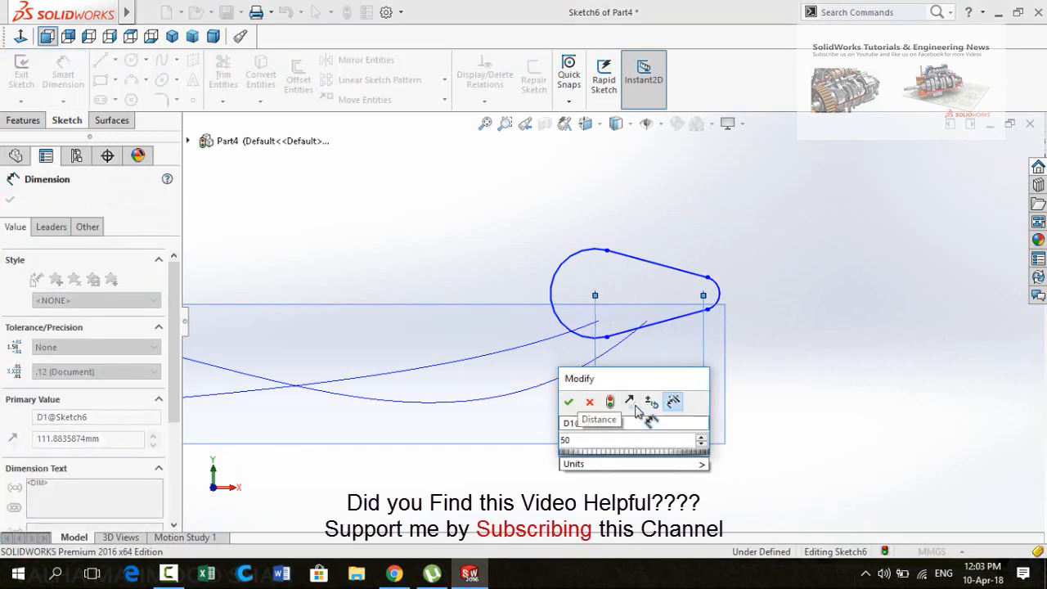
key("Return")
Dimension the vertical distance between the line endpoints at the profile's narrow end as 1 mm.
scroll(646, 401, "up", 5)
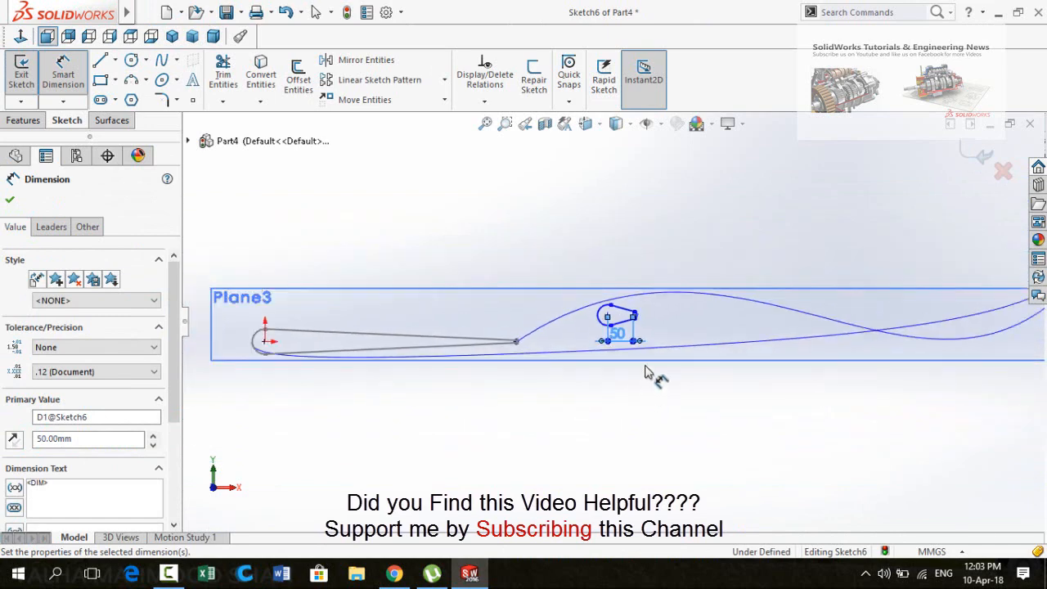
scroll(651, 351, "up", 1)
scroll(646, 336, "down", 6)
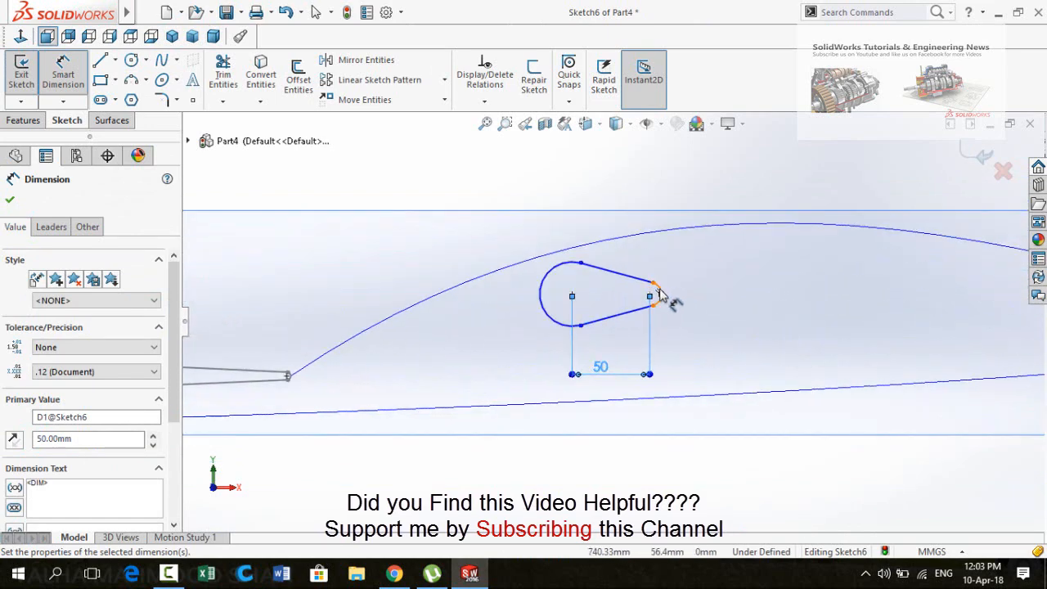
scroll(660, 296, "down", 3)
left_click(644, 282)
left_click(645, 321)
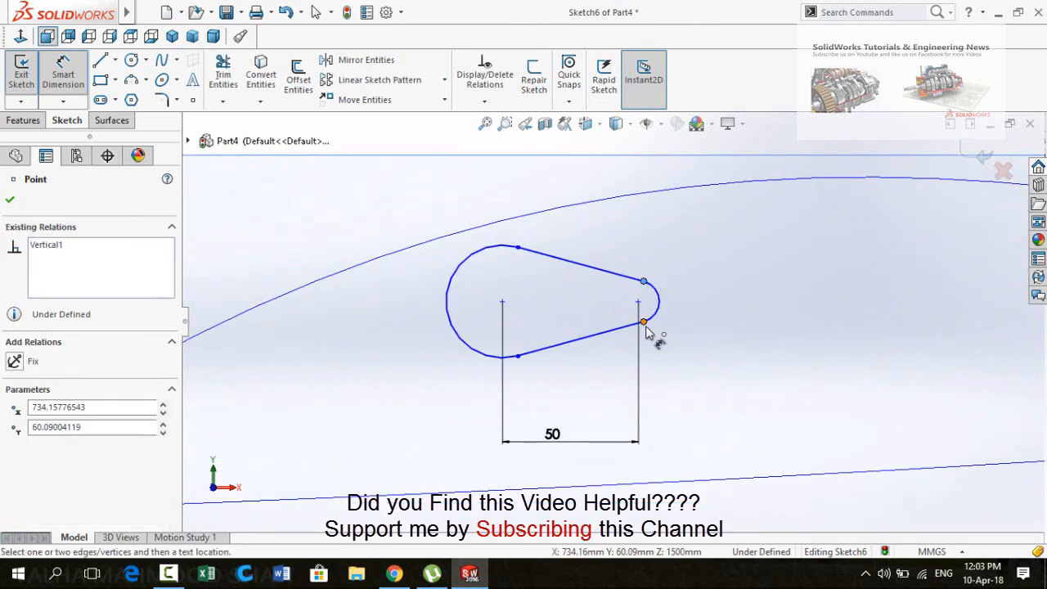
left_click(717, 368)
type("1")
key("Return")
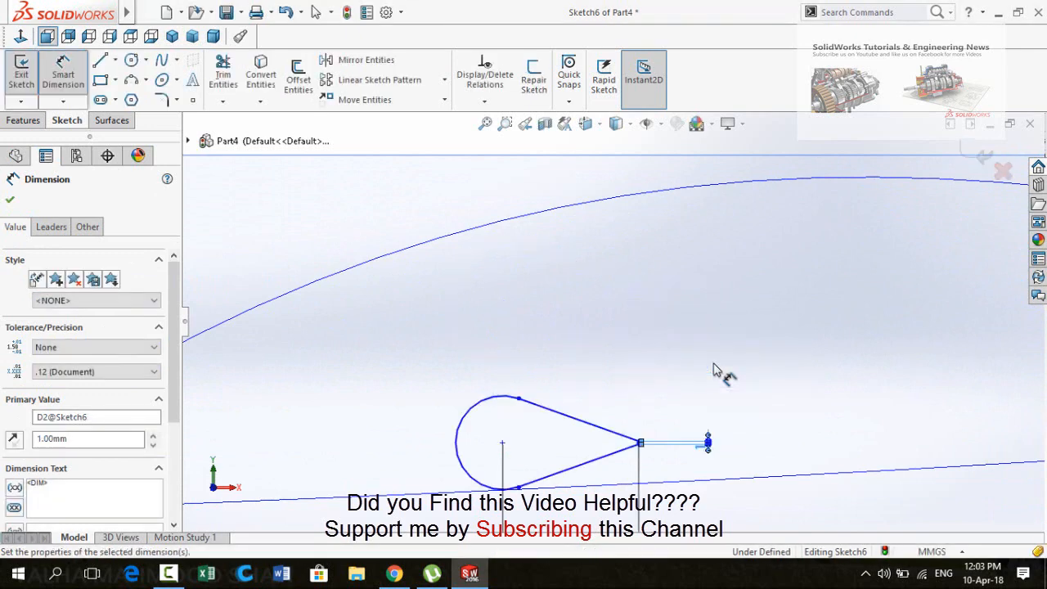
Dimension the vertical distance between the line endpoints at the profile's wide end as 5 mm.
scroll(720, 368, "up", 3)
scroll(544, 407, "down", 2)
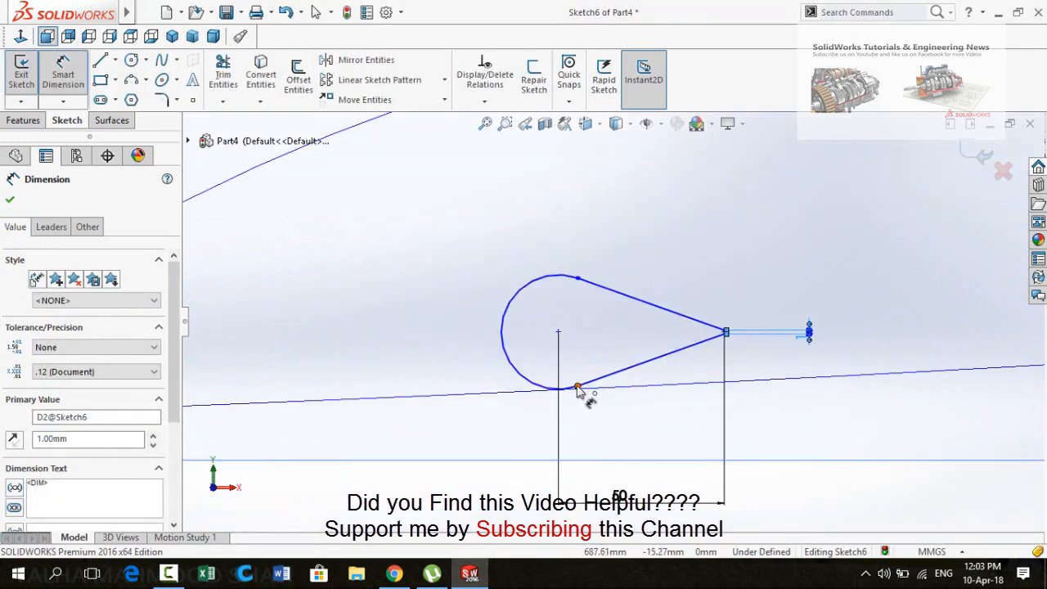
left_click(578, 385)
left_click(577, 279)
left_click(427, 353)
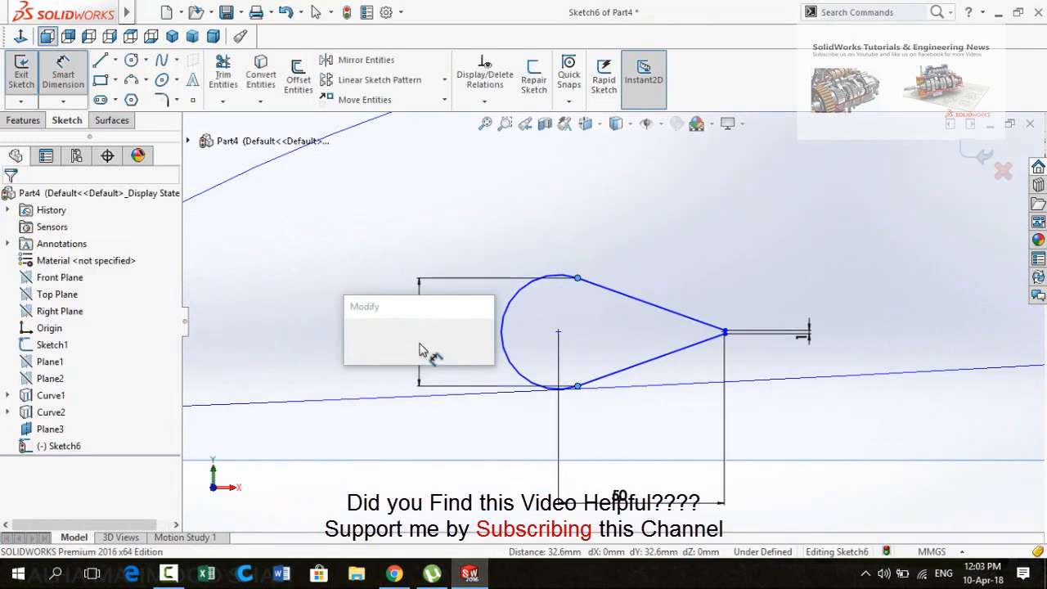
type("5")
key("Return")
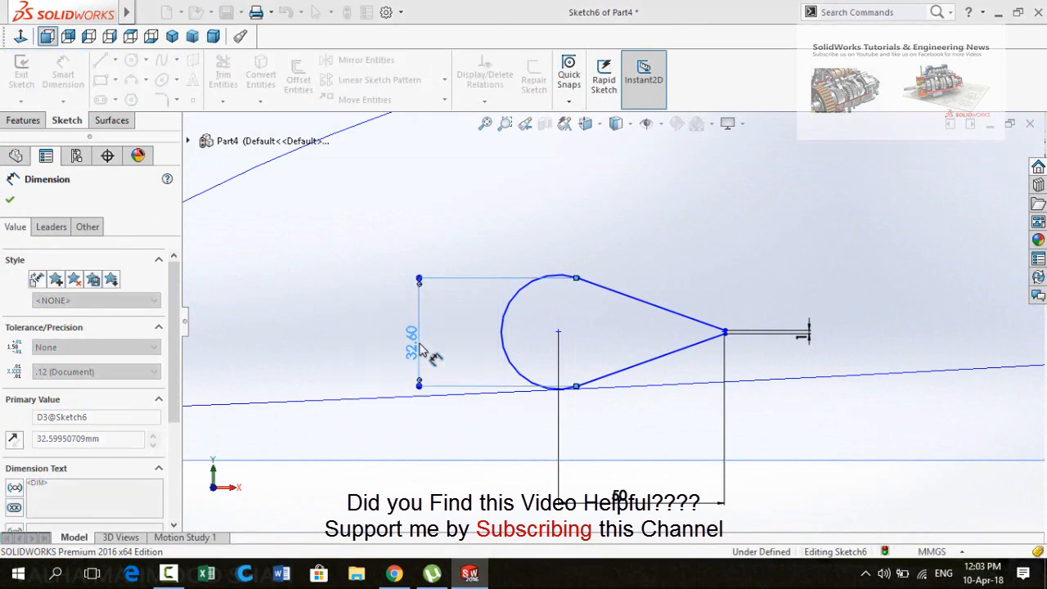